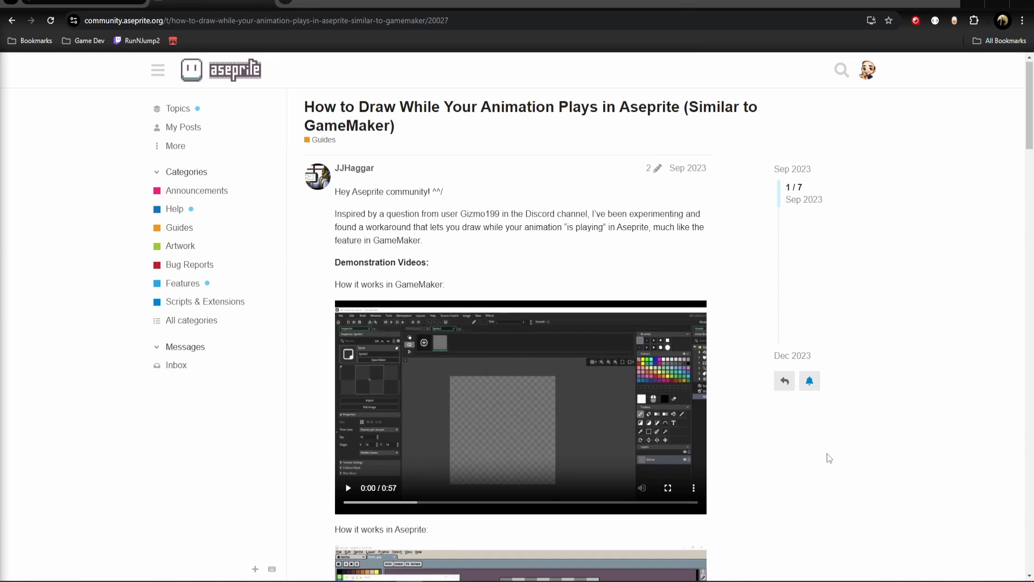
Step: Read through the Aseprite forum thread on drawing while the animation plays, including its replies
scroll(827, 457, "down", 2)
scroll(808, 419, "down", 10)
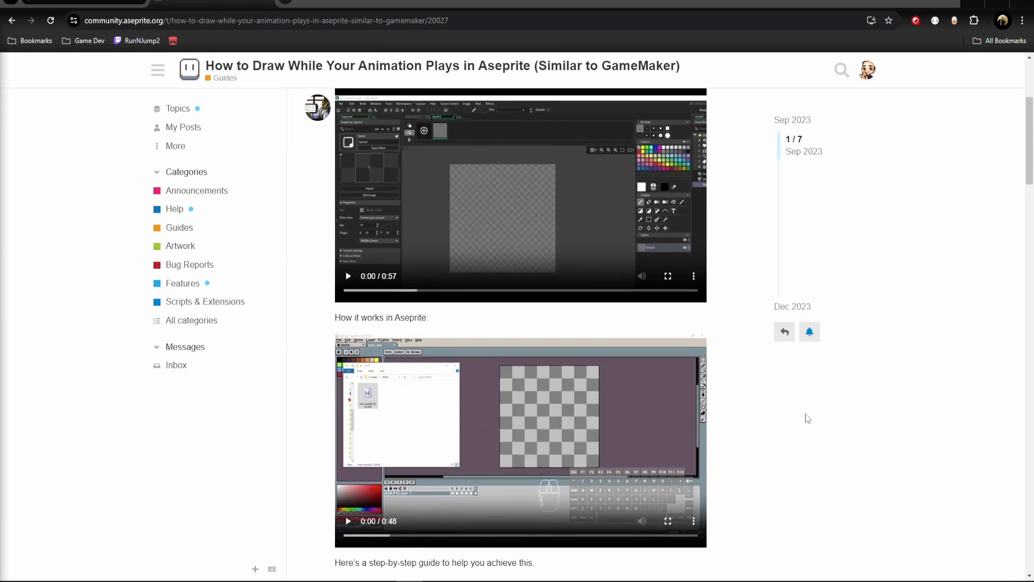
scroll(808, 418, "down", 13)
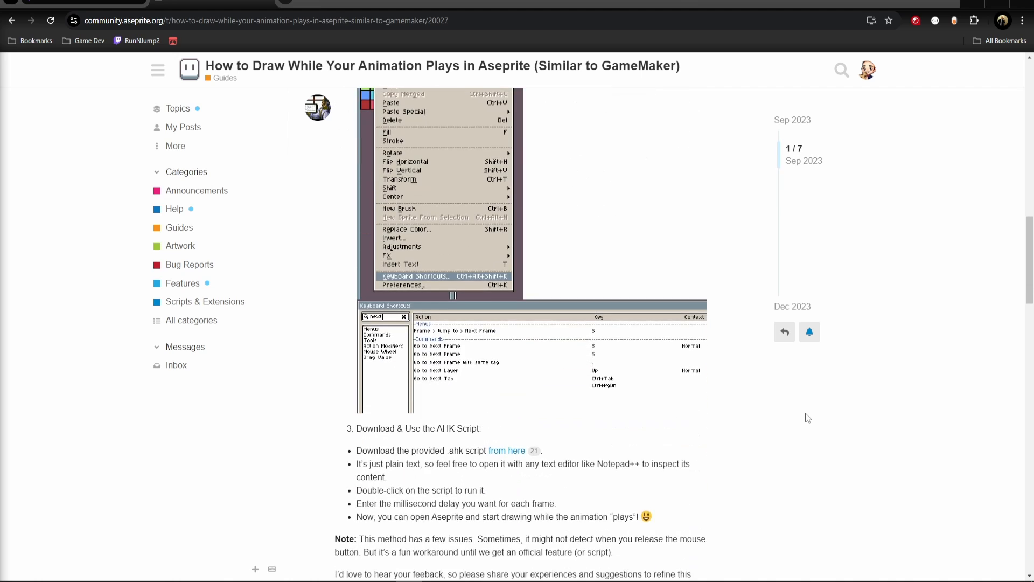
scroll(808, 418, "down", 12)
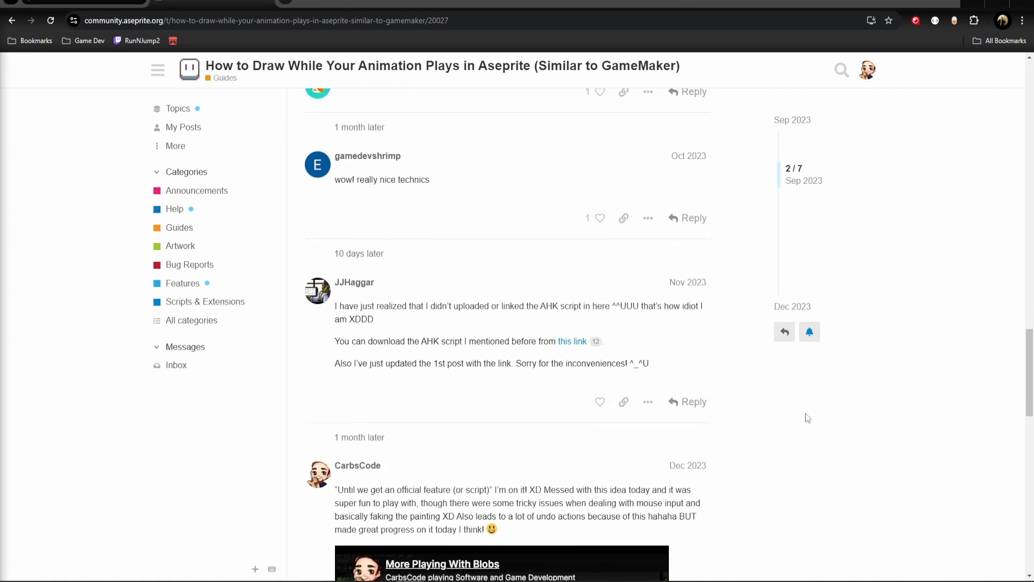
scroll(808, 419, "down", 6)
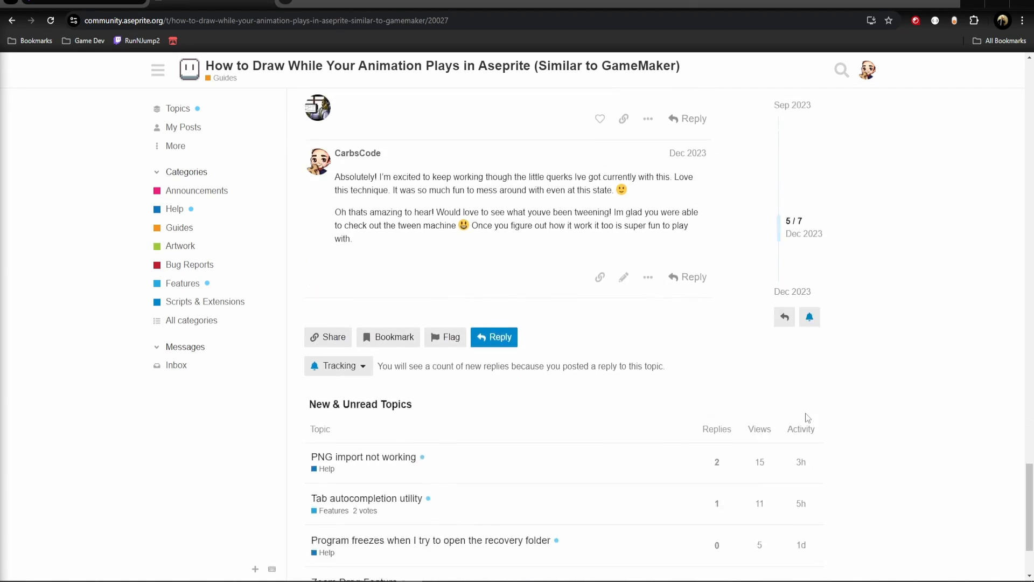
scroll(808, 418, "up", 4)
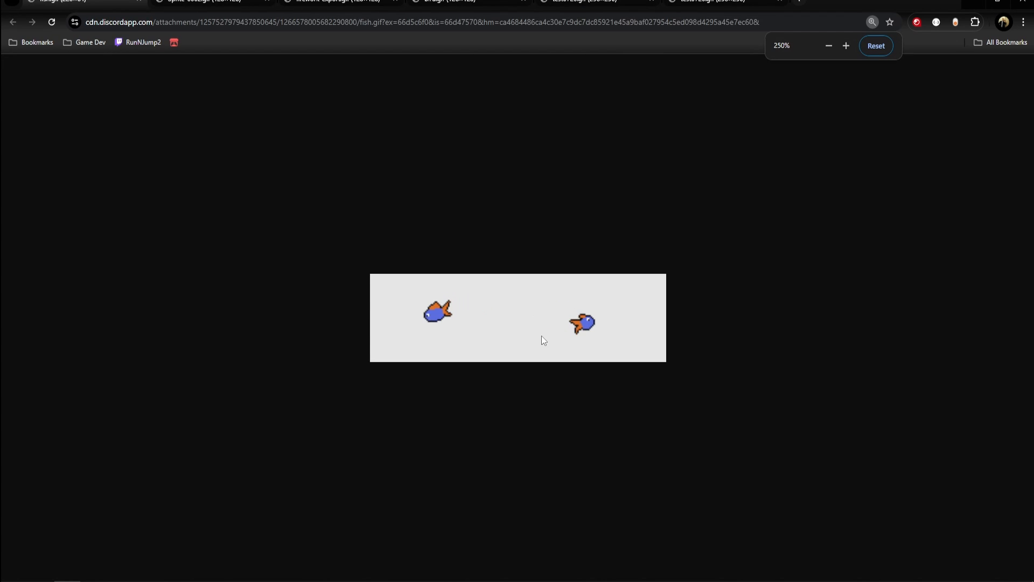
Step: View the fish animation GIF enlarged to 250% and switch to the neighbouring GIF
key("ctrl+minus")
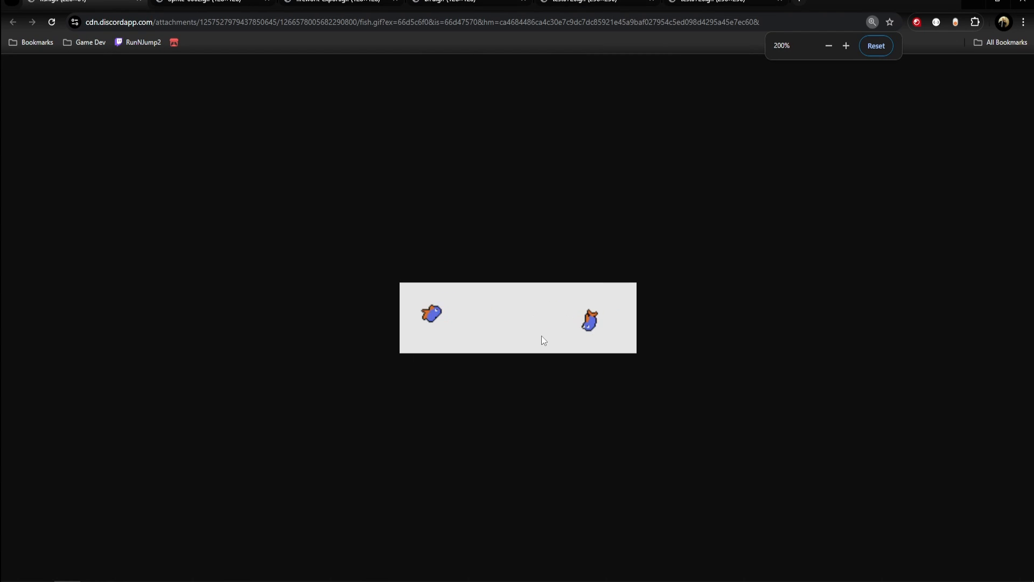
key("ctrl+plus")
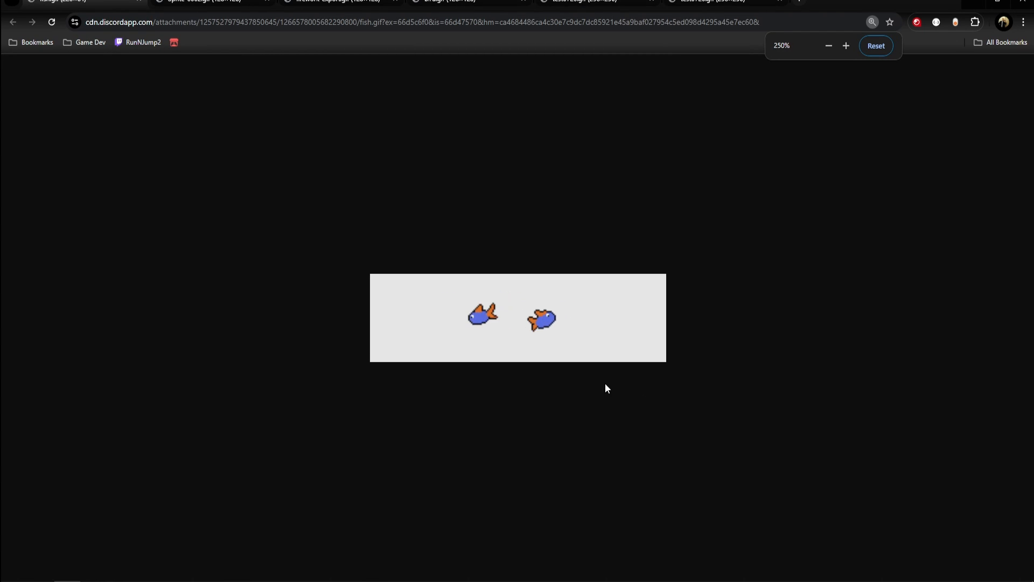
left_click(174, 2)
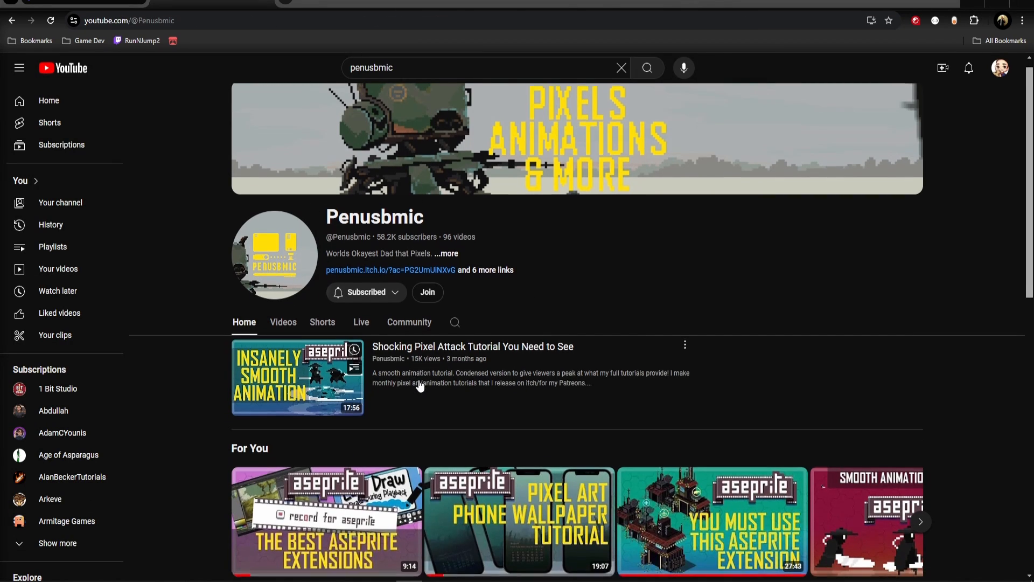
Step: Browse the Penusbmic channel's videos and open the one on three must have Aseprite extensions
scroll(391, 356, "down", 3)
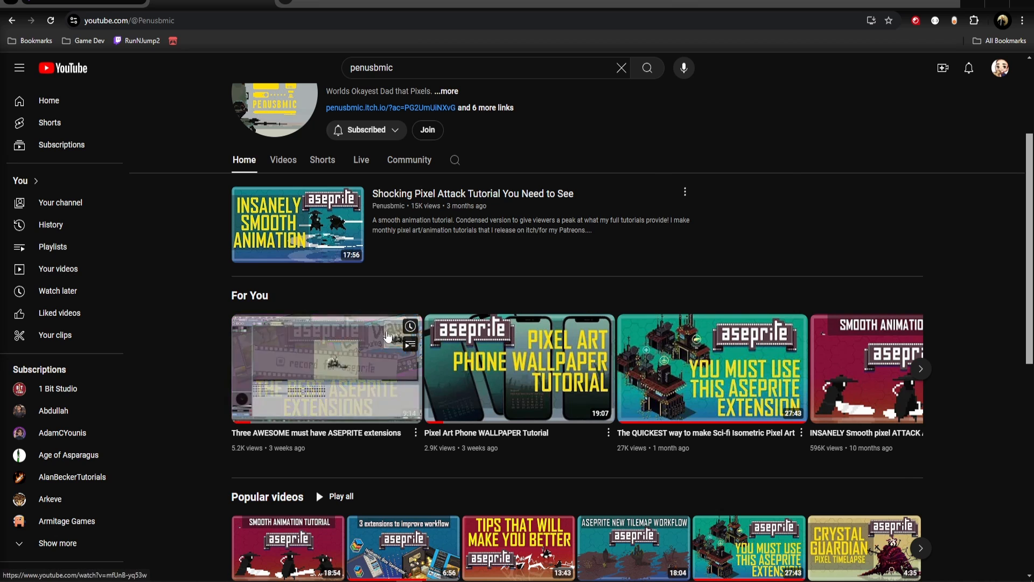
left_click(377, 371)
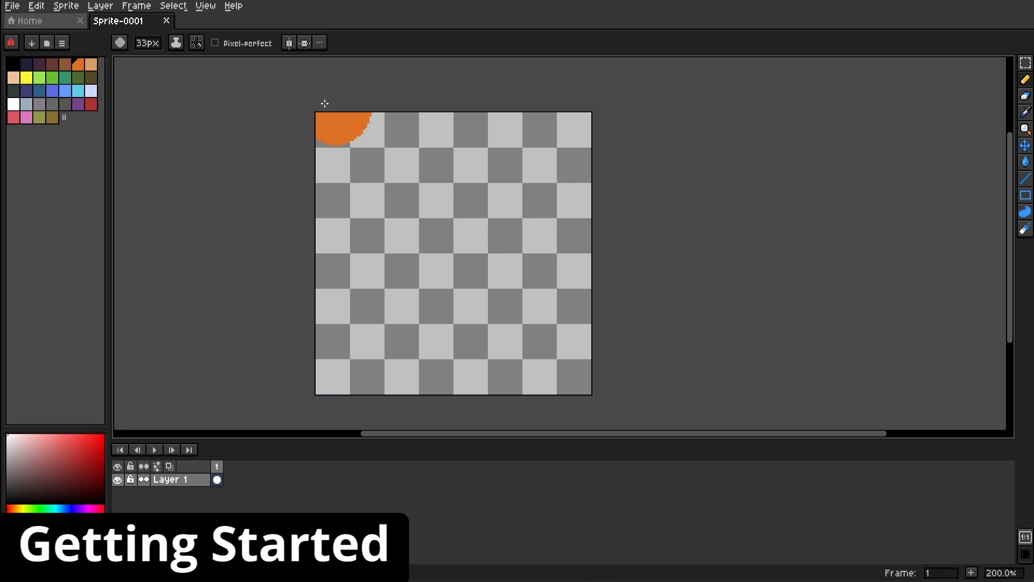
Step: Open Loop Draw for the sprite and add new frames until the animation has 30
left_click(139, 5)
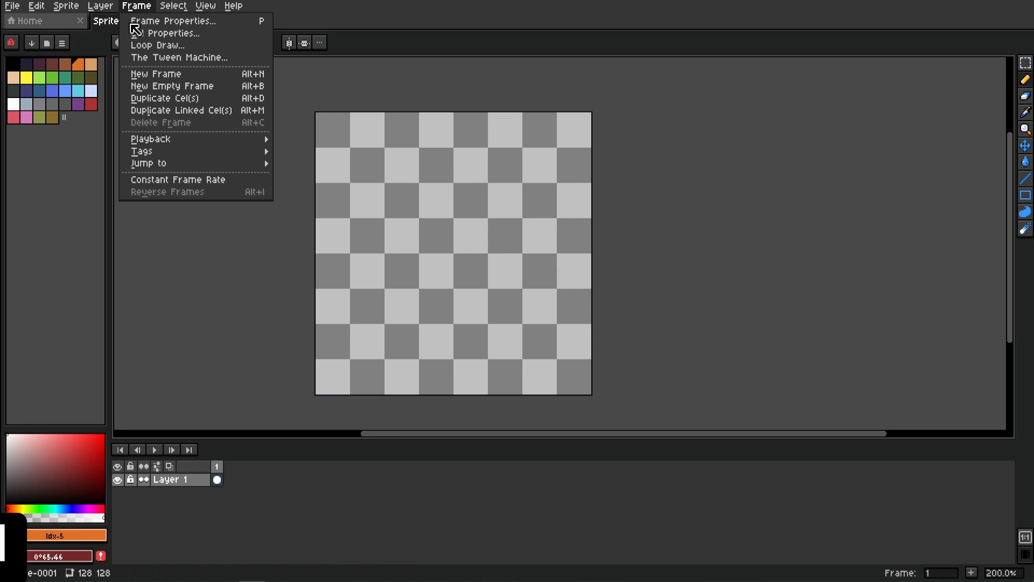
left_click(147, 46)
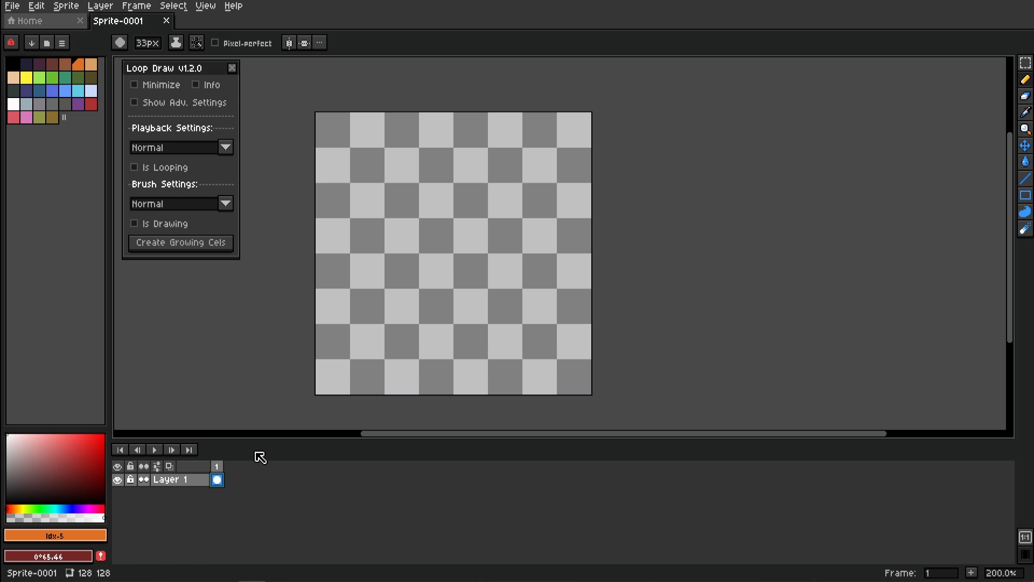
key("alt+n")
key("alt+n")
key("alt+n")
key("alt+n")
key("alt+n")
key("alt+n")
key("alt+n")
key("alt+n")
key("alt+n")
key("alt+n")
key("alt+n")
key("alt+n")
key("alt+n")
key("alt+n")
key("alt+n")
key("alt+n")
key("alt+n")
key("alt+n")
key("alt+n")
key("alt+n")
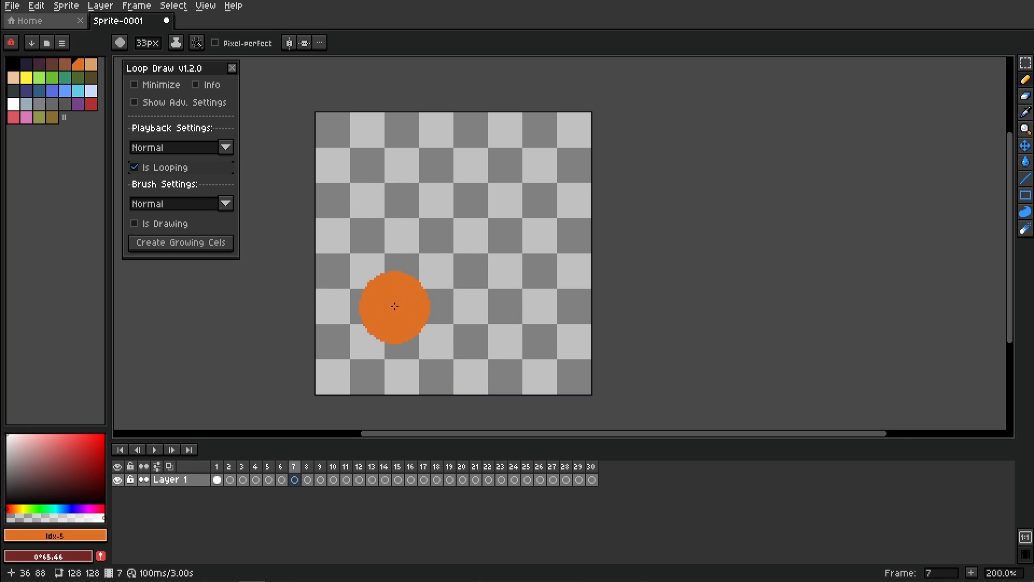
Step: Enable Is Drawing during looped playback, paint with the 33px orange brush across the frames, and stop drawing and looping
left_click(172, 230)
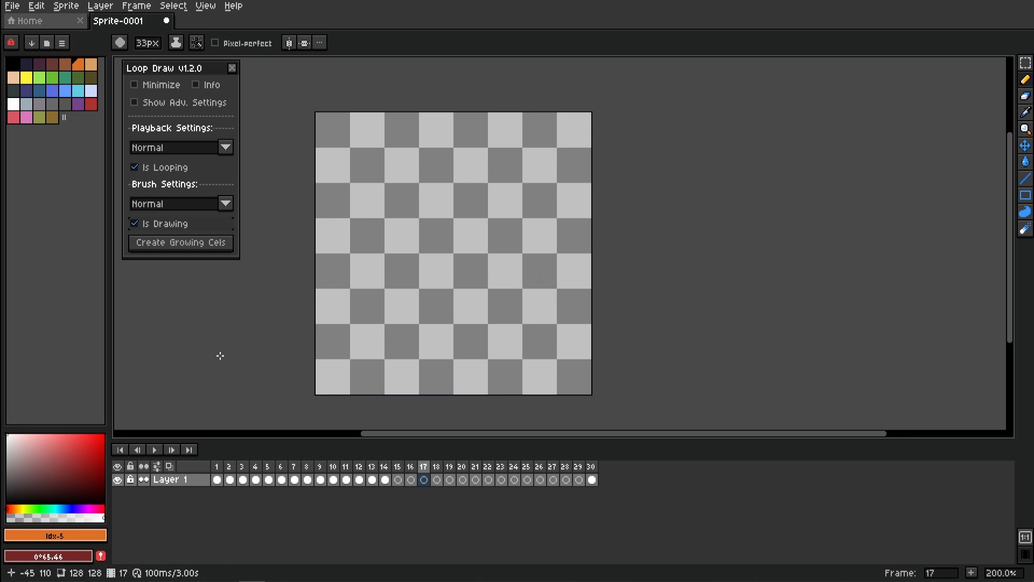
left_click(193, 223)
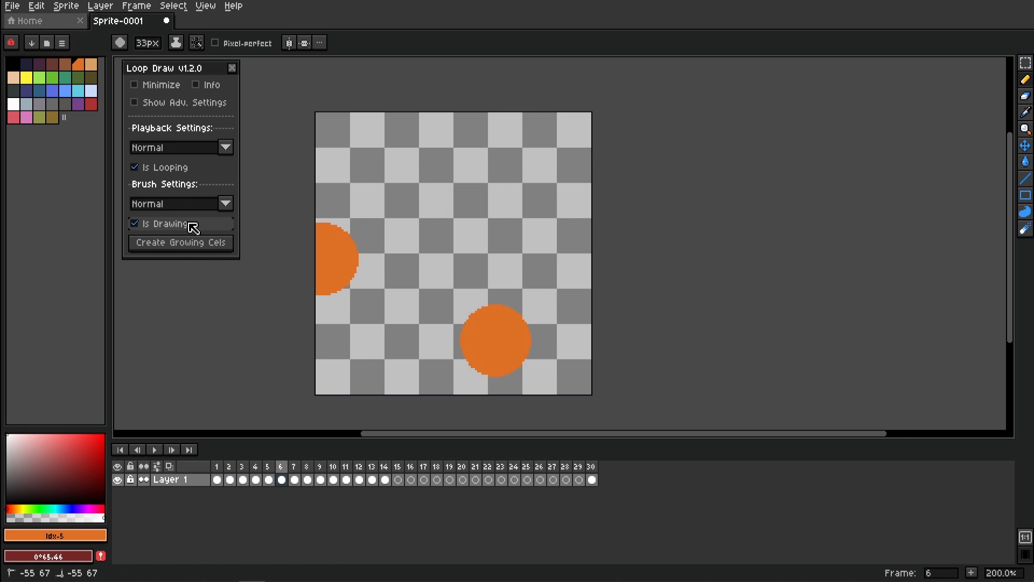
left_click(183, 167)
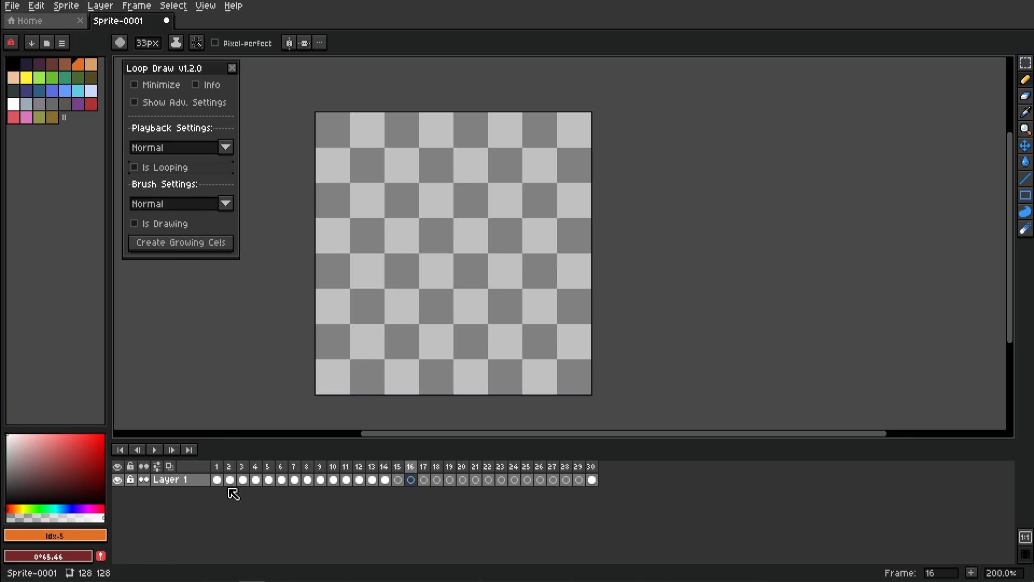
Step: Clear the cels of frames 1 to 30 on Layer 1
left_click_drag(217, 479, 591, 483)
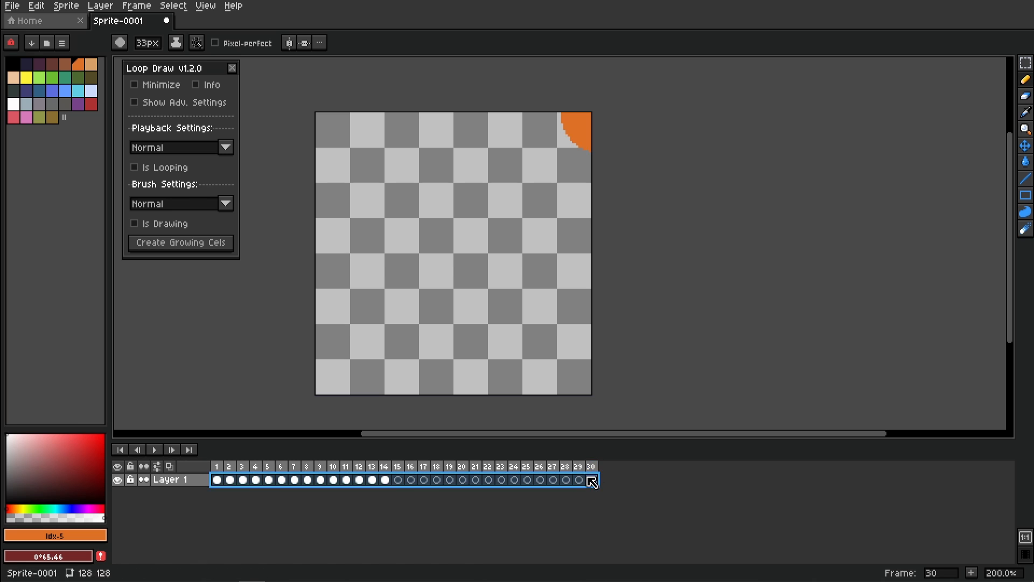
key("Delete")
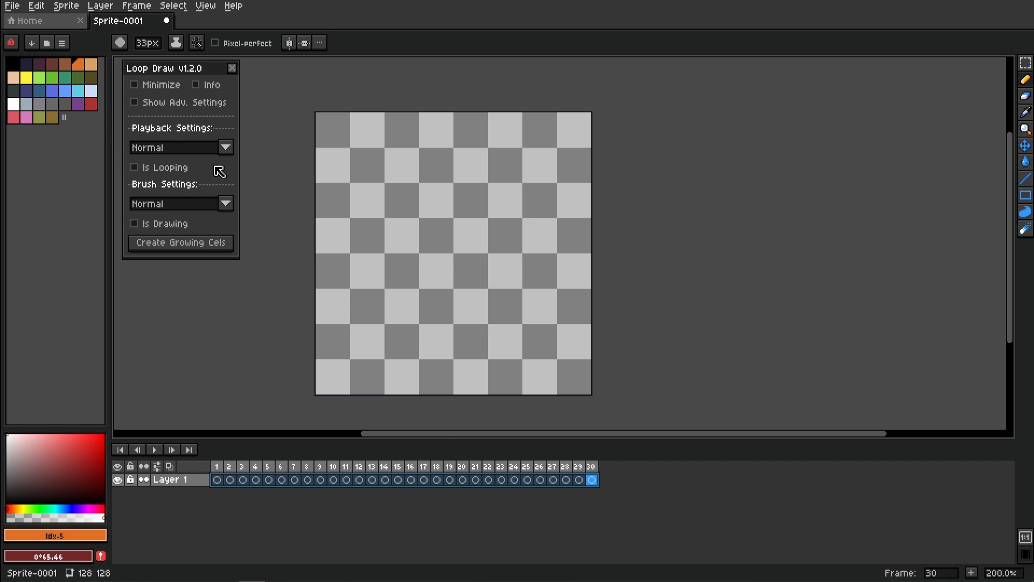
Step: Look up the shortcuts assigned to the "loop draw" commands in the Keyboard Shortcuts settings
left_click(35, 8)
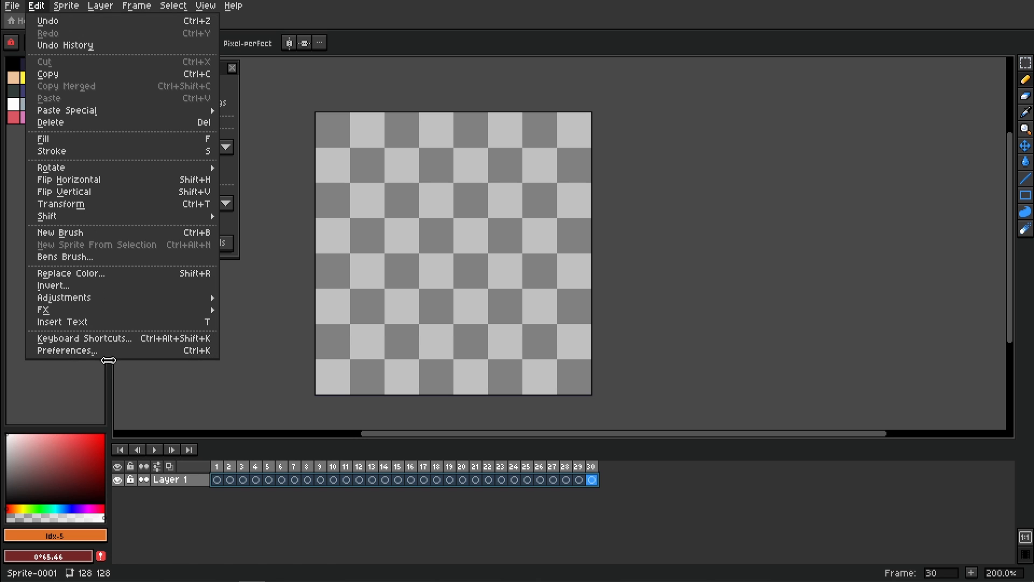
left_click(190, 339)
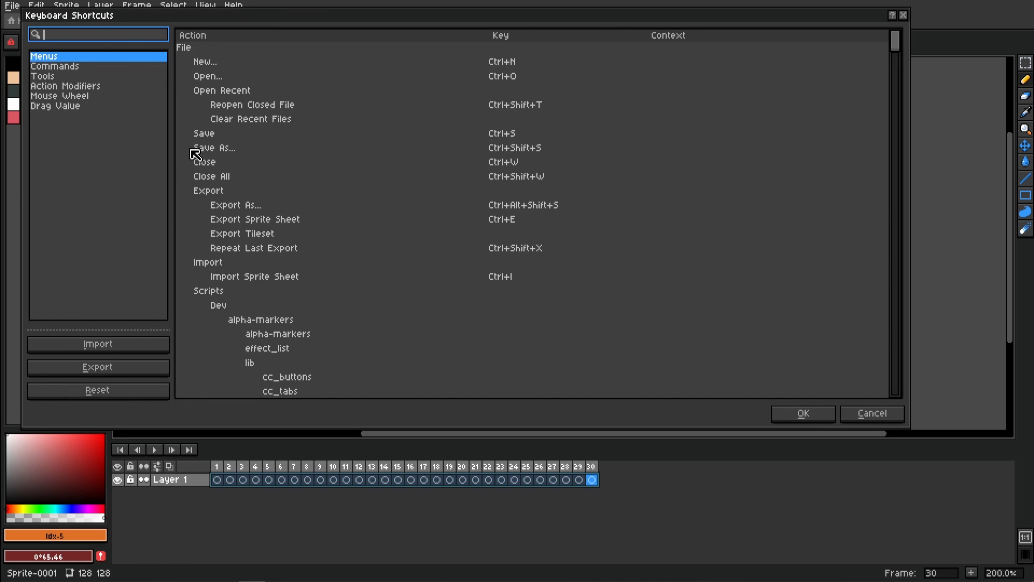
type("loop draw")
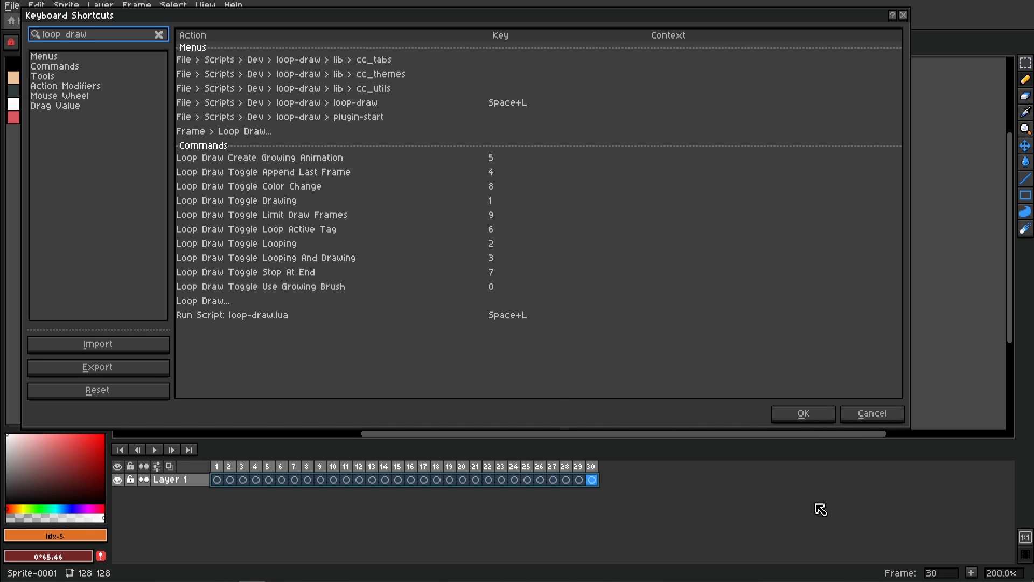
left_click(810, 418)
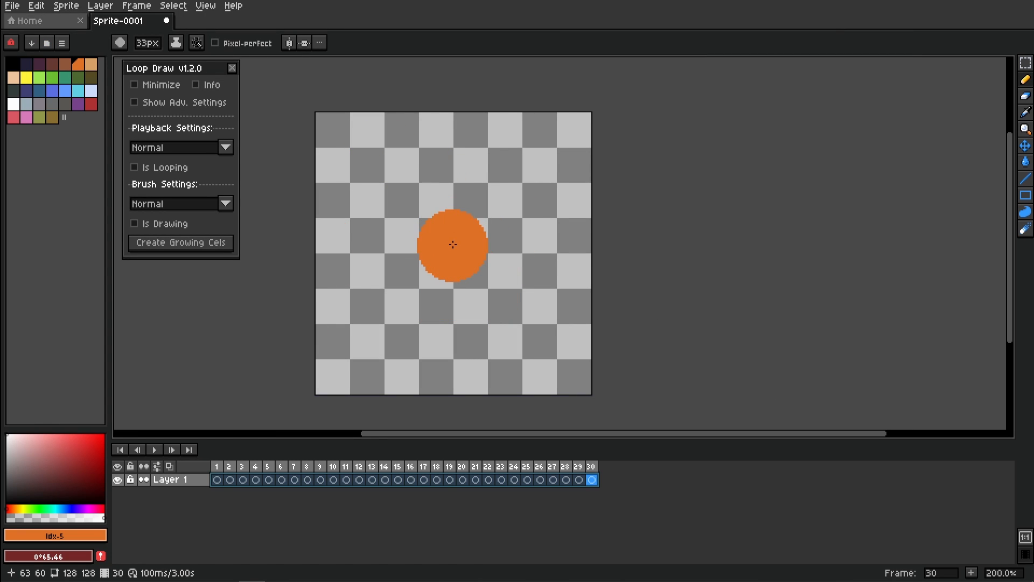
Step: Toggle looping and drawing separately to paint orange circles across Layer 1's frames during playback, and stop both
key("Return")
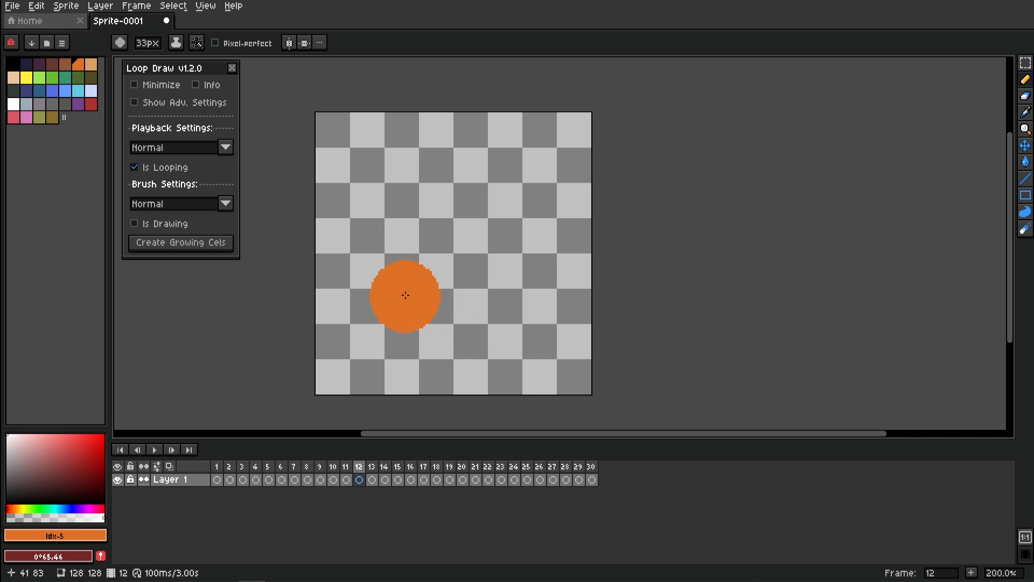
key("d")
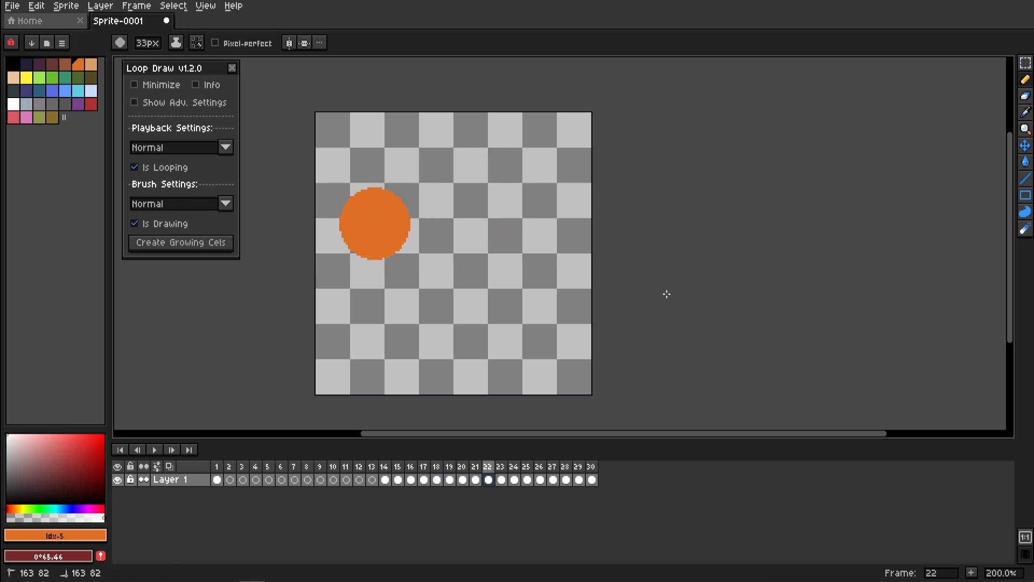
key("Return")
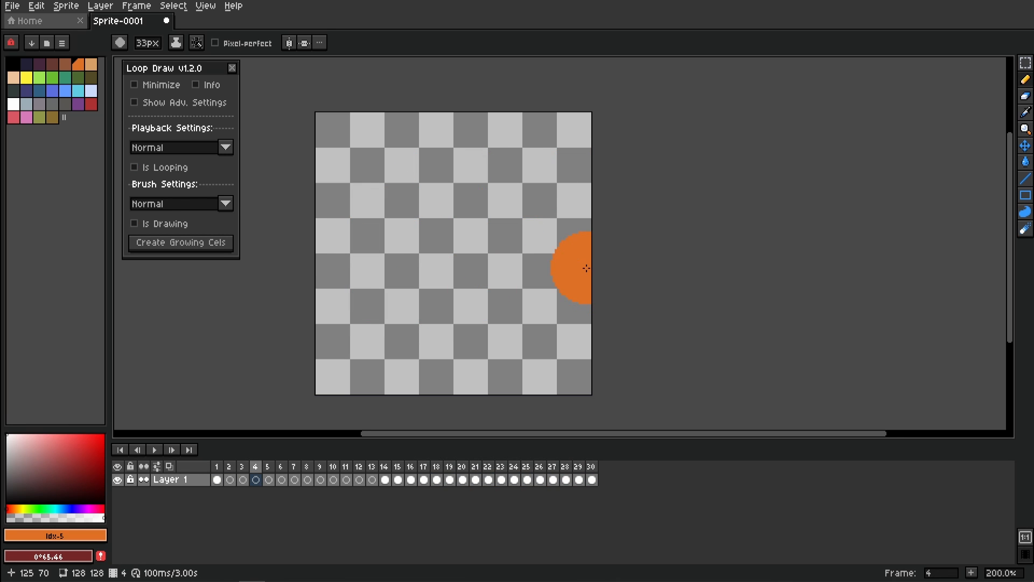
left_click(154, 450)
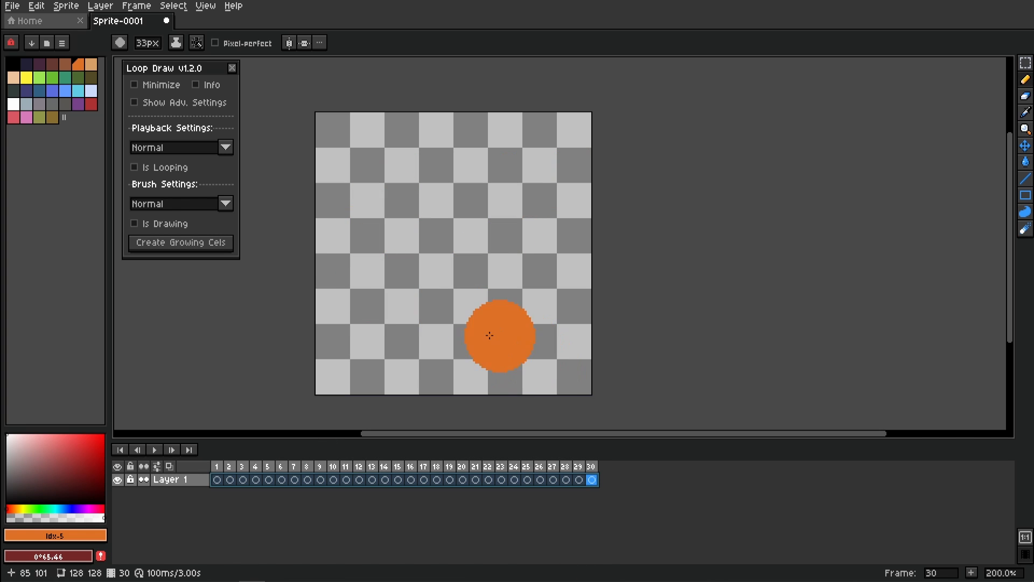
Step: Check which shortcut is assigned to Loop Draw Toggle Looping And Drawing
left_click(36, 5)
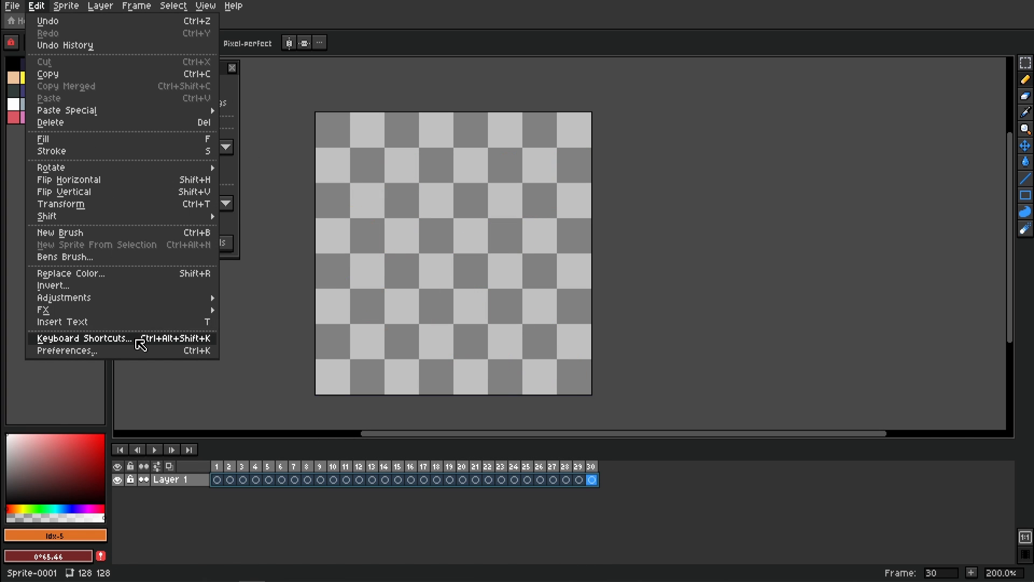
left_click(138, 340)
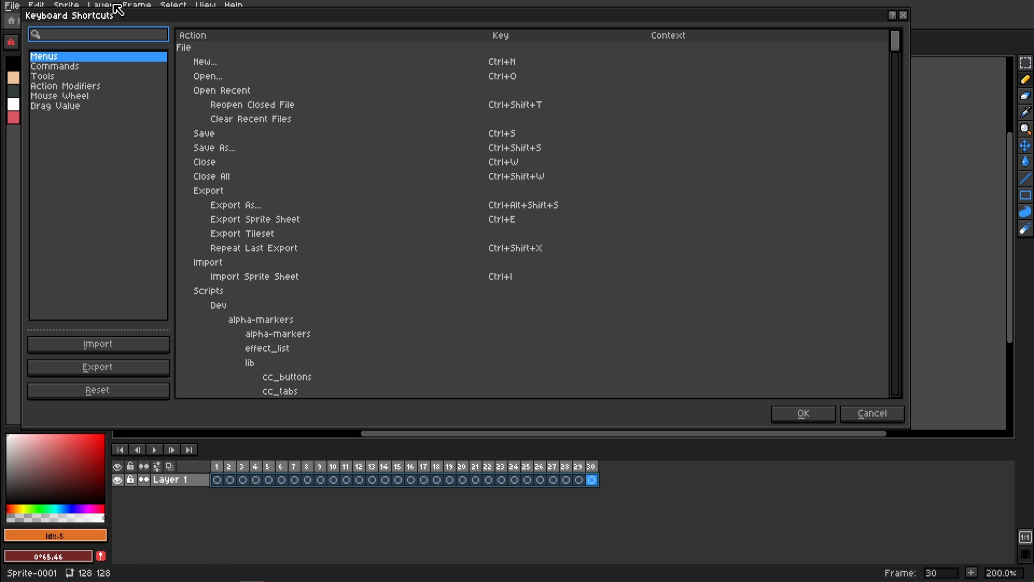
type("loop draw")
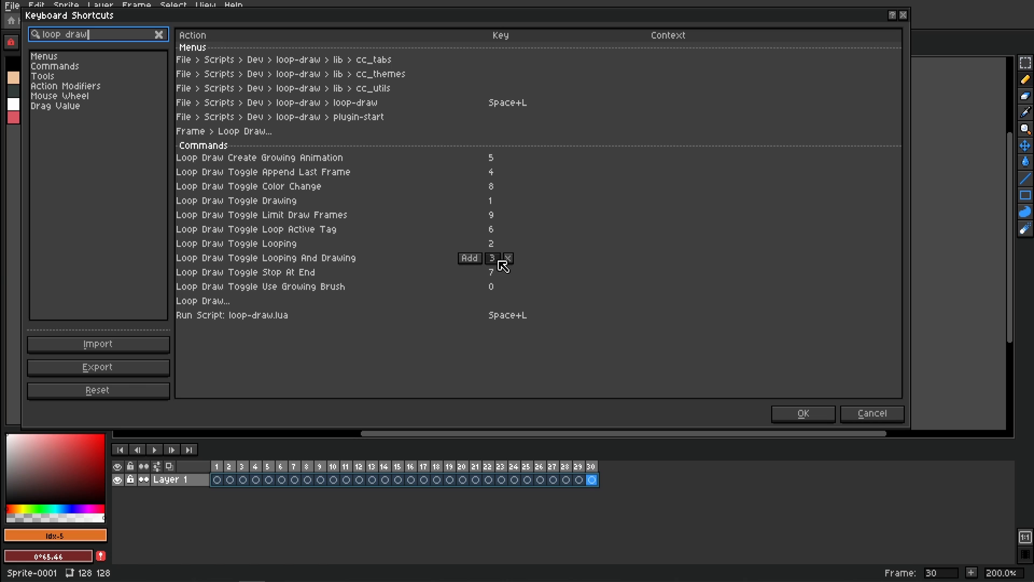
left_click(790, 415)
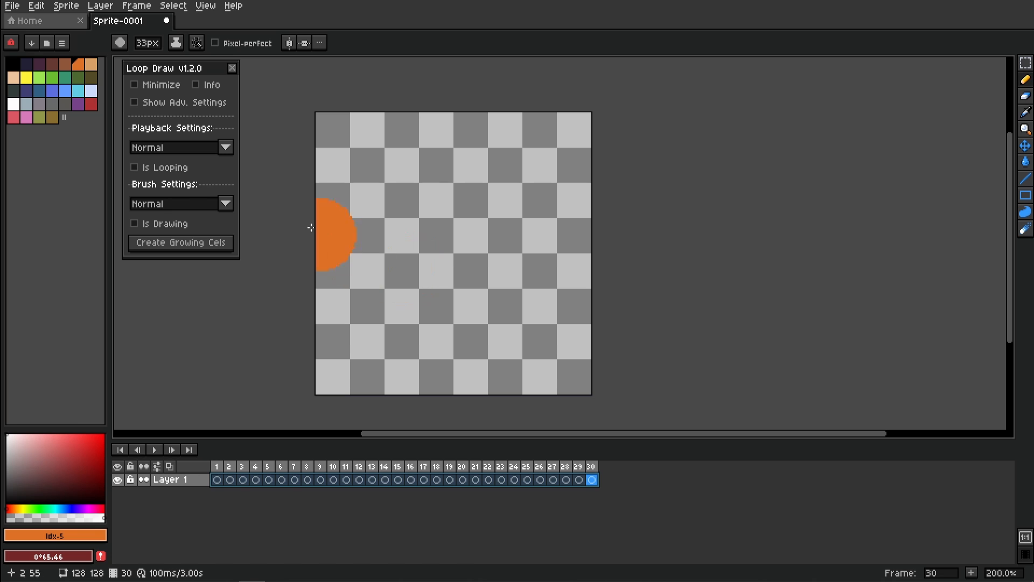
Step: Toggle looping and drawing together, paint orange circles onto frames 1 to 17 of Layer 1, and stop playback
left_click(156, 220)
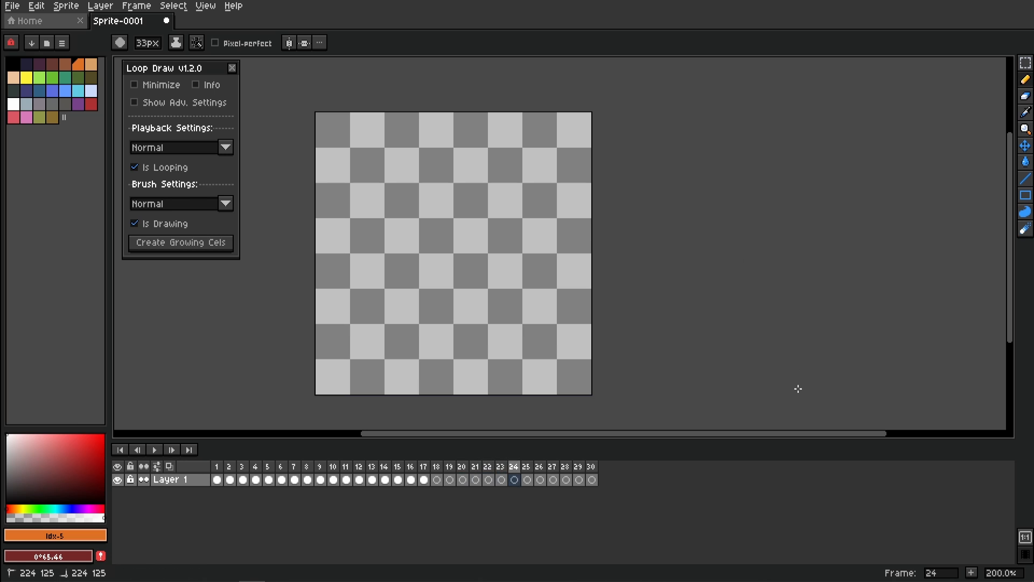
key("space")
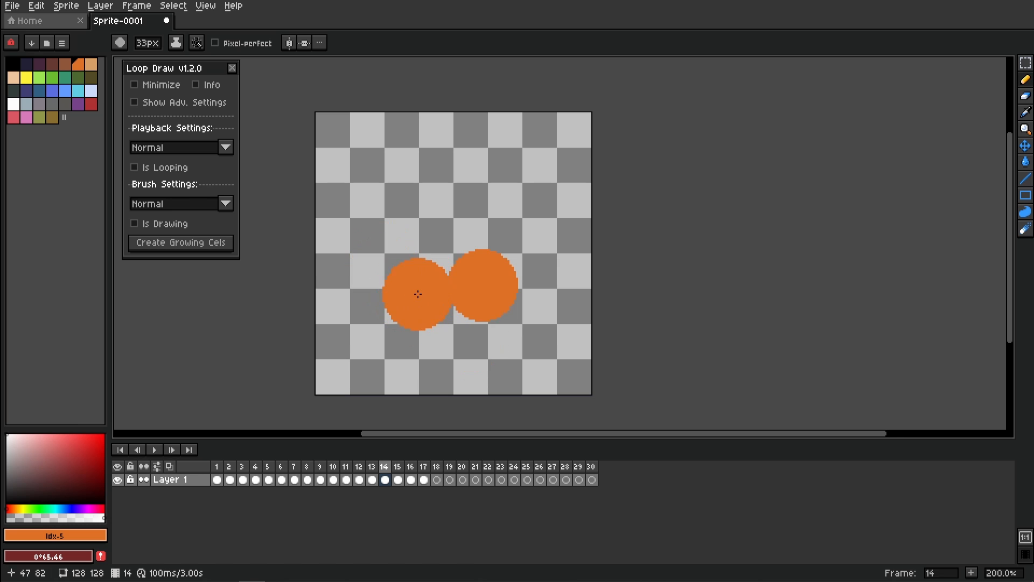
Step: Set the brush size to 12px and the foreground colour to the palette's pink, index 29
key("ctrl")
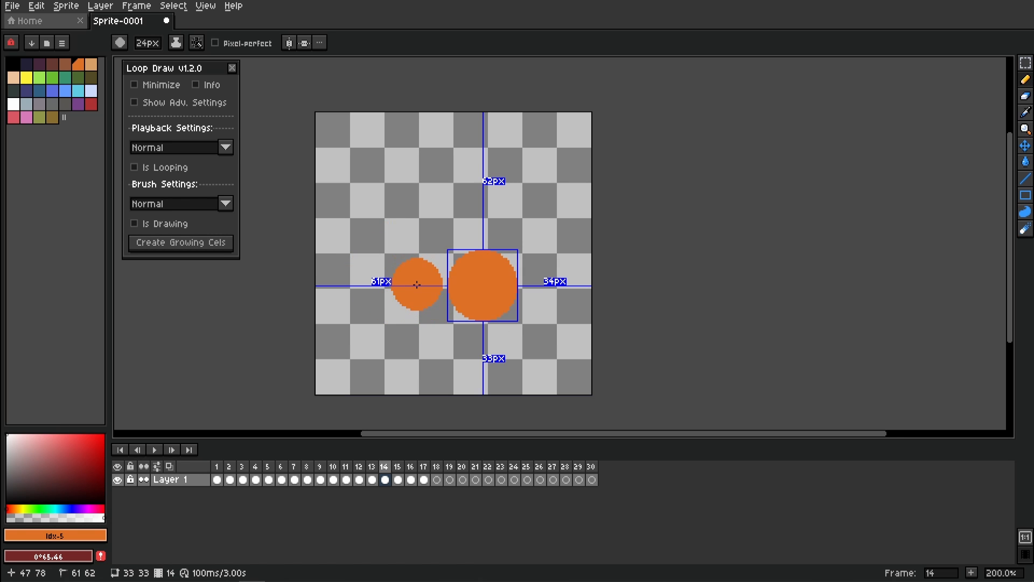
scroll(416, 285, "up", 4)
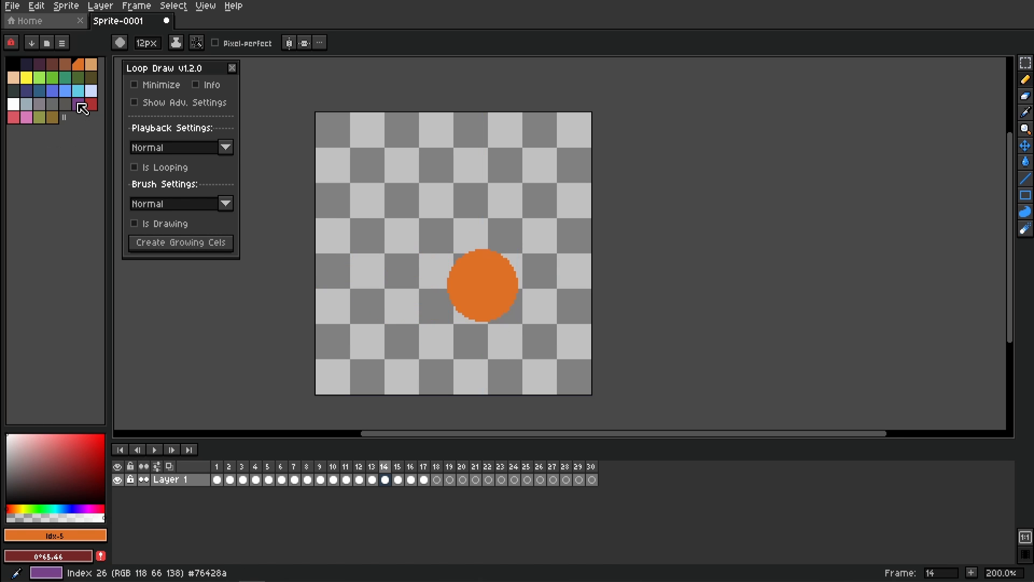
left_click(26, 117)
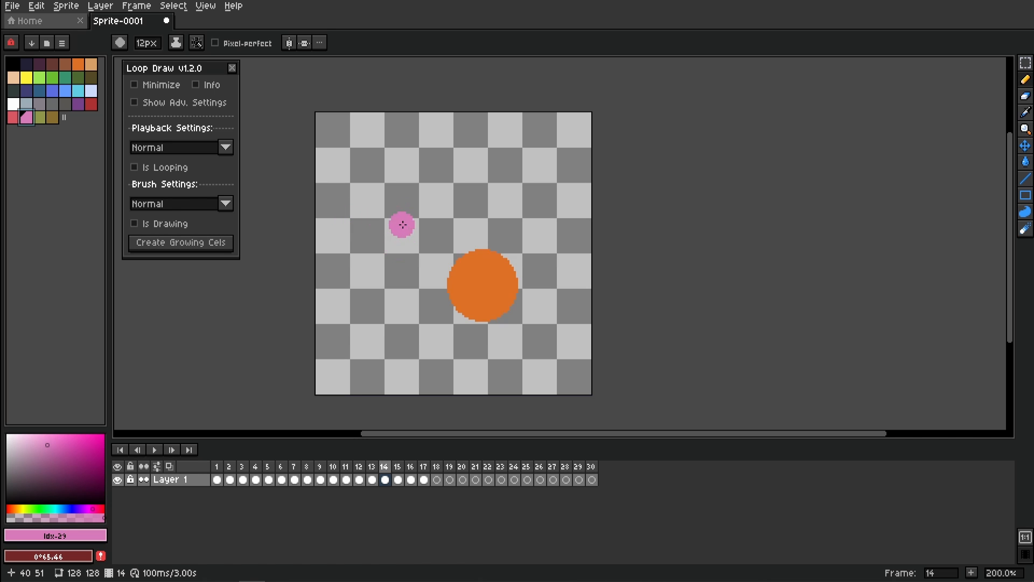
Step: Paint pink circles onto Layer 1's frames during looped playback, stop it, and clear the cels of frames 1 to 28
left_click_drag(389, 203, 378, 203)
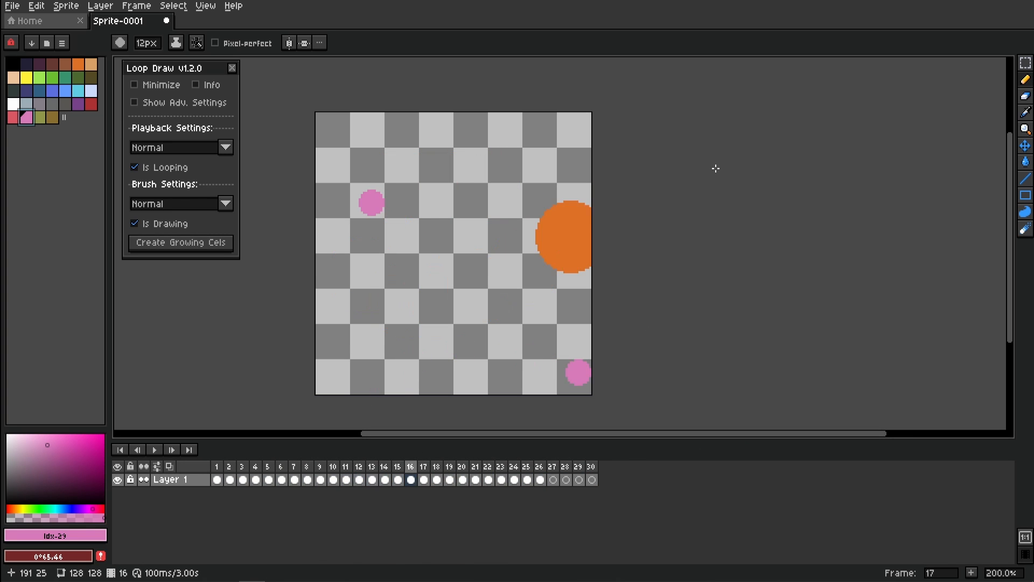
key("Escape")
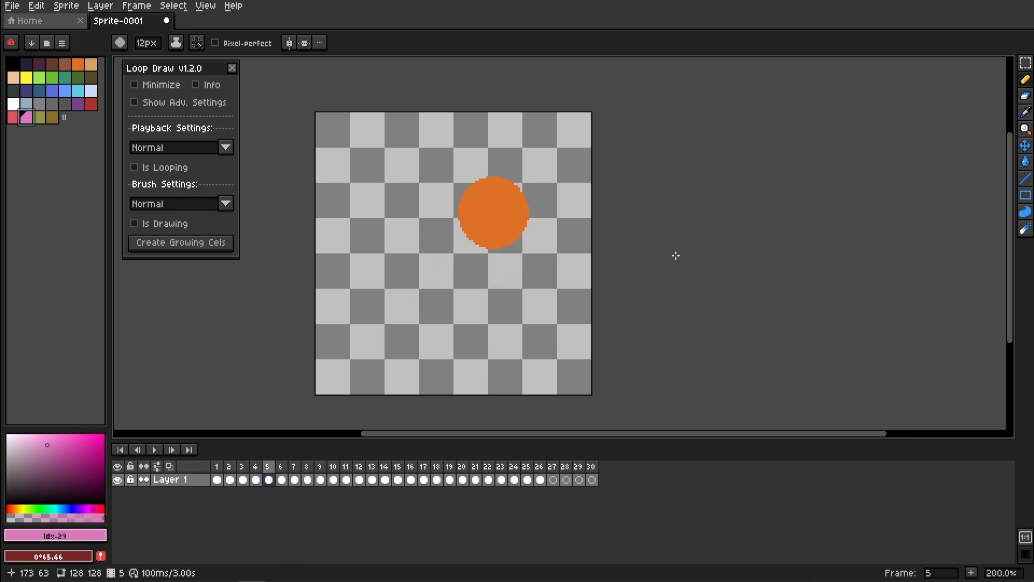
left_click_drag(223, 482, 567, 490)
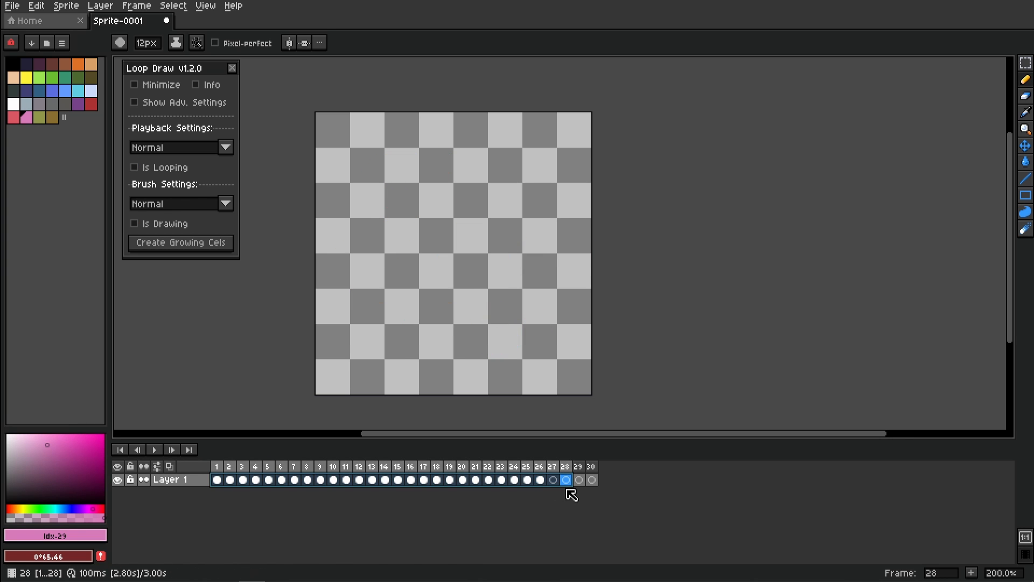
key("Delete")
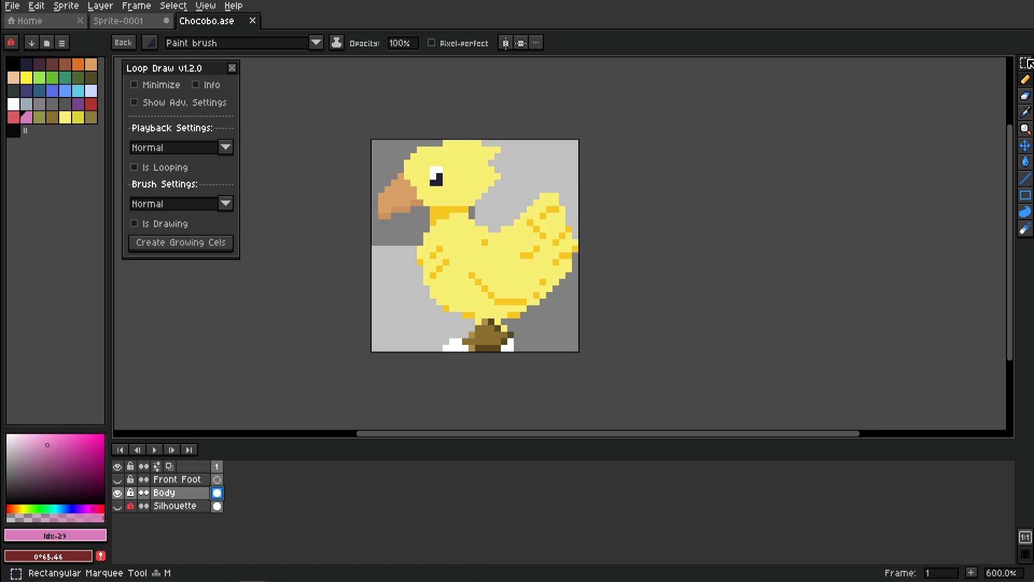
Step: Turn the whole 32×32 Chocobo.ase image into a custom brush and paint with it across Sprite-0001's canvas during loop drawing
left_click(1027, 64)
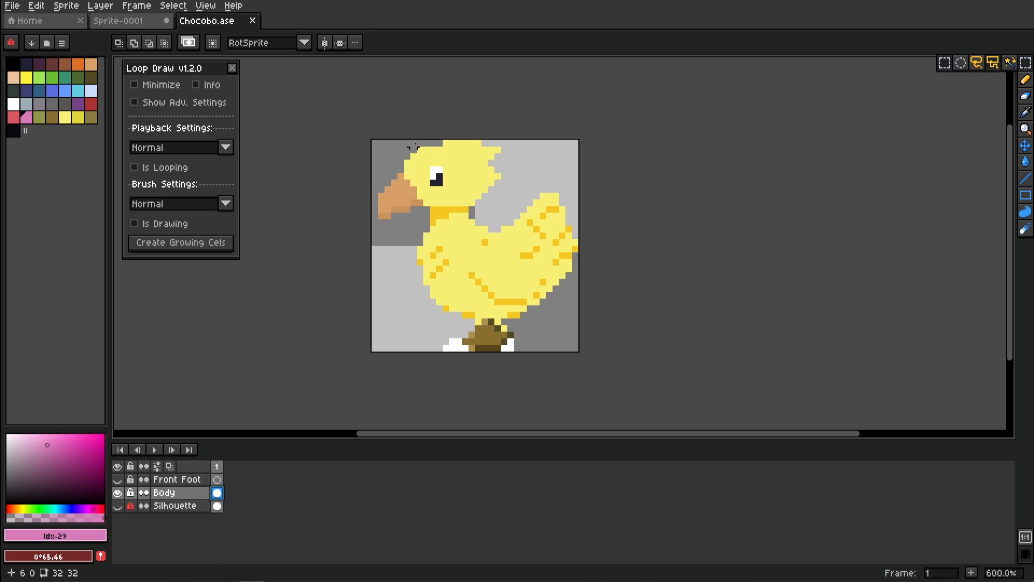
left_click_drag(378, 142, 583, 364)
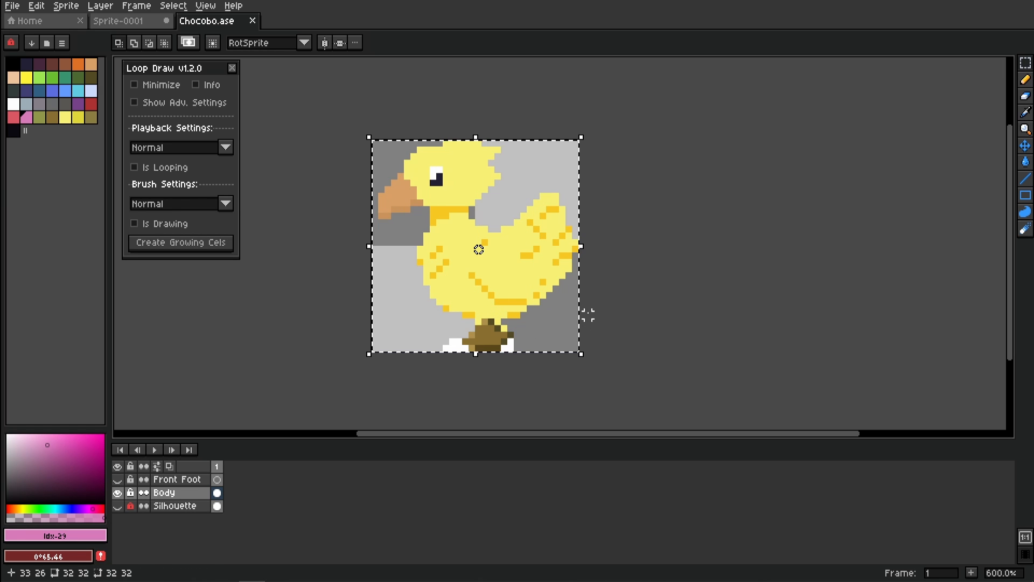
key("ctrl+b")
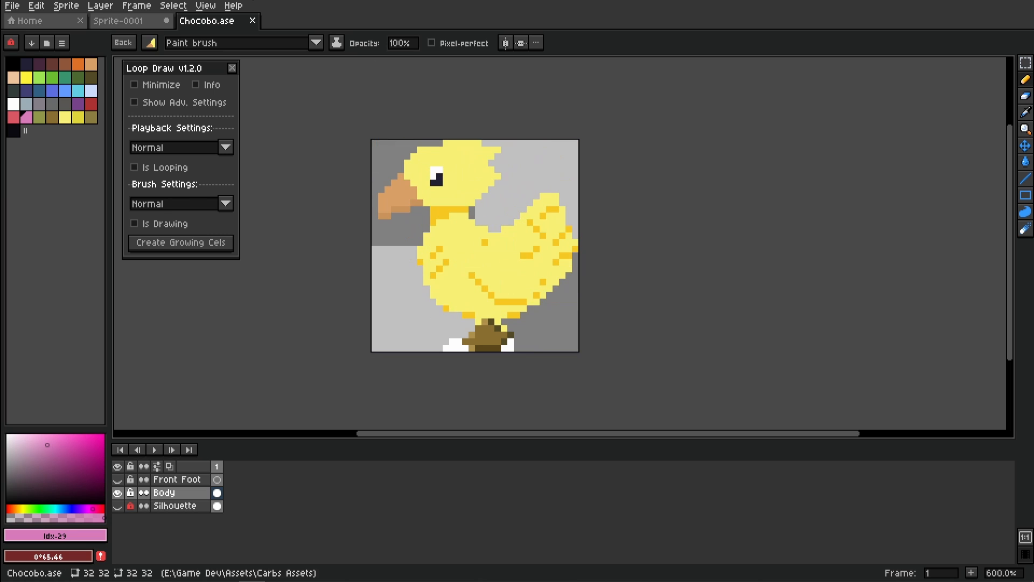
left_click(142, 23)
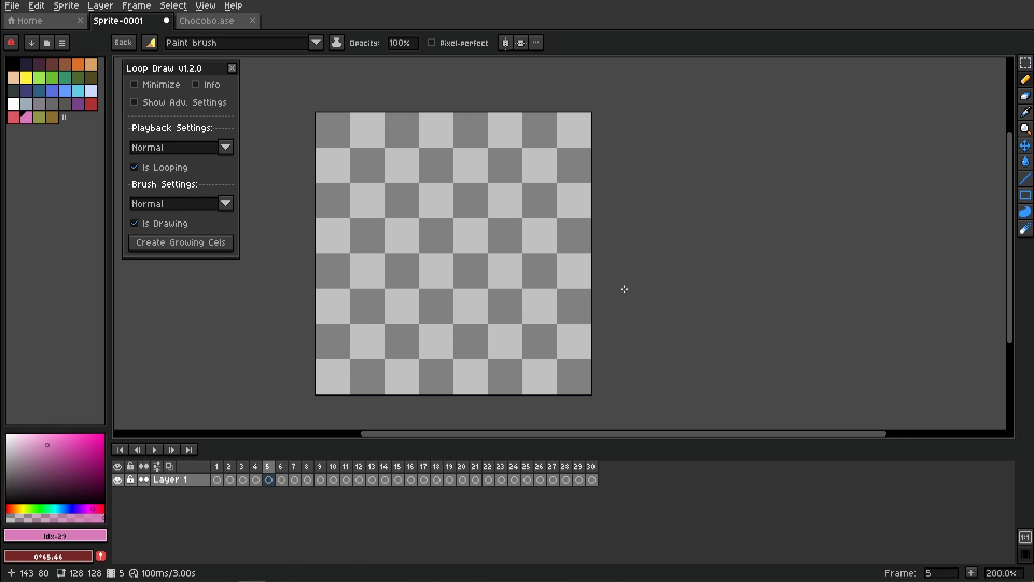
mouse_move(624, 289)
left_mouse_down()
mouse_move(540, 273)
mouse_move(260, 266)
left_mouse_up()
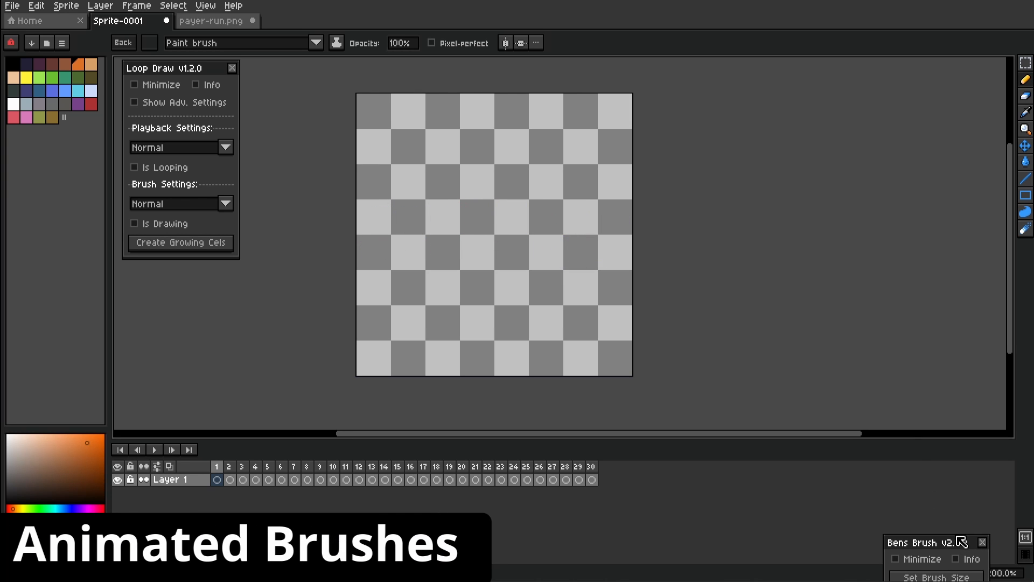
Step: Place the Bens Brush dialog below Loop Draw and create a brush set from the six fox frames in payer-run.png
left_click_drag(961, 542, 253, 280)
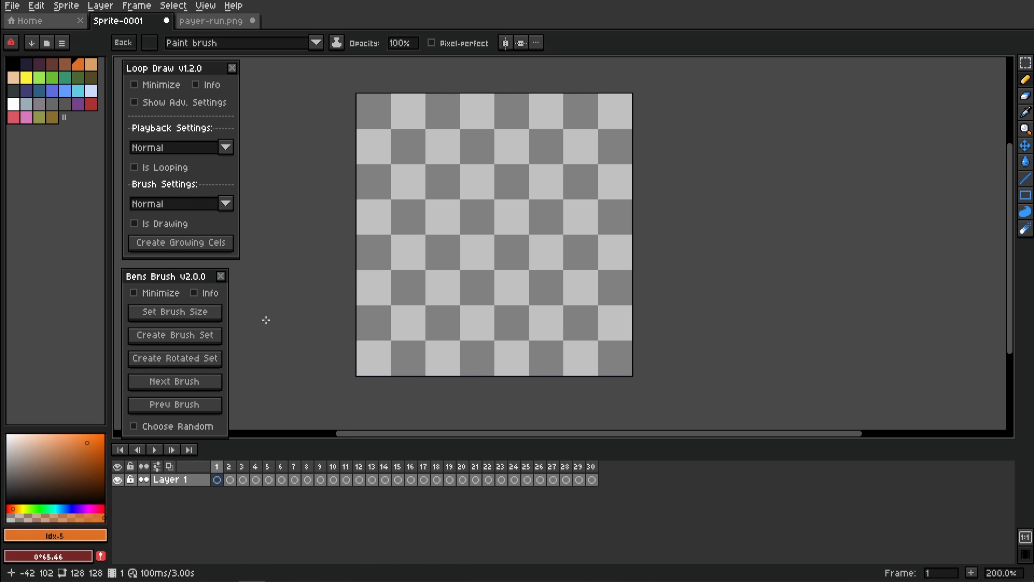
left_click(230, 24)
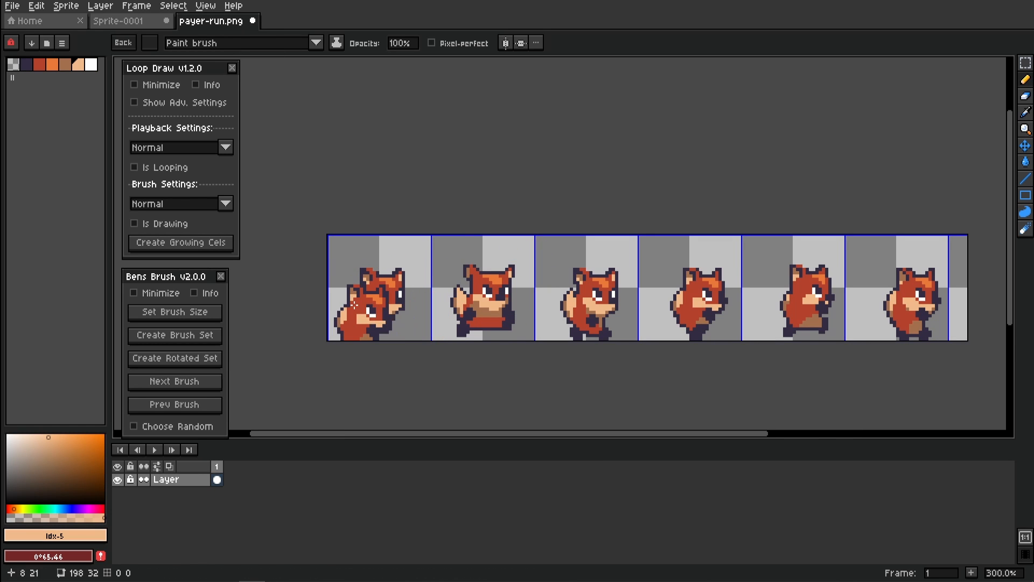
mouse_move(692, 345)
left_mouse_down()
mouse_move(607, 325)
mouse_move(629, 347)
left_mouse_up()
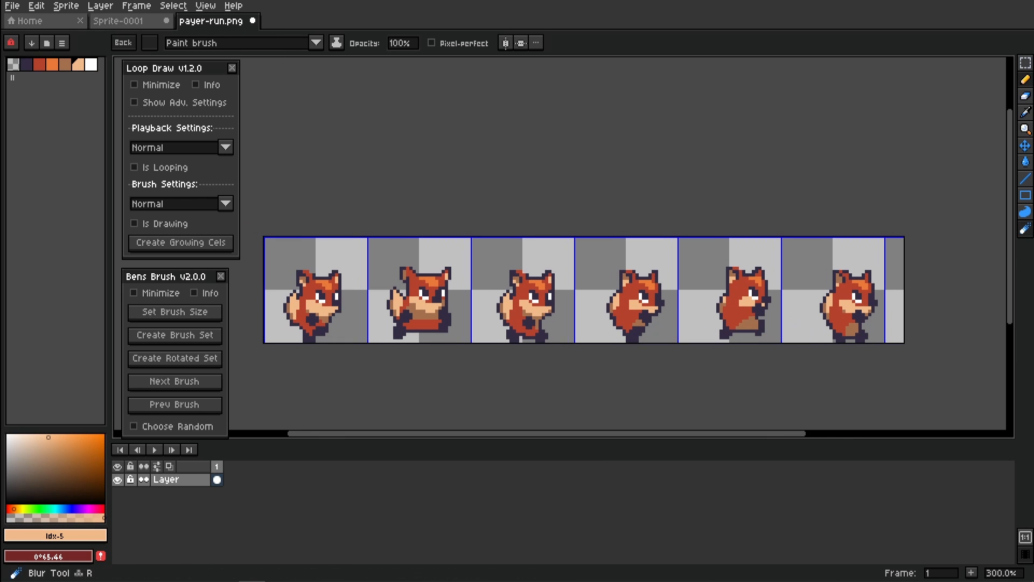
left_click(1025, 63)
mouse_move(275, 248)
left_mouse_down()
mouse_move(355, 291)
mouse_move(662, 288)
mouse_move(886, 342)
left_mouse_up()
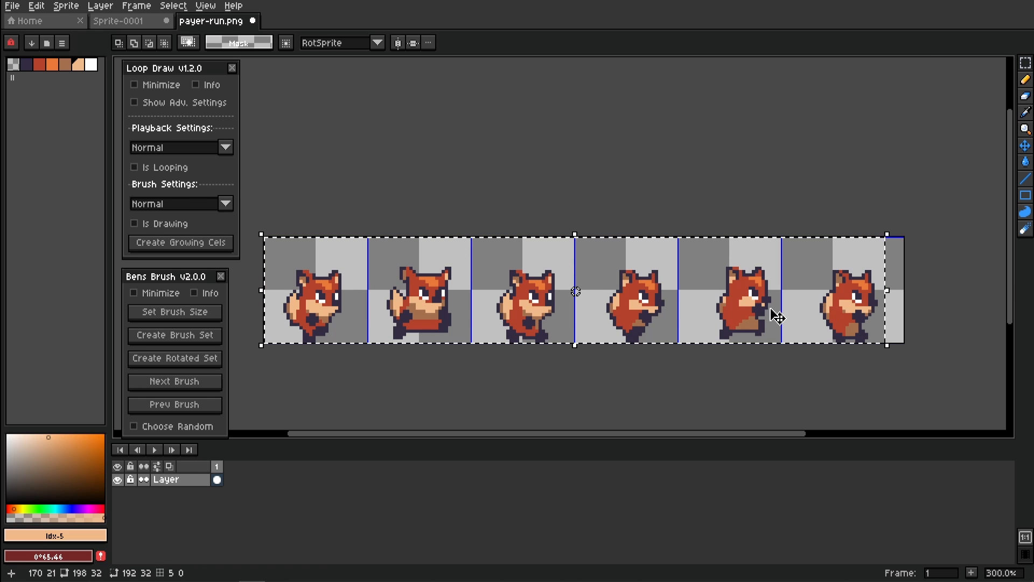
left_click(180, 336)
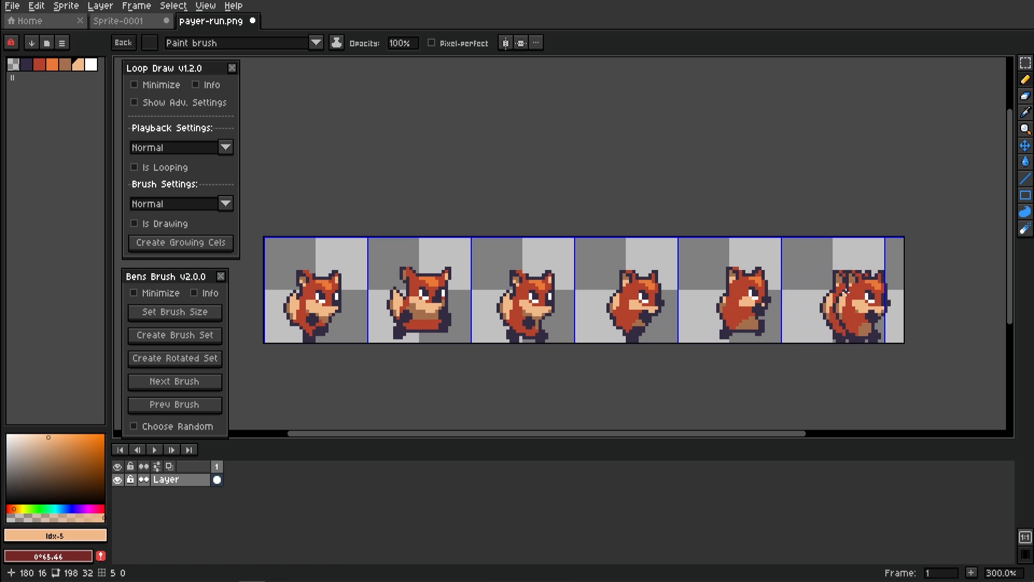
Step: In Sprite-0001, show and hide Loop Draw's advanced settings, and paint the fox brush across the canvas during looped playback
key("ctrl+shift+Tab")
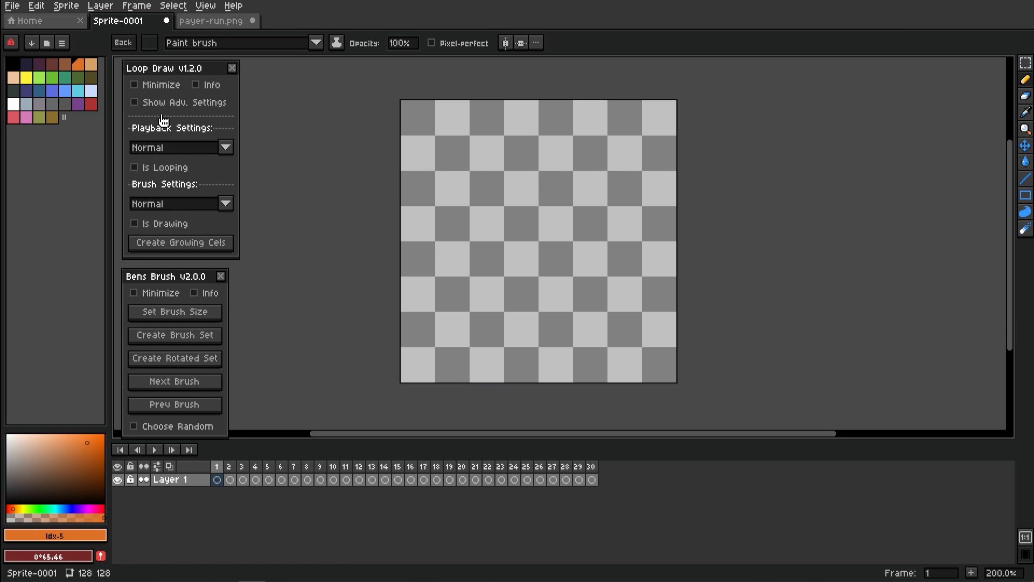
left_click(177, 104)
left_click(178, 103)
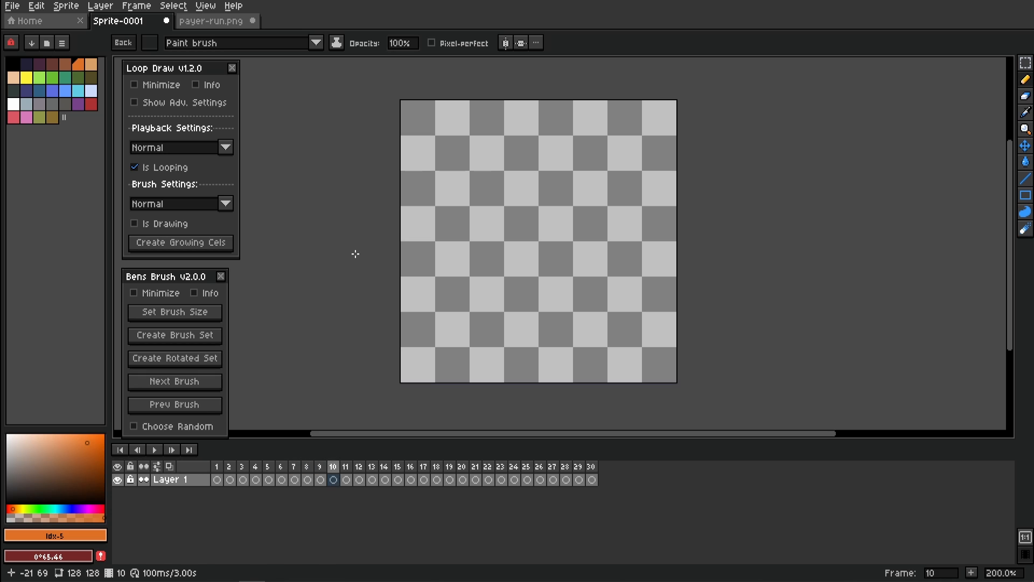
mouse_move(396, 251)
left_mouse_down()
mouse_move(511, 249)
mouse_move(704, 256)
left_mouse_up()
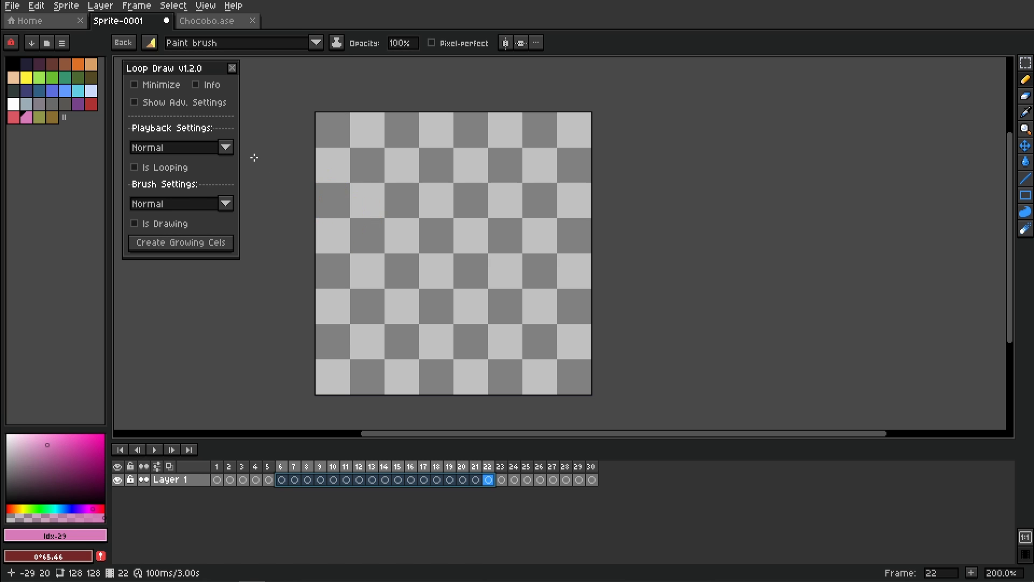
Step: Set the playback speed to Quarter and switch to the round 12px brush in the palette's green, index 10
left_click(225, 148)
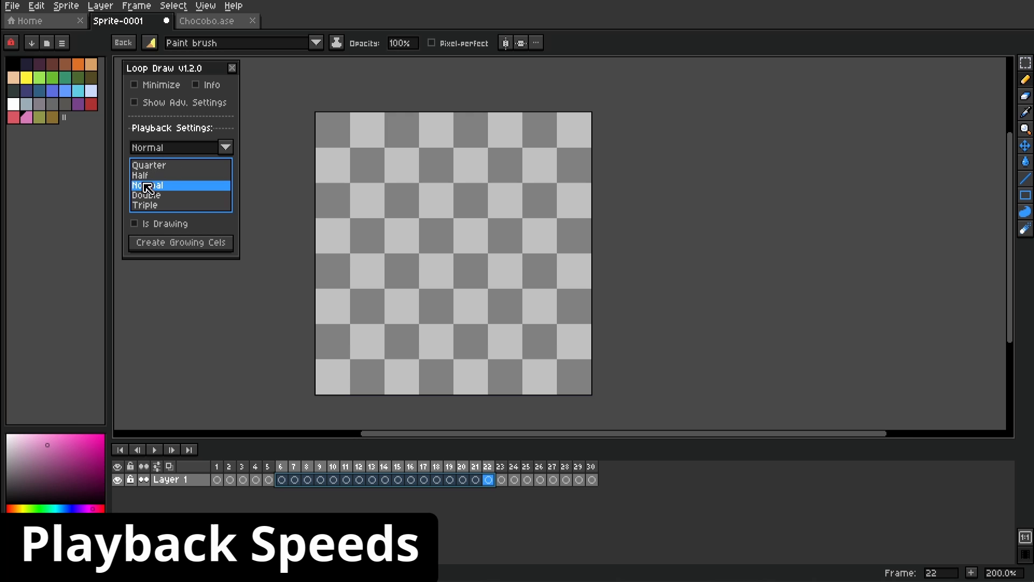
left_click(162, 166)
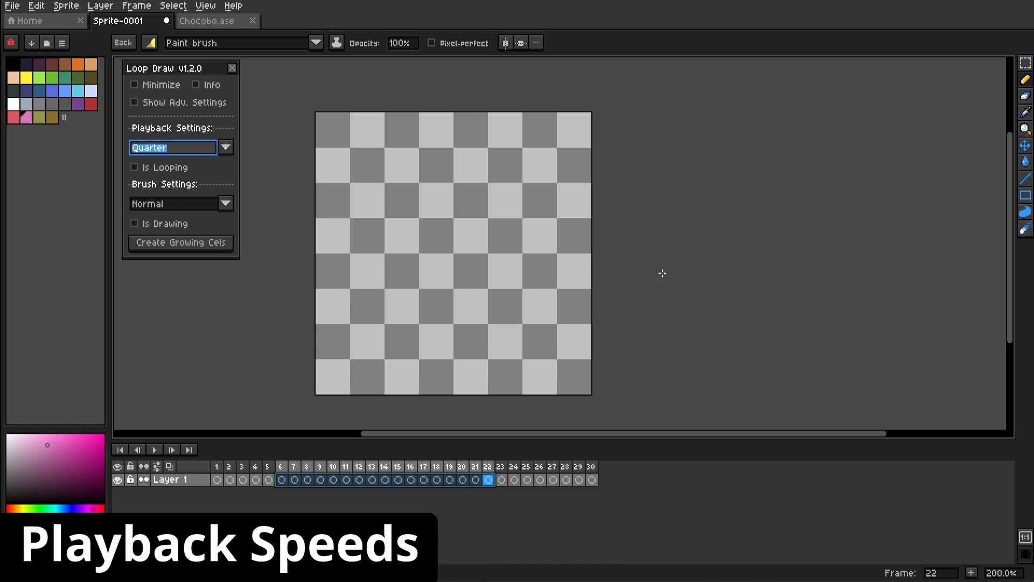
left_click(134, 47)
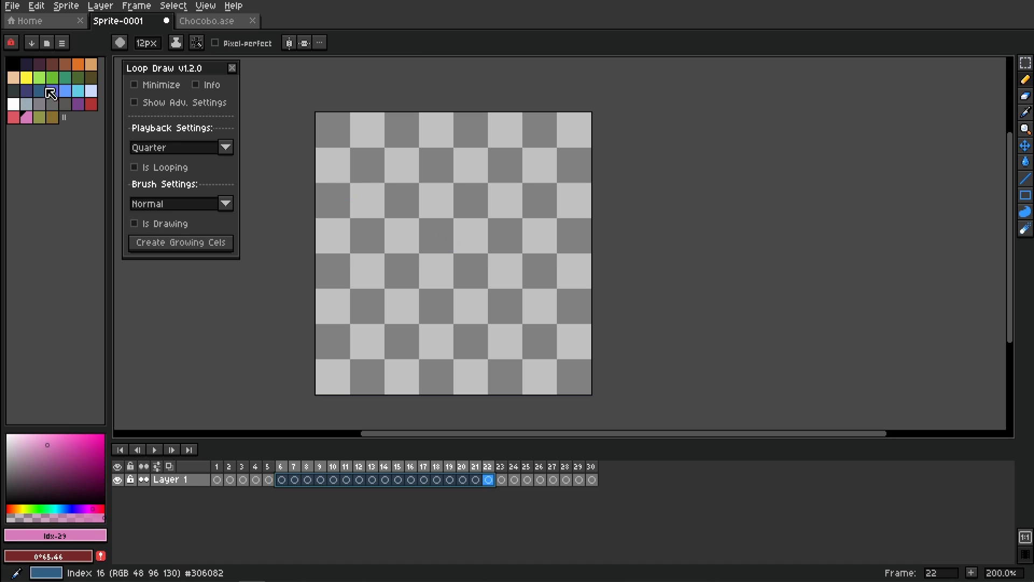
left_click(55, 80)
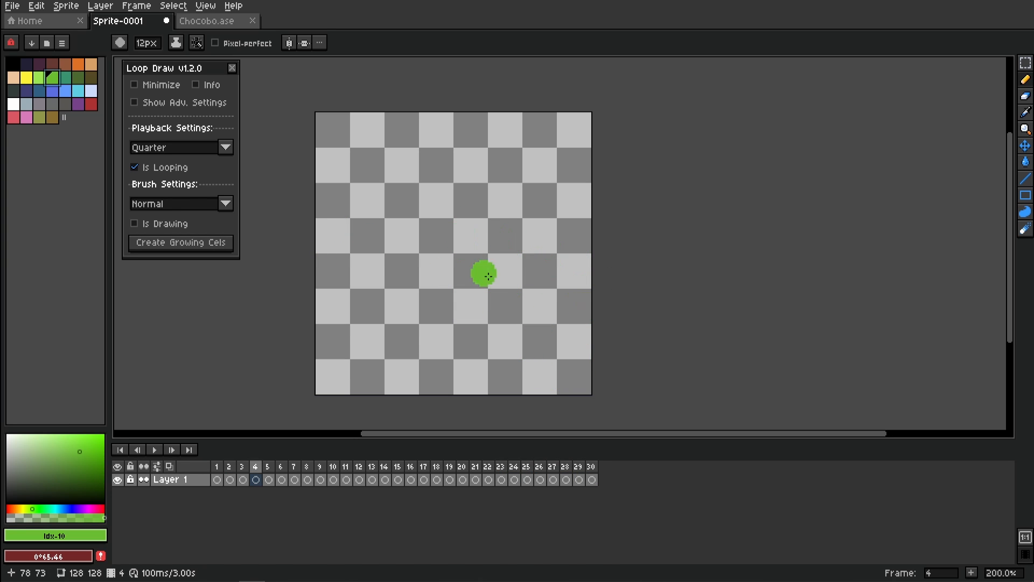
Step: Paint green circles onto frames 8 to 12 of Layer 1 during Quarter-speed looping, and play the animation back
mouse_move(599, 256)
left_mouse_down()
mouse_move(537, 218)
mouse_move(476, 203)
mouse_move(413, 206)
mouse_move(326, 260)
left_mouse_up()
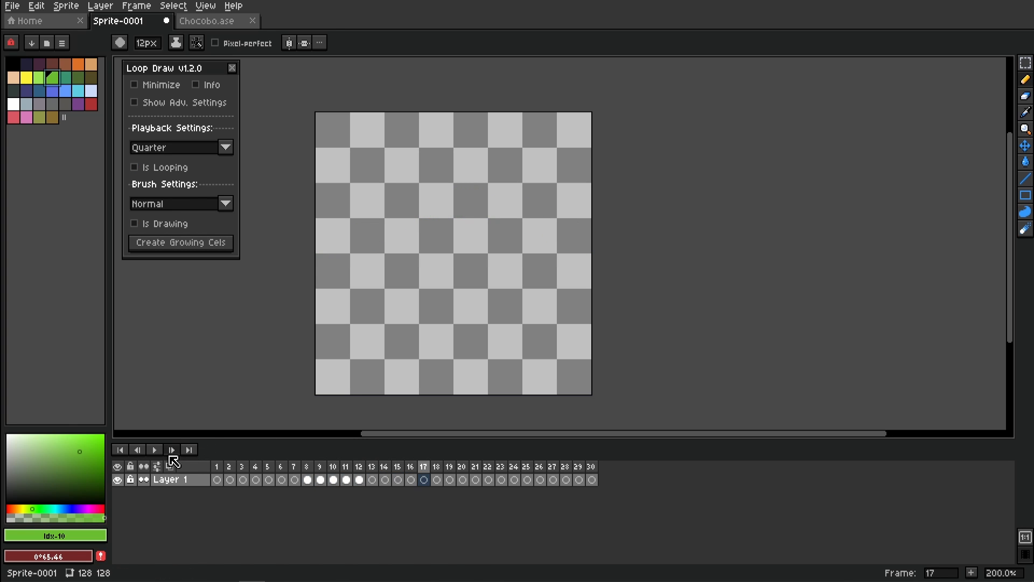
key("Return")
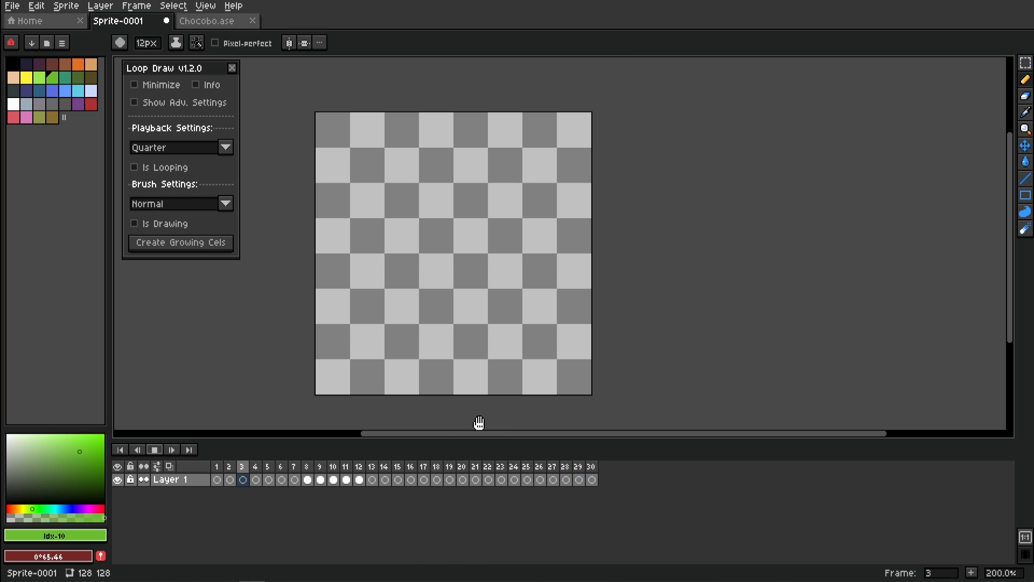
left_click(155, 450)
Step: Clear the cels of frames 8 to 14 on Layer 1 and set the playback speed to Triple
left_click_drag(307, 479, 387, 482)
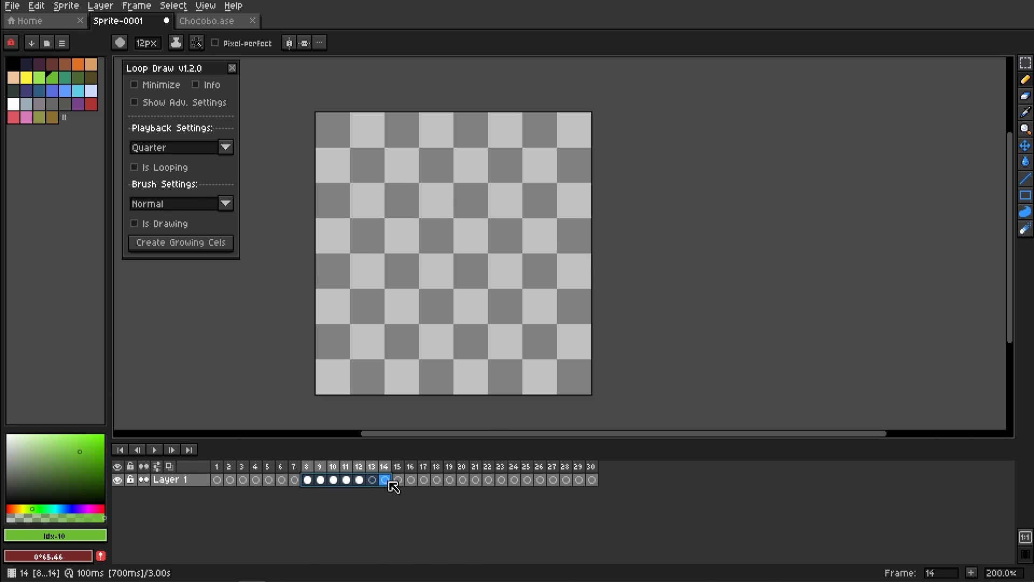
left_click(226, 149)
left_click(157, 206)
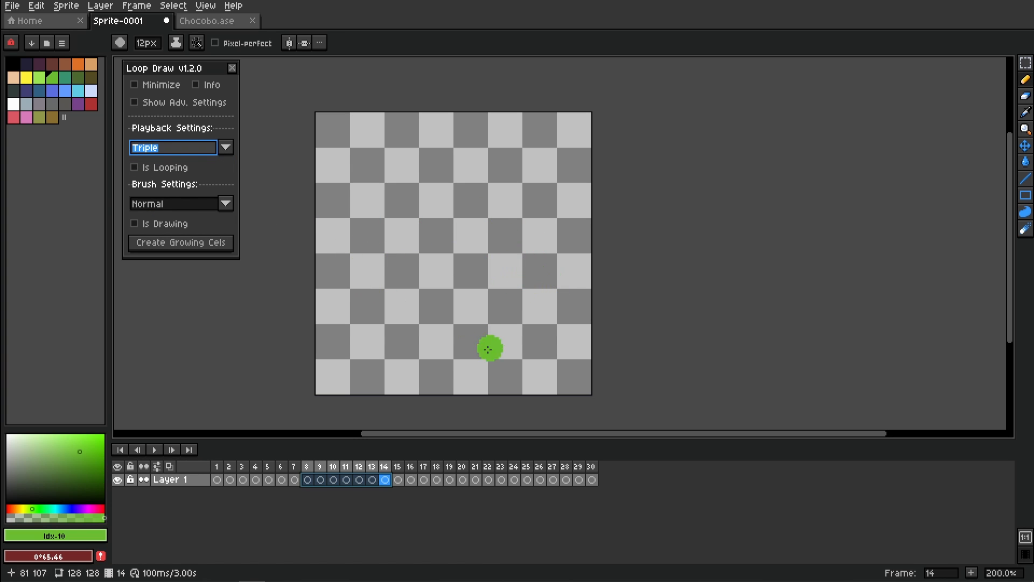
left_click(226, 149)
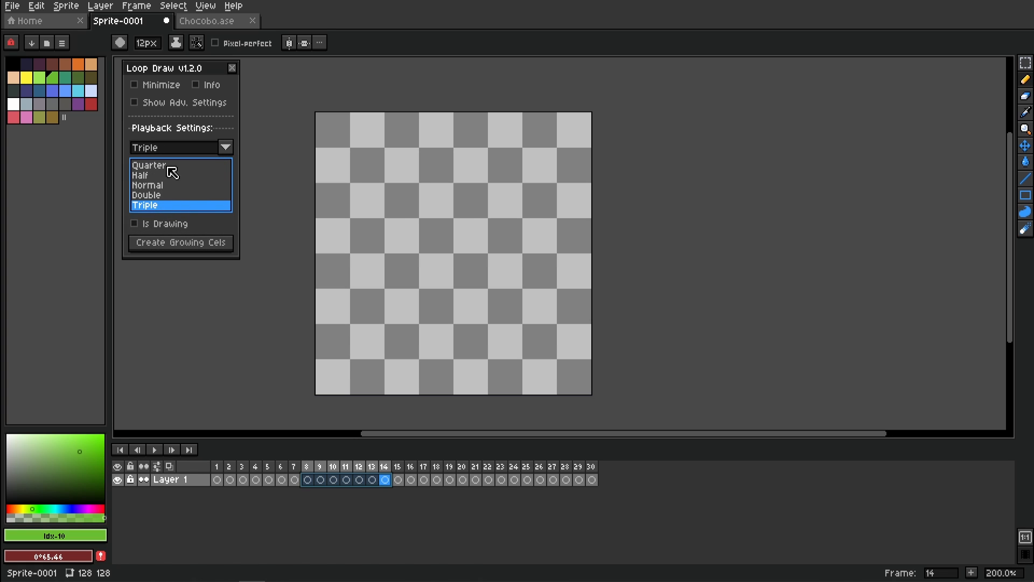
left_click(193, 208)
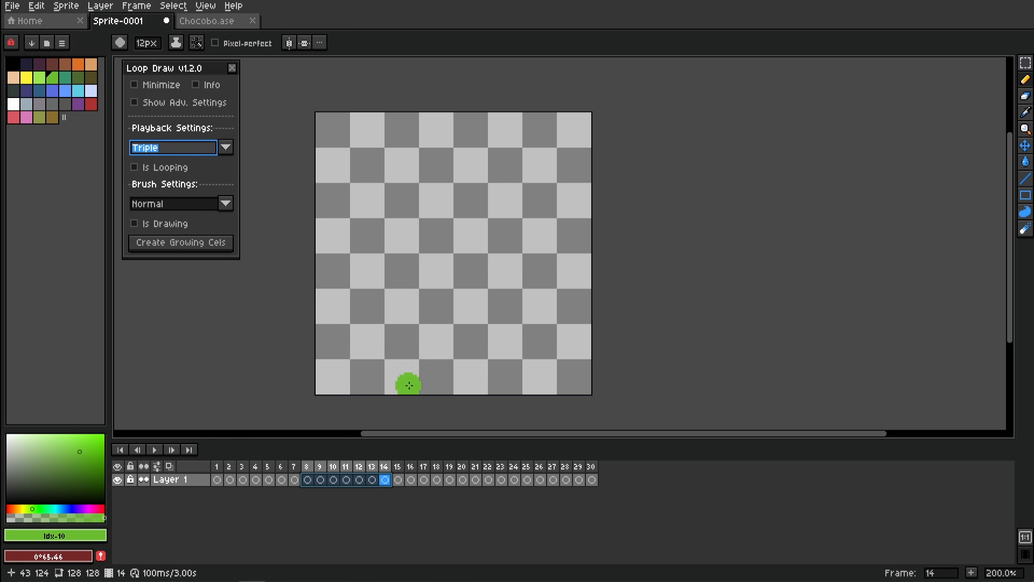
Step: Paint green circles across Layer 1's frames during Triple-speed looping, stop it, and clear the cels of frames 2 to 30
left_click(215, 240)
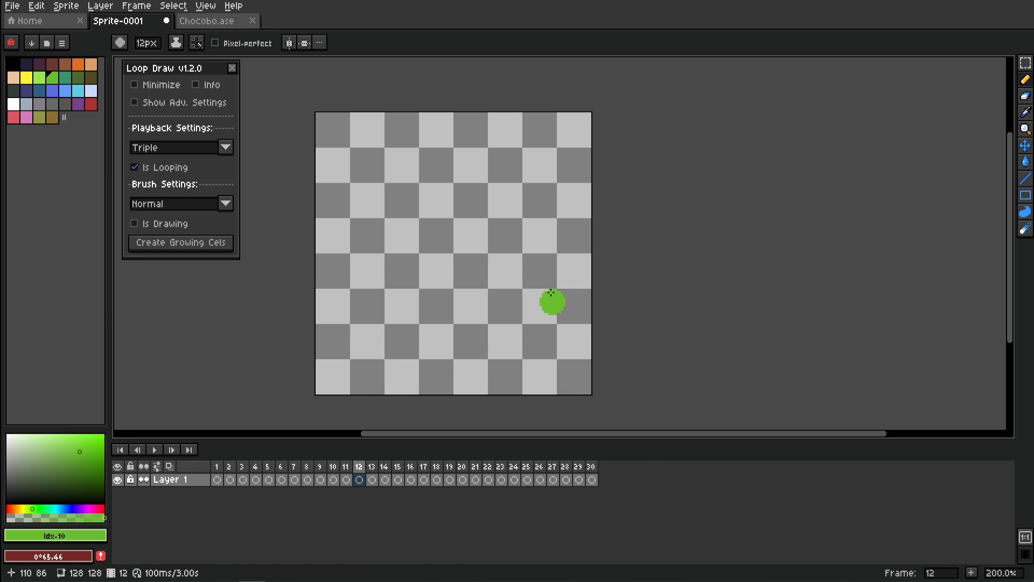
mouse_move(531, 253)
left_mouse_down()
mouse_move(377, 291)
mouse_move(248, 242)
left_mouse_up()
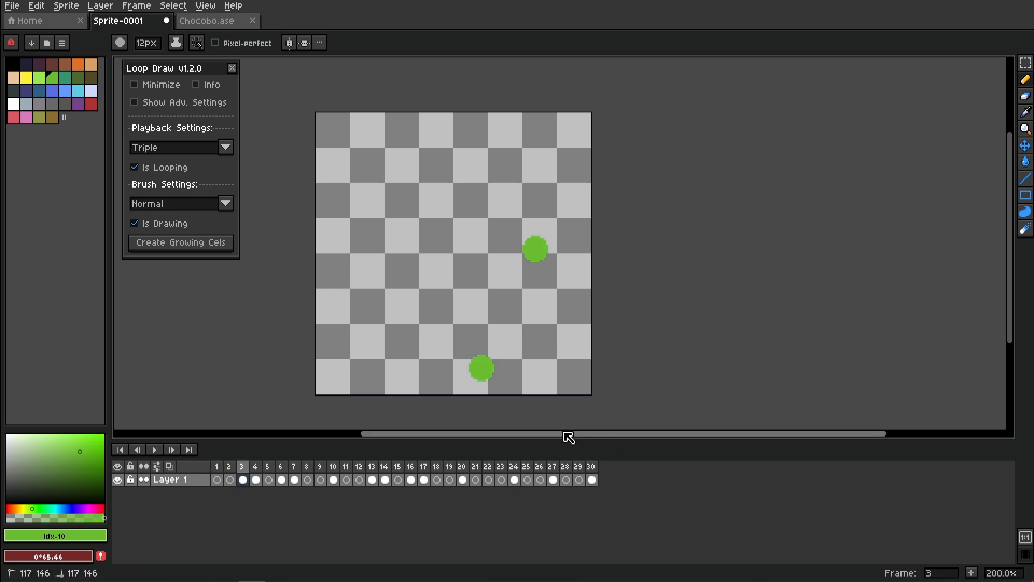
left_click(176, 227)
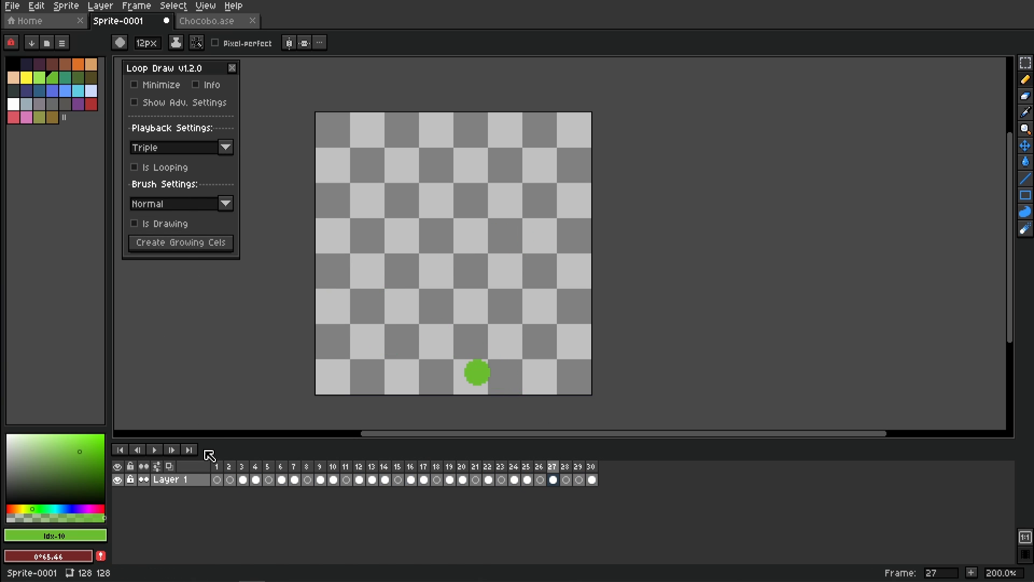
left_click_drag(230, 479, 591, 480)
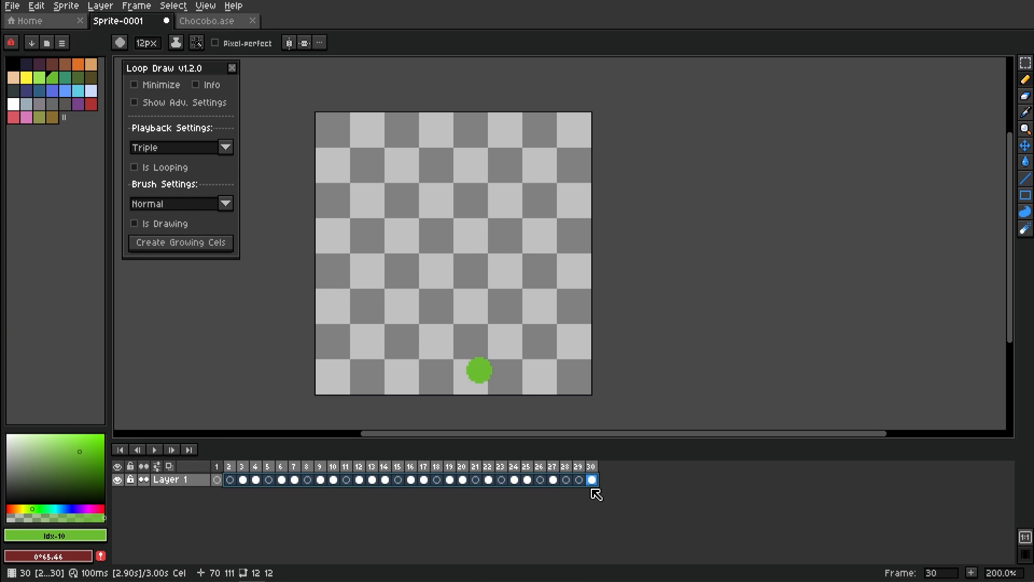
key("Delete")
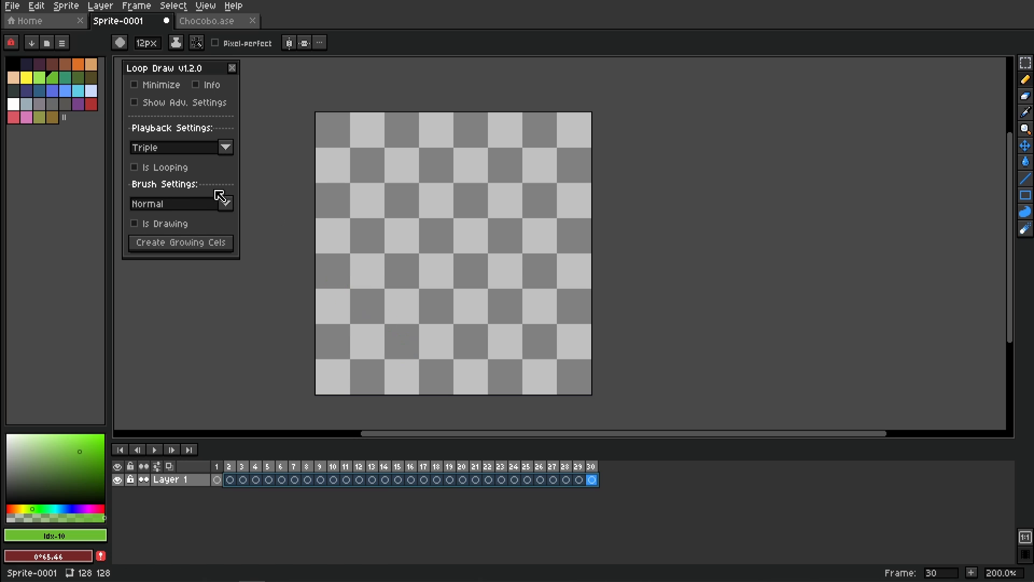
Step: Set the brush speed to Fastest and select frame 1 of Layer 1
left_click(222, 209)
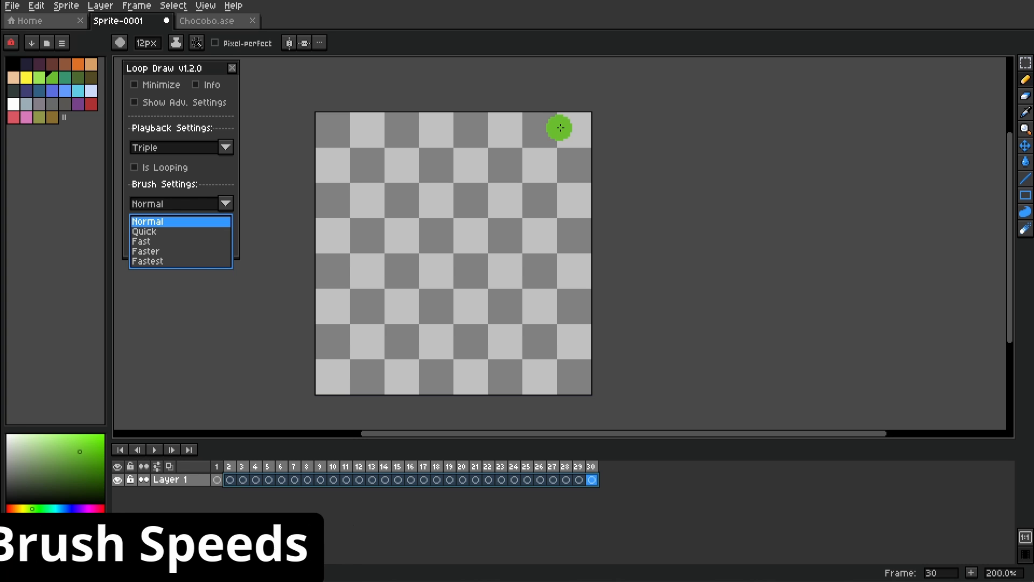
left_click(163, 261)
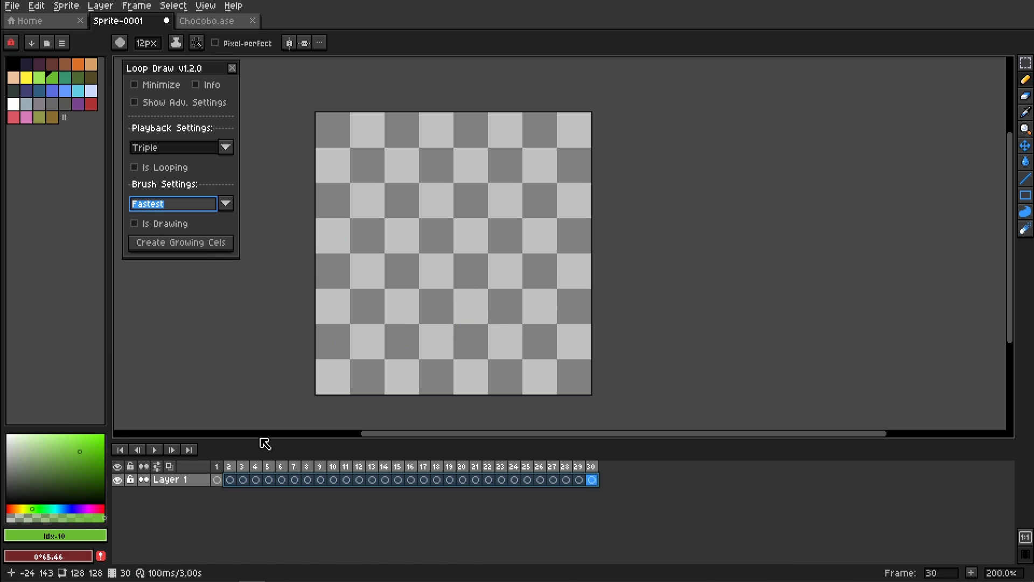
left_click(218, 480)
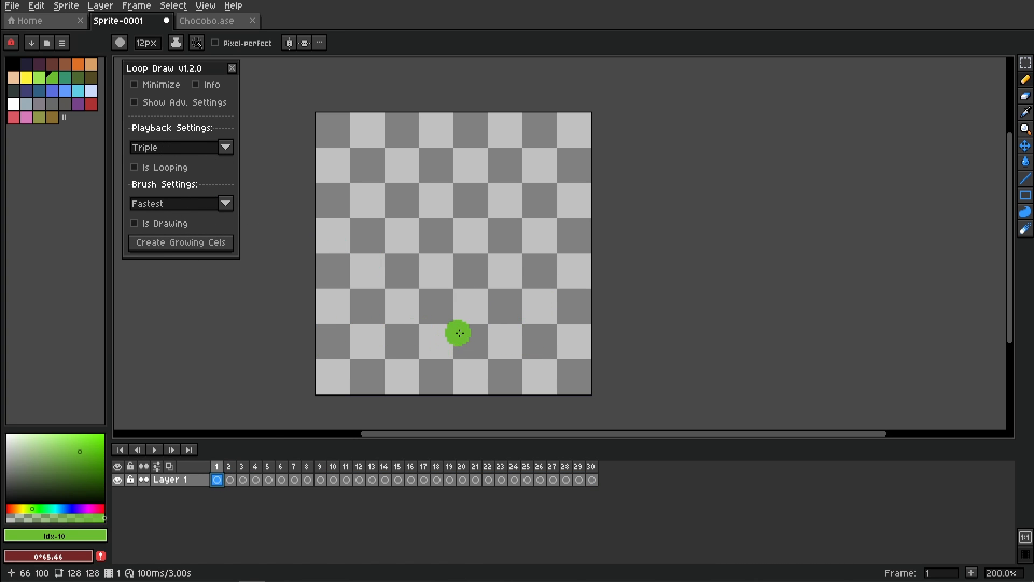
Step: Paint green streaks onto Layer 1's frames with the Fastest brush speed during Triple-speed looping, and set the playback speed to Normal
key("Return")
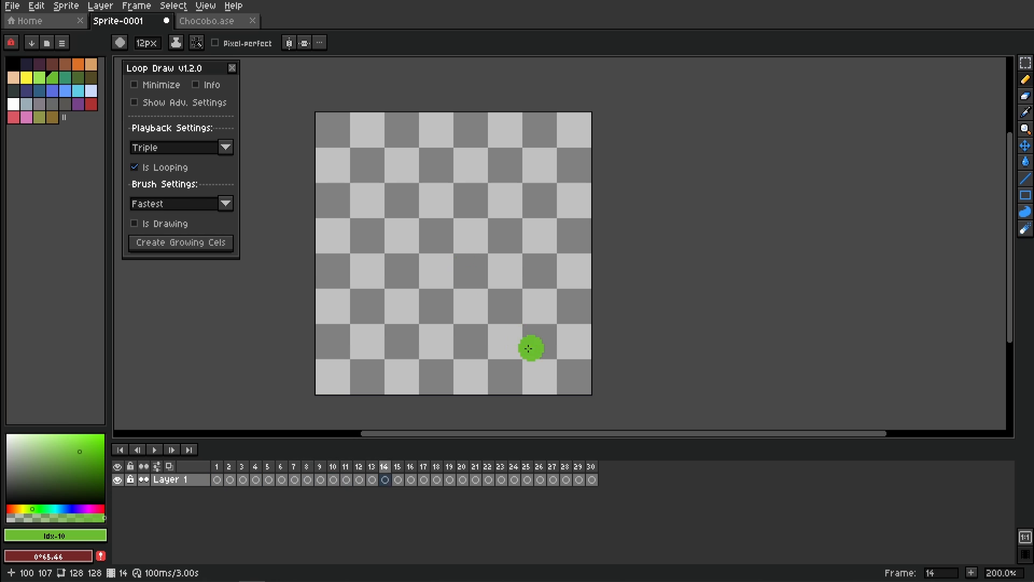
mouse_move(556, 202)
left_mouse_down()
mouse_move(419, 264)
mouse_move(287, 228)
left_mouse_up()
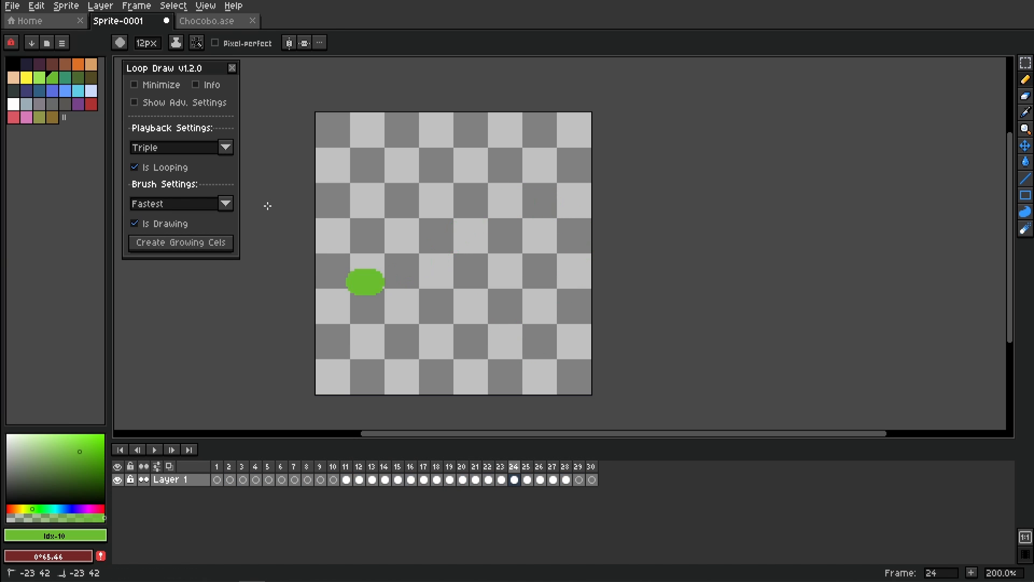
left_click(227, 150)
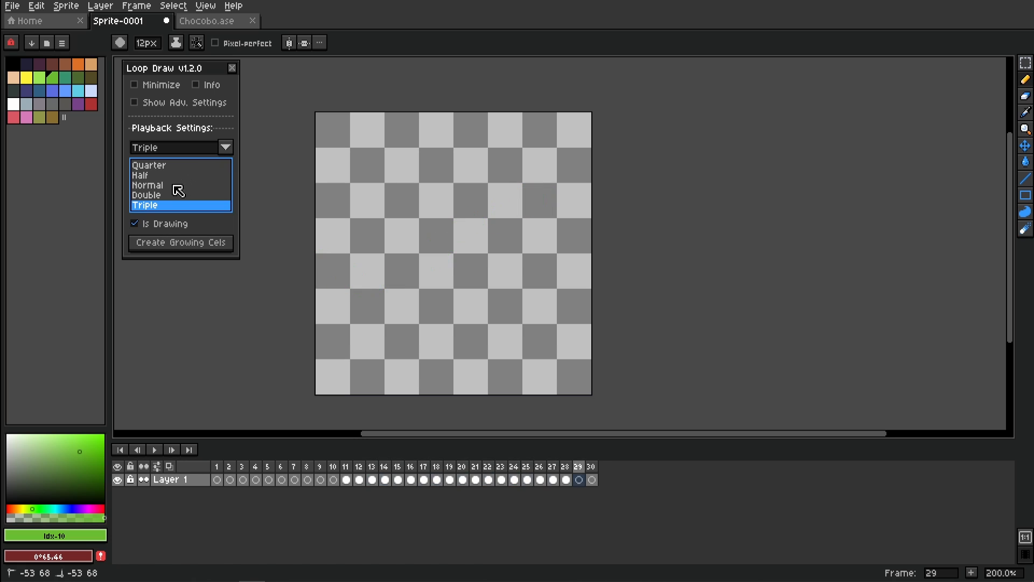
left_click(208, 186)
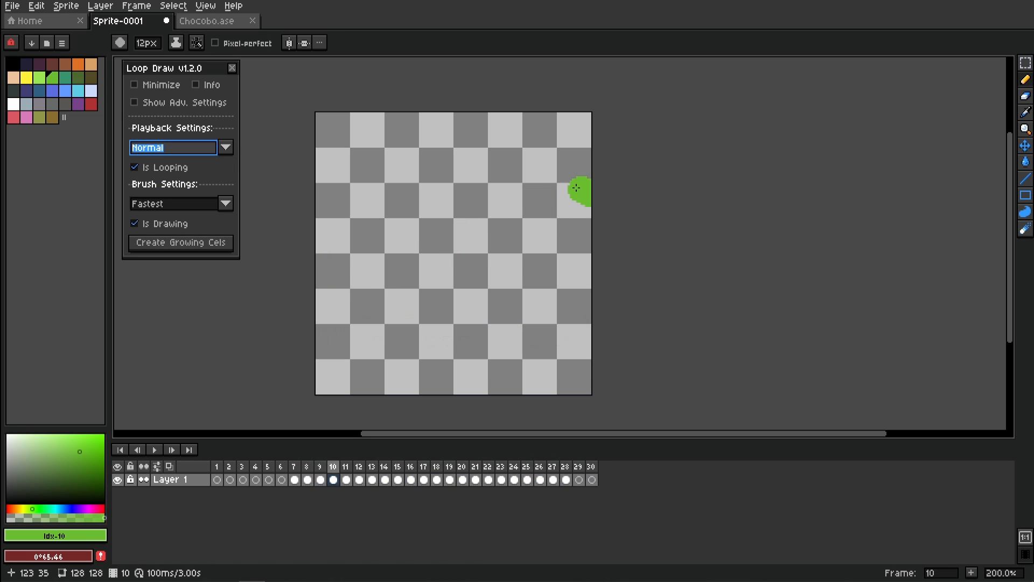
Step: Stop drawing and looping, and clear the cels of frames 7 to 28 on Layer 1
left_click(173, 242)
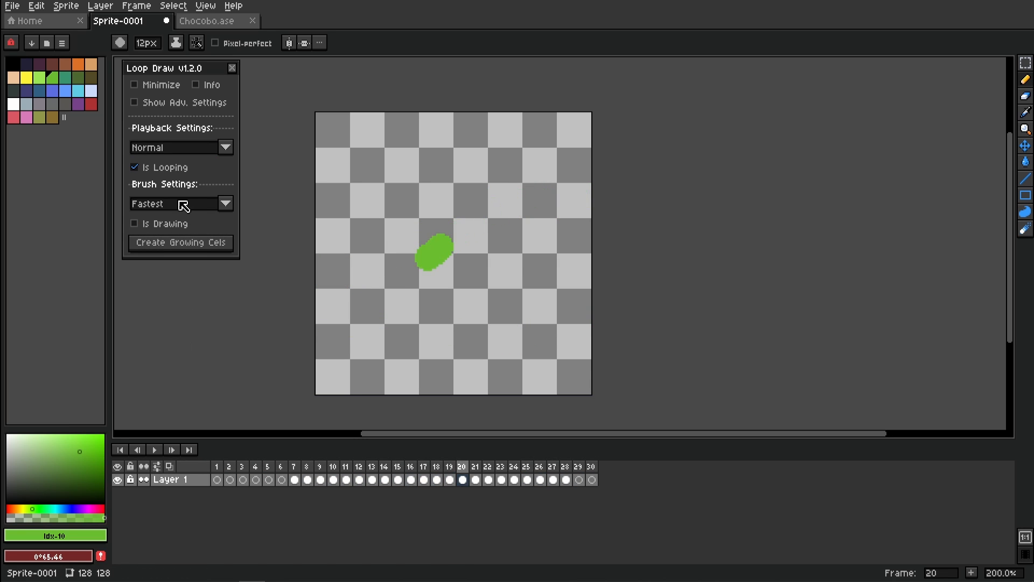
left_click(161, 169)
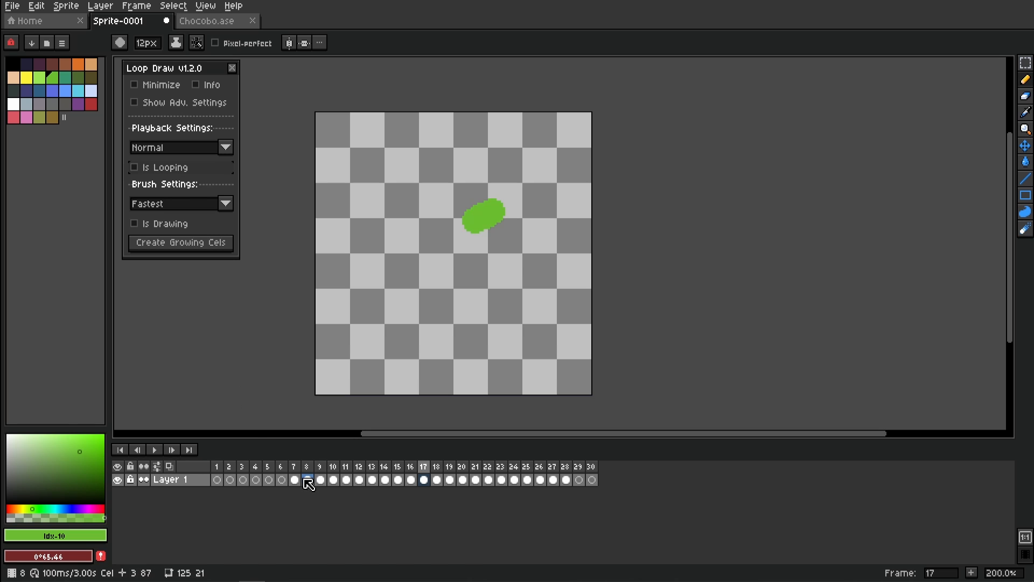
left_click_drag(299, 480, 565, 480)
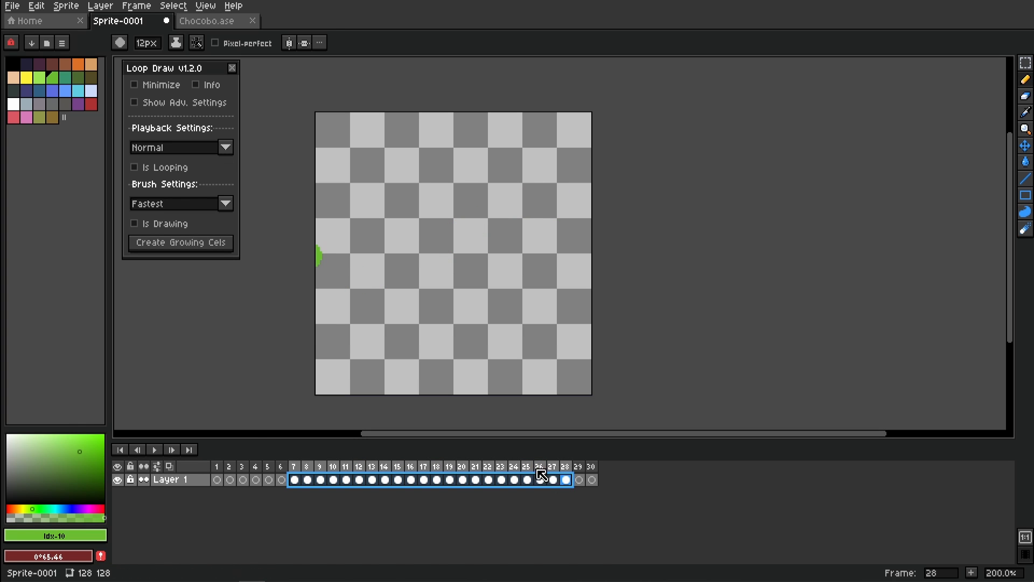
key("Delete")
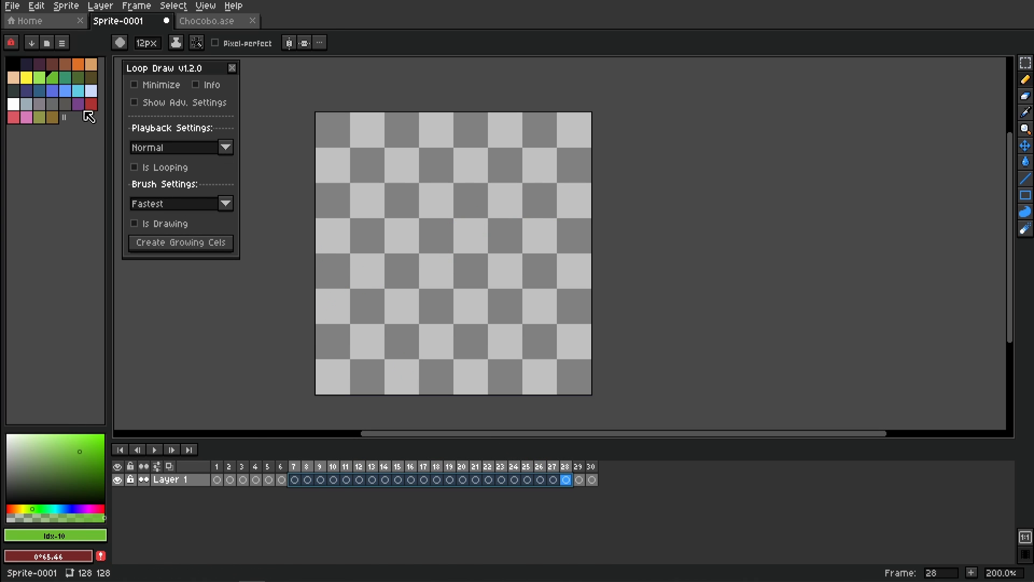
Step: Paint red (Idx-28) streaks onto all 30 frames of Layer 1 during Normal-speed looping with the Fastest brush speed, and stop the loop
left_click(13, 117)
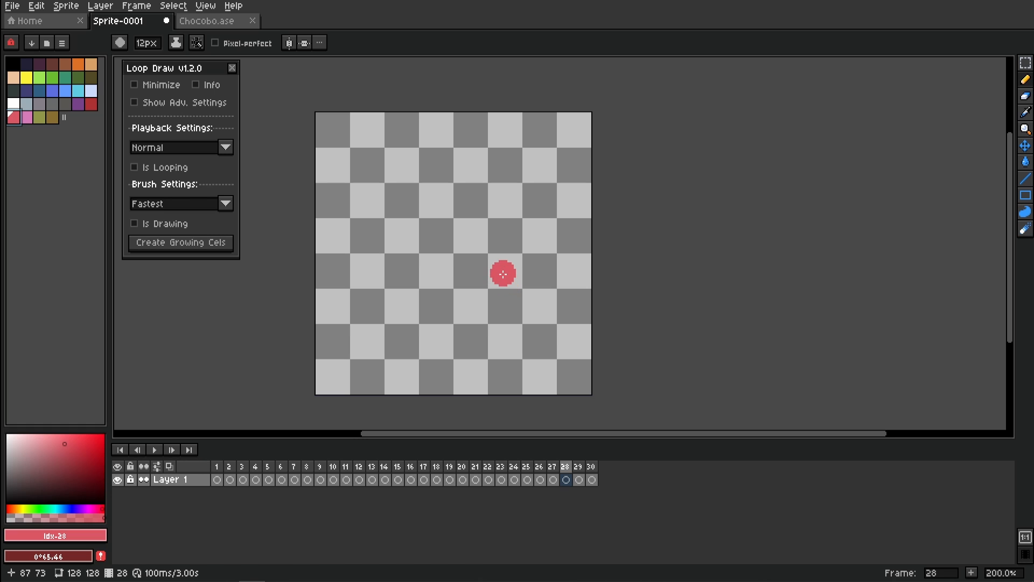
left_click(375, 218)
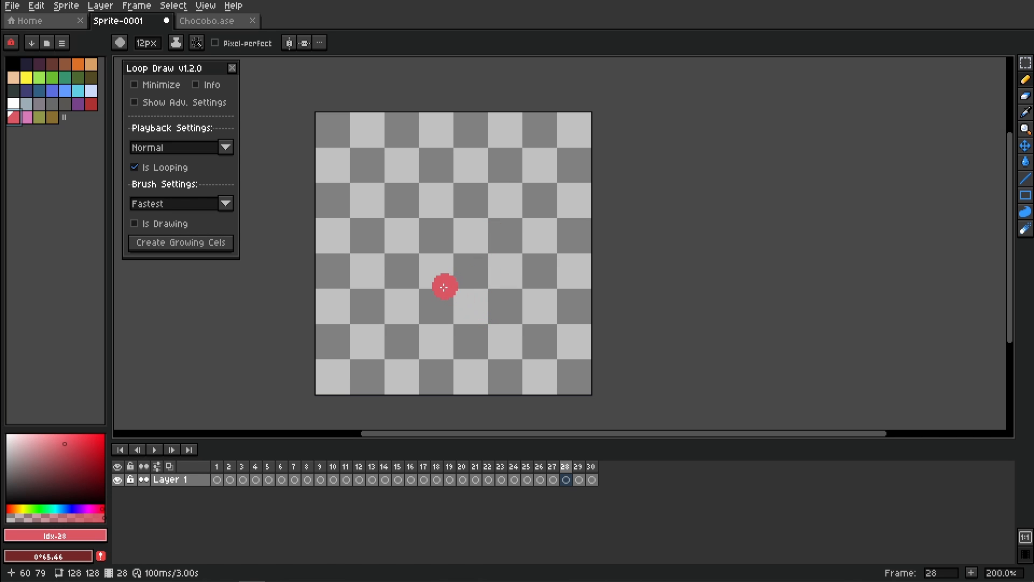
key("Return")
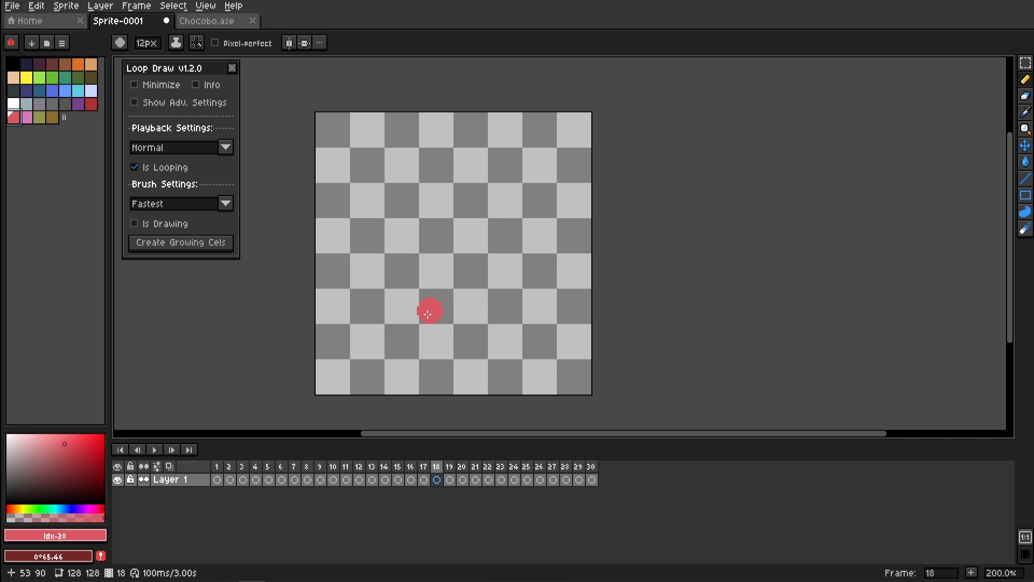
key("d")
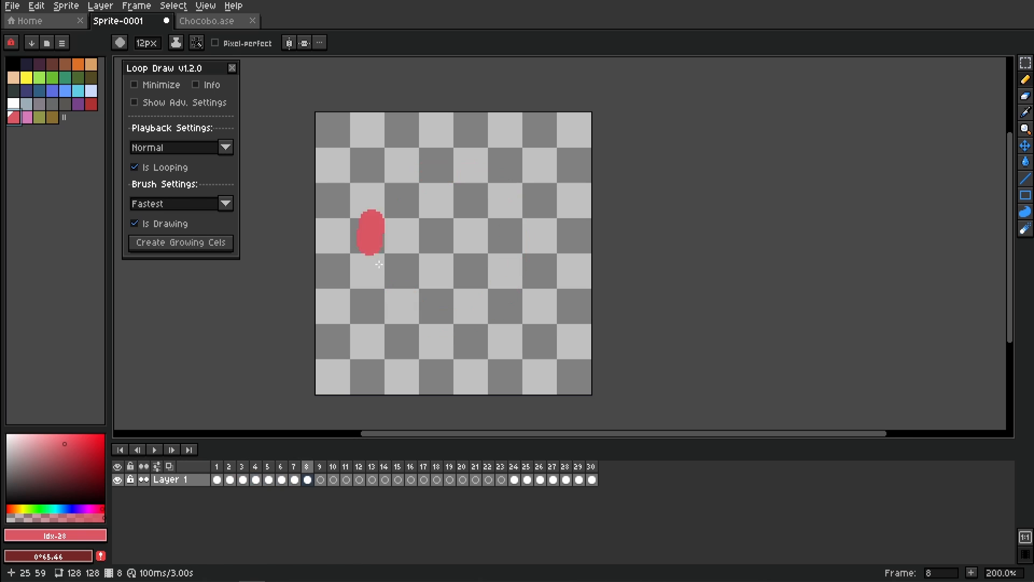
key("d")
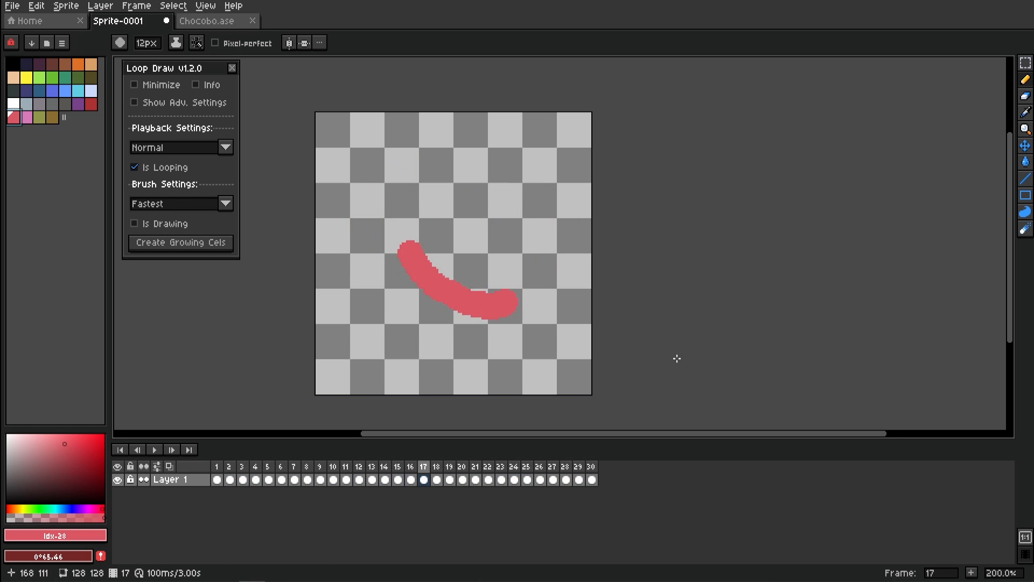
left_click(167, 175)
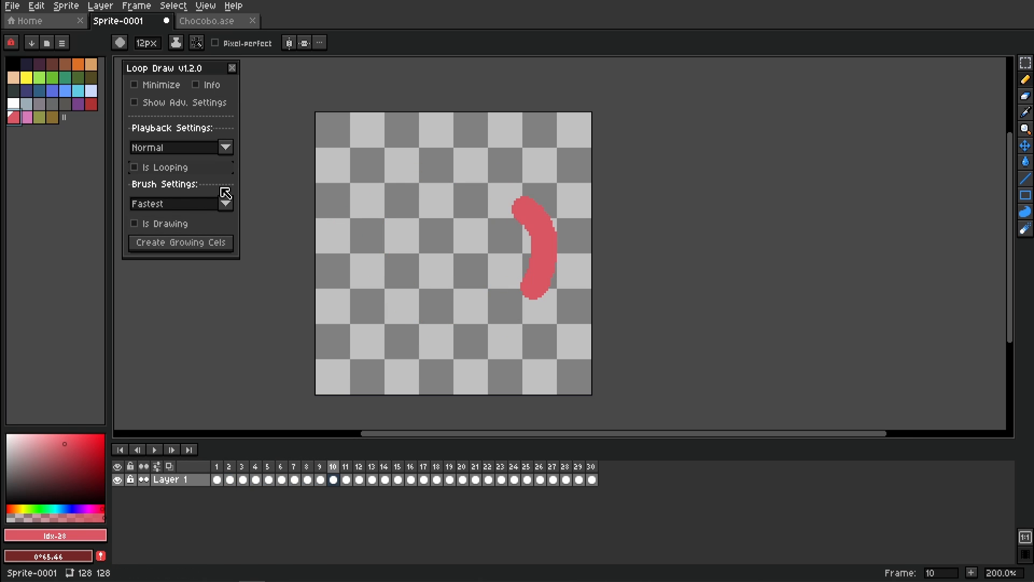
Step: Set the playback speed to Quarter and clear the cels of frames 1 to 30 on Layer 1
left_click(226, 205)
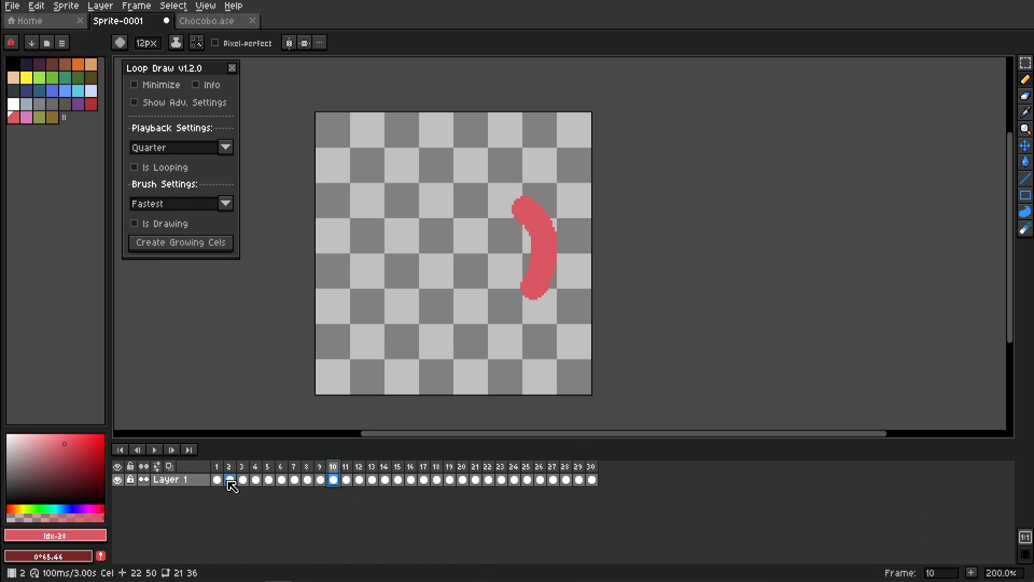
left_click_drag(222, 482, 624, 492)
key("Delete")
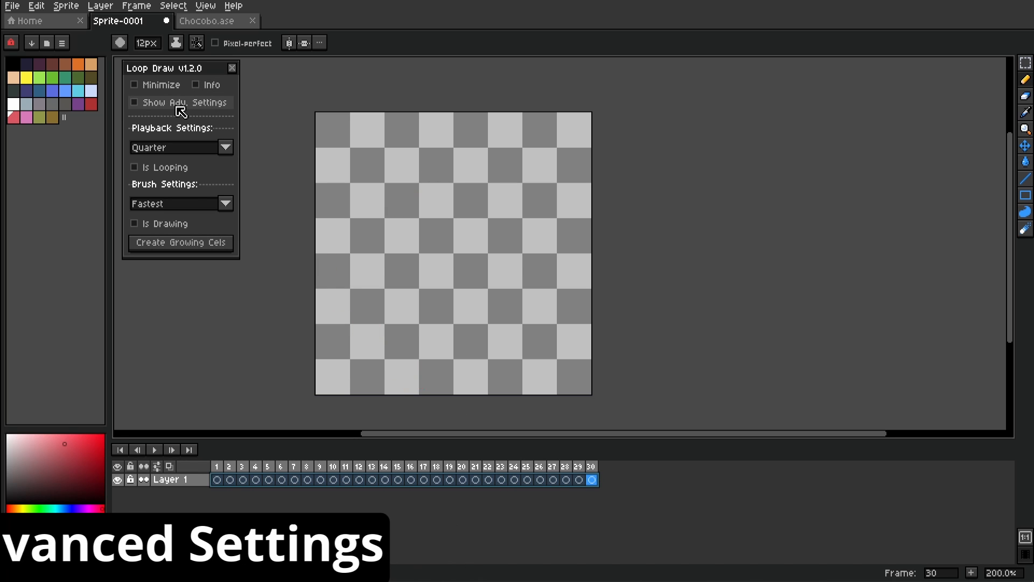
Step: Set both the playback speed and the brush speed to Normal
left_click(226, 150)
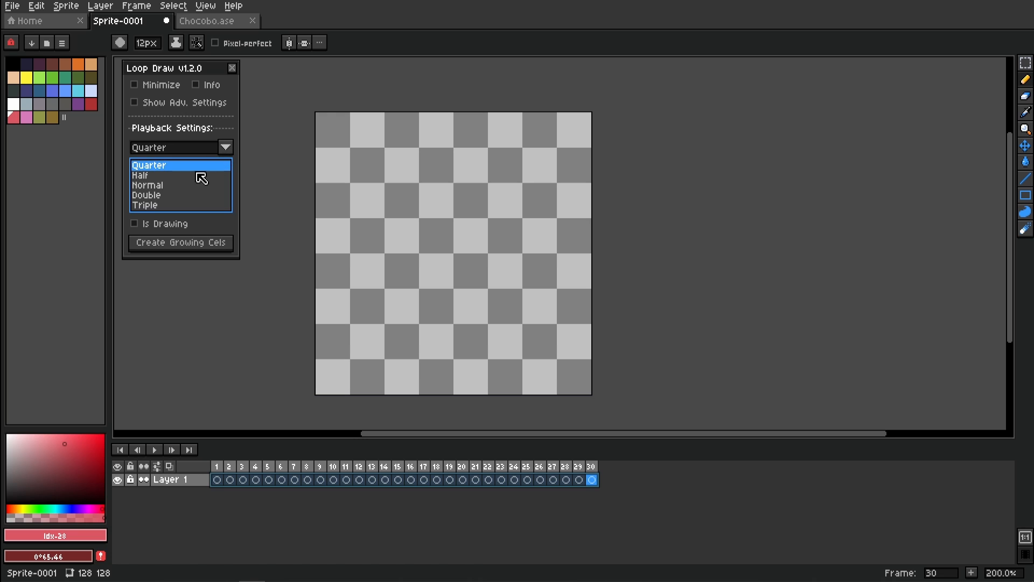
left_click(156, 185)
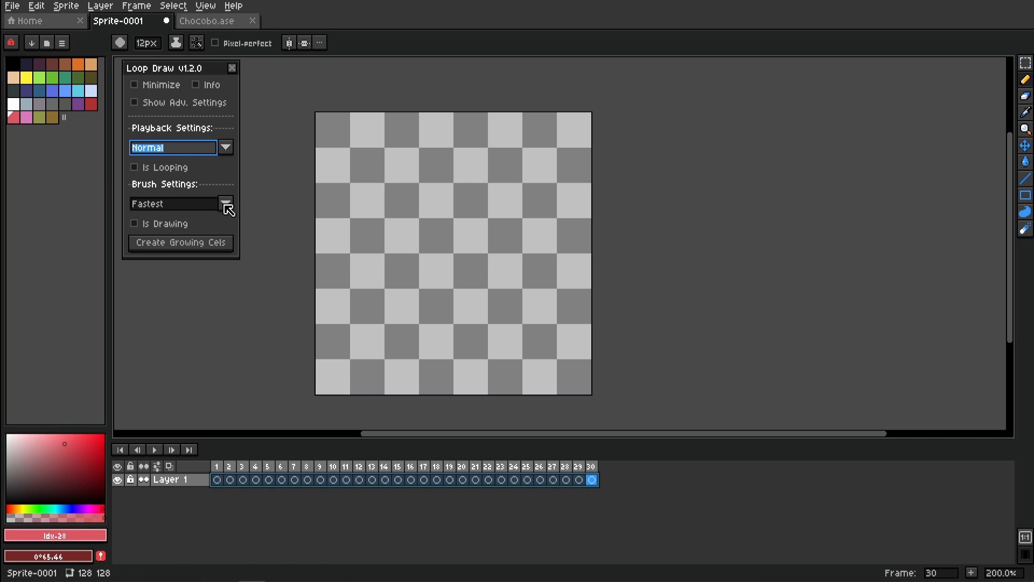
left_click(227, 204)
left_click(164, 220)
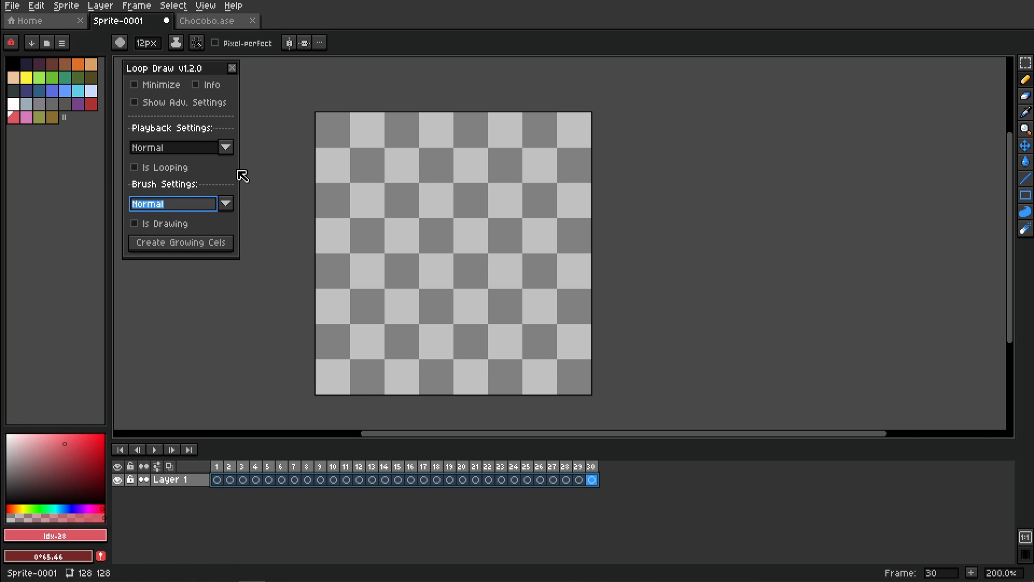
Step: Open Loop Draw's help information and view the Looping Tag, Stop At End and Append Last Frame topics
left_click(203, 103)
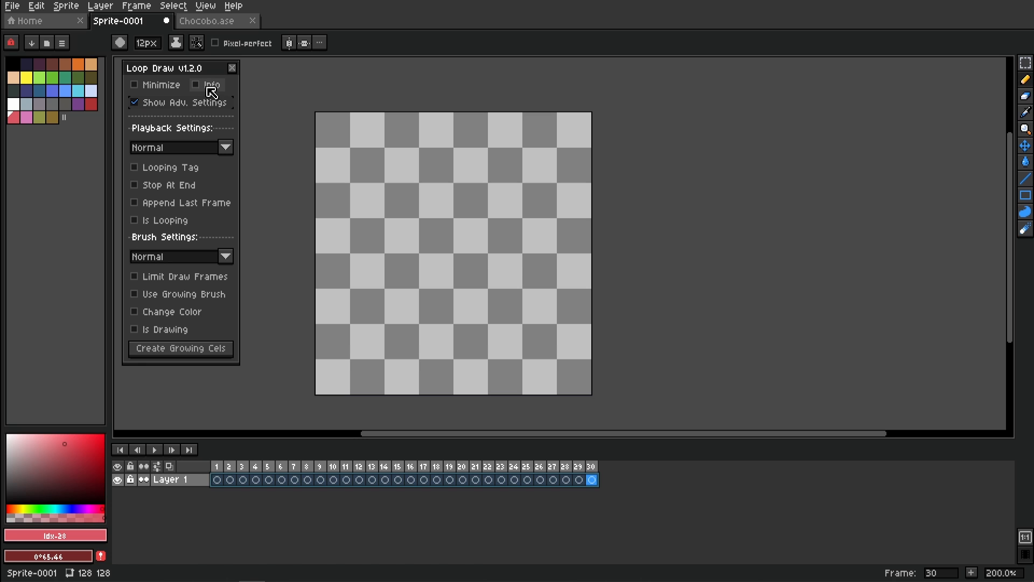
left_click(203, 102)
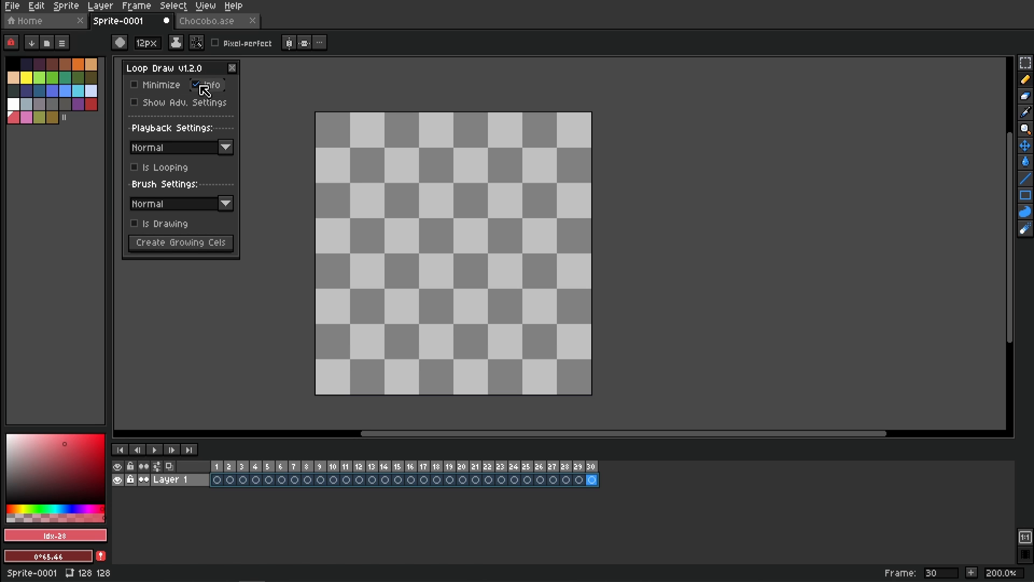
left_click(205, 89)
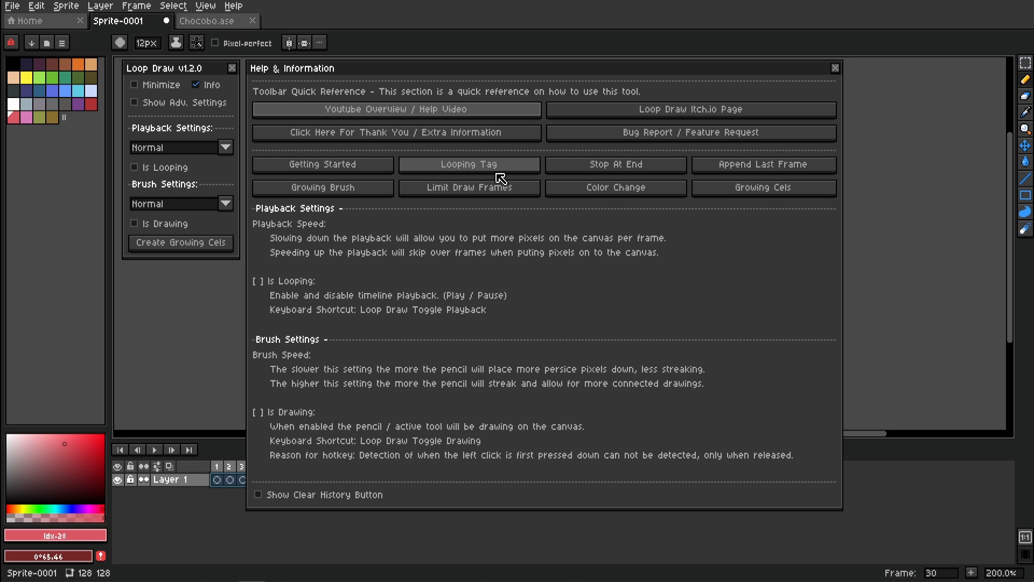
left_click(505, 172)
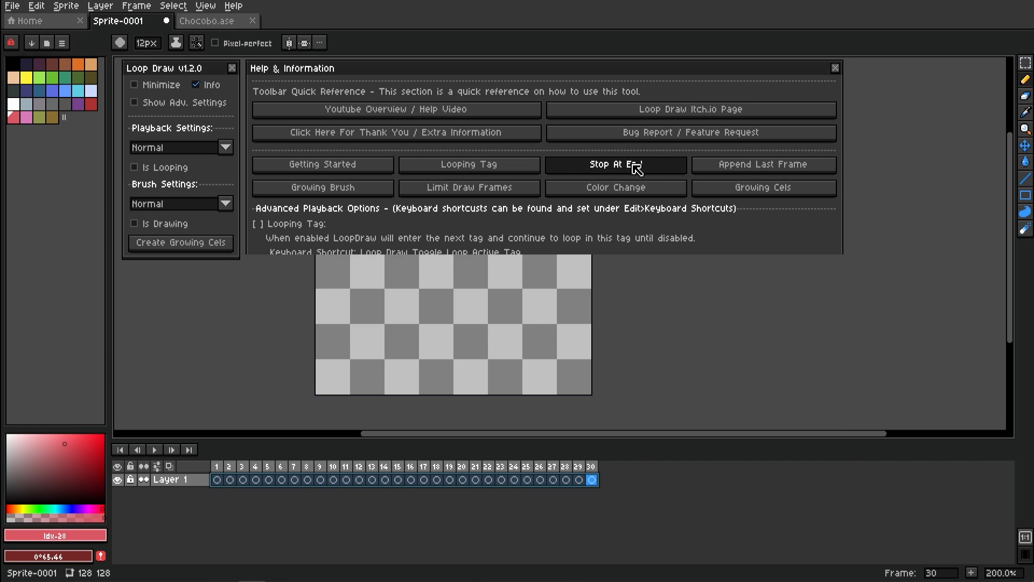
left_click(628, 164)
left_click(738, 166)
Step: Show the advanced settings, and view the Growing Brush, Limit Draw Frames, Color Change and Growing Cels help topics before closing the help
left_click(218, 103)
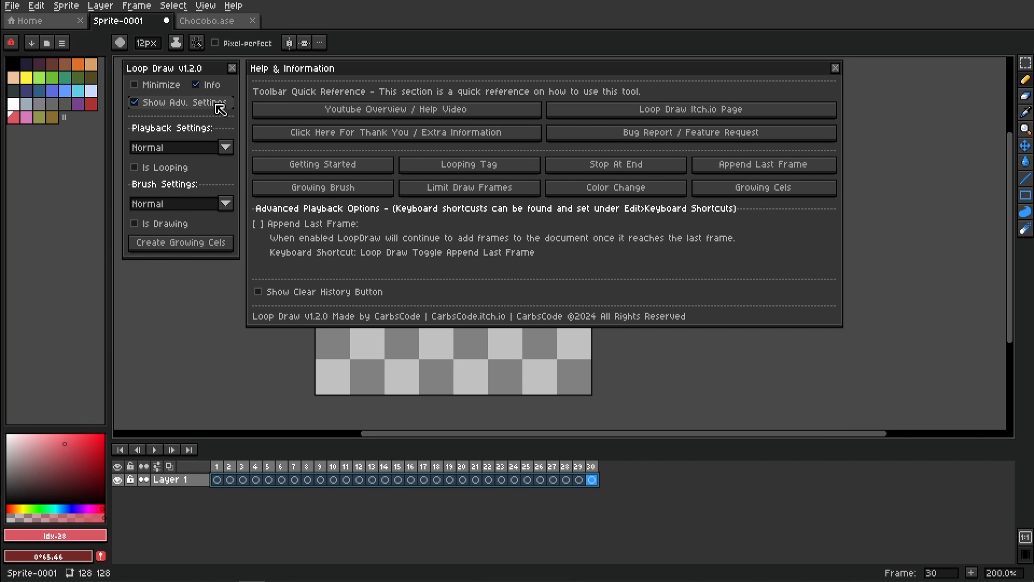
left_click(356, 189)
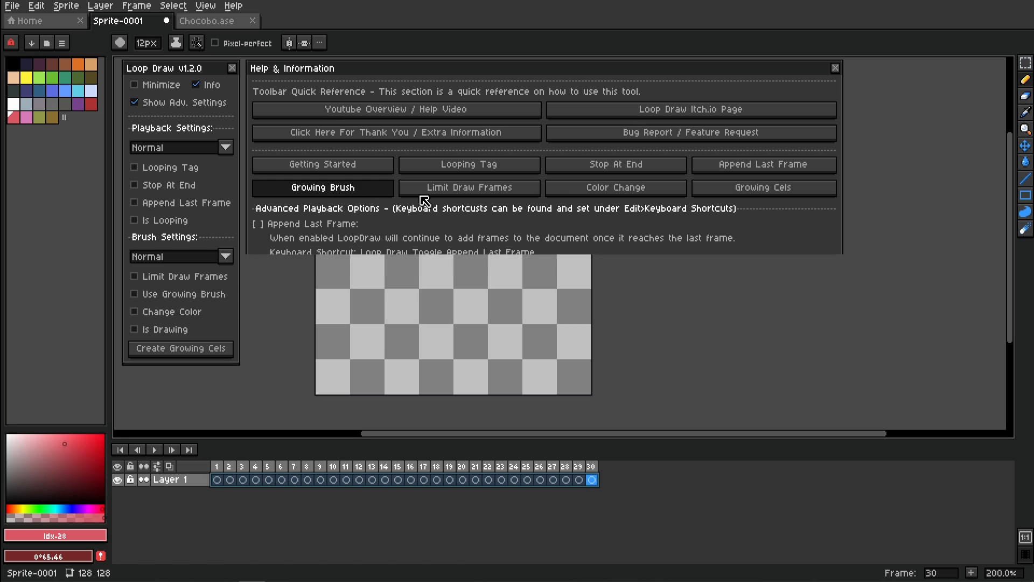
left_click(470, 194)
left_click(597, 189)
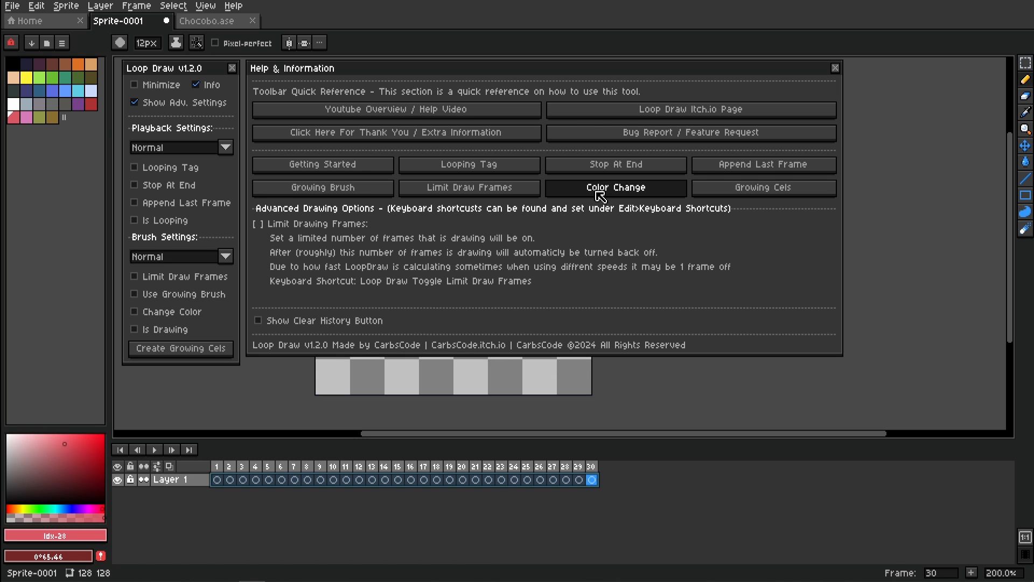
left_click(760, 189)
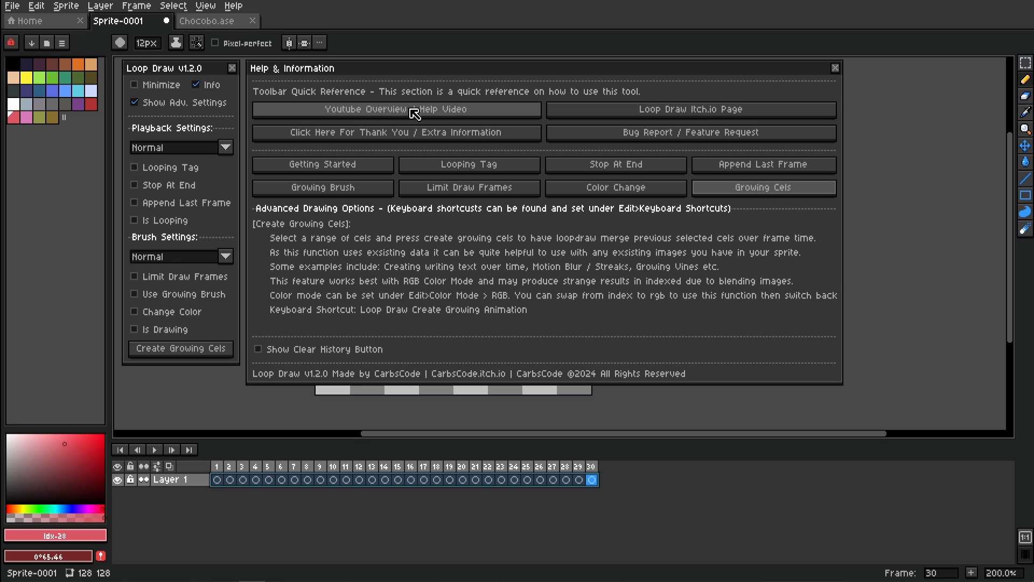
left_click(732, 113)
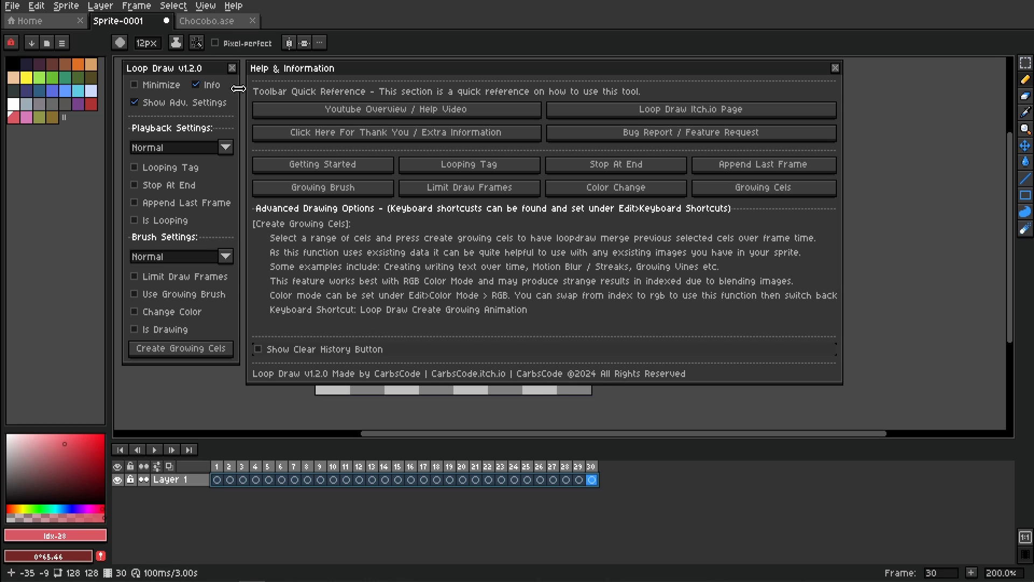
left_click(196, 85)
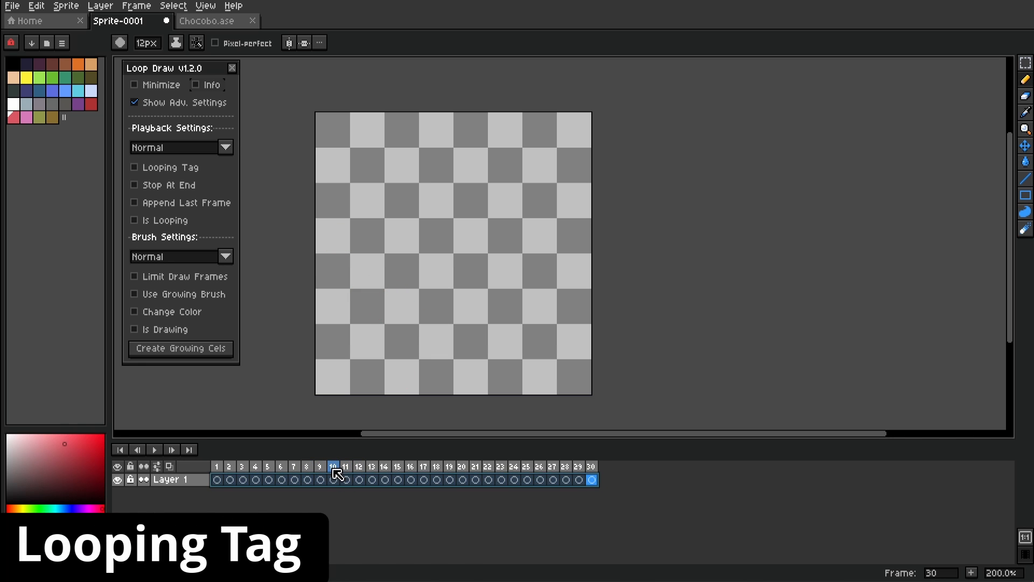
Step: Create a new tag with default properties spanning frames 10 to 19
left_click_drag(337, 476, 455, 475)
right_click(454, 473)
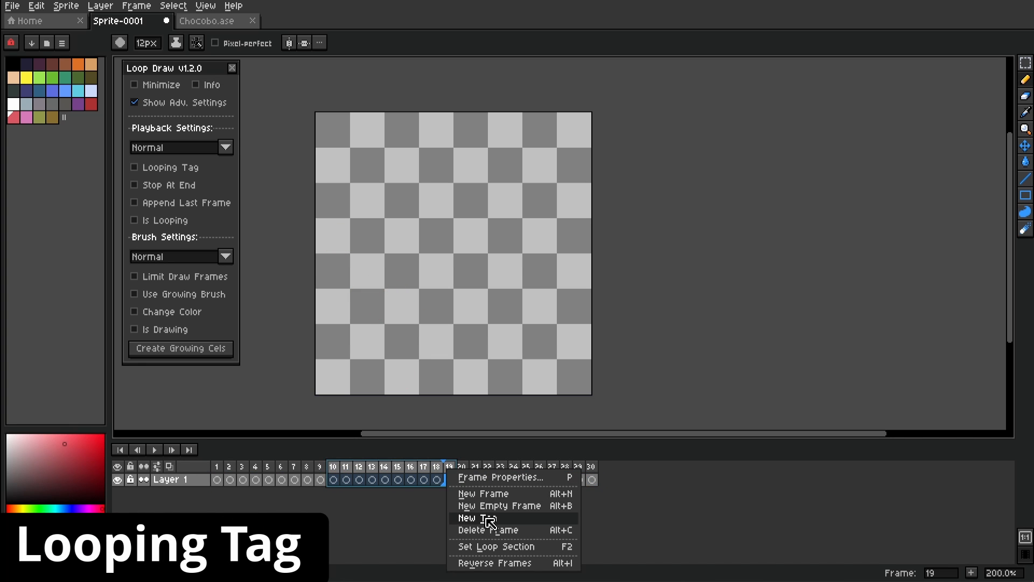
left_click(488, 519)
left_click(495, 353)
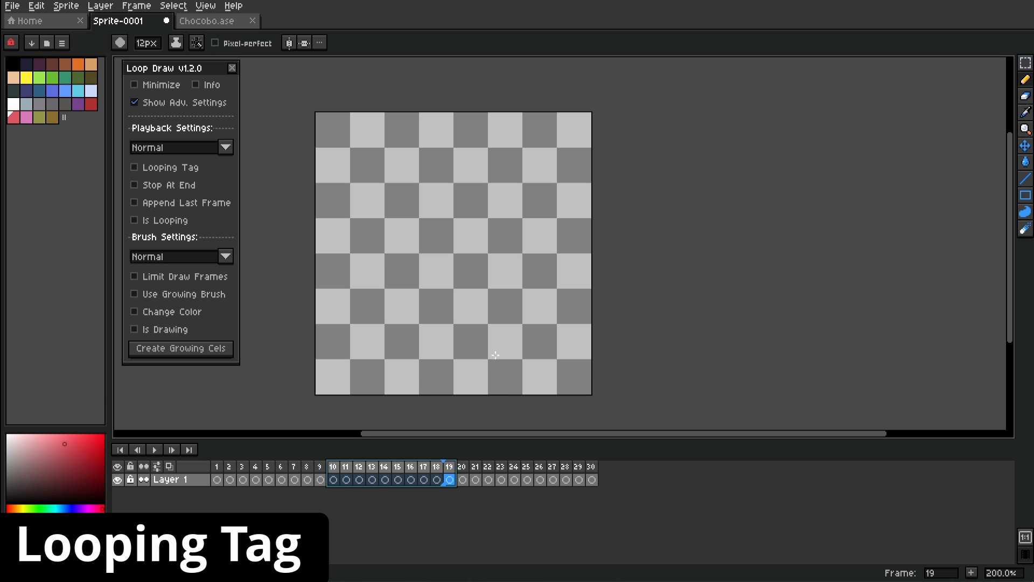
Step: Enable Looping Tag and start the loop playback from frame 6 of Layer 1
left_click(281, 480)
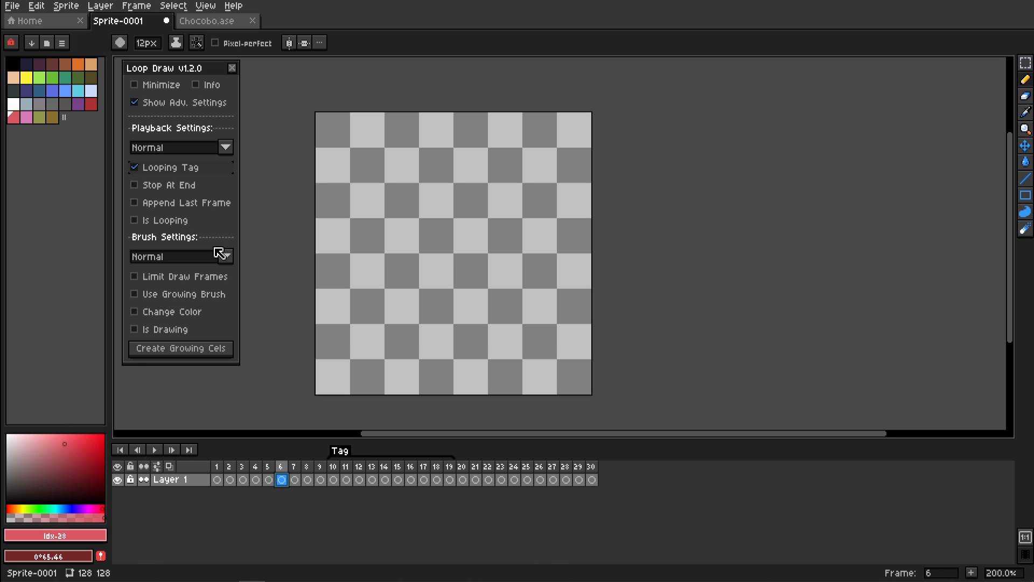
key("Return")
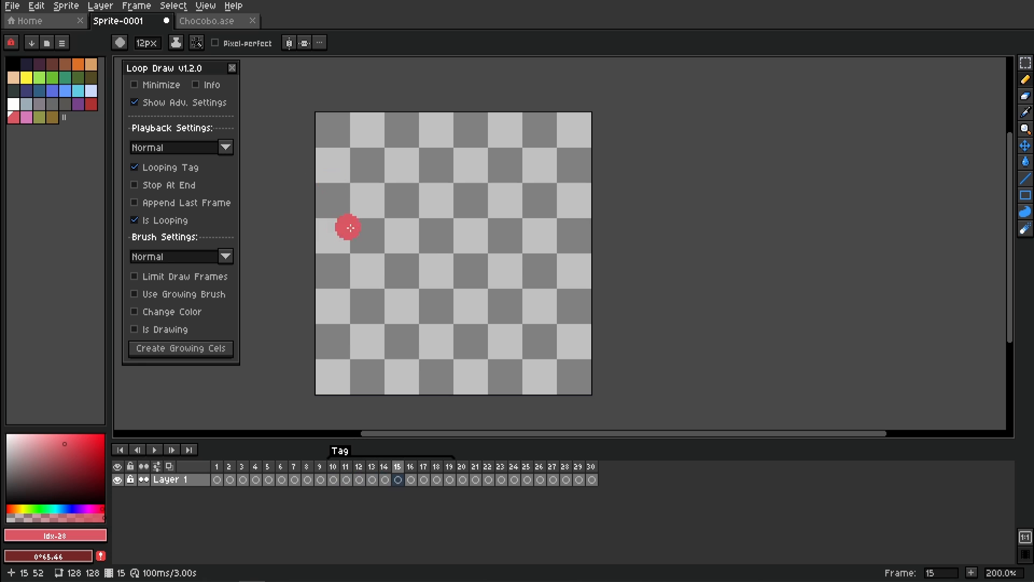
Step: Set the pencil brush size to 29 px and the foreground colour to light green (Idx-9)
key("v")
key("b")
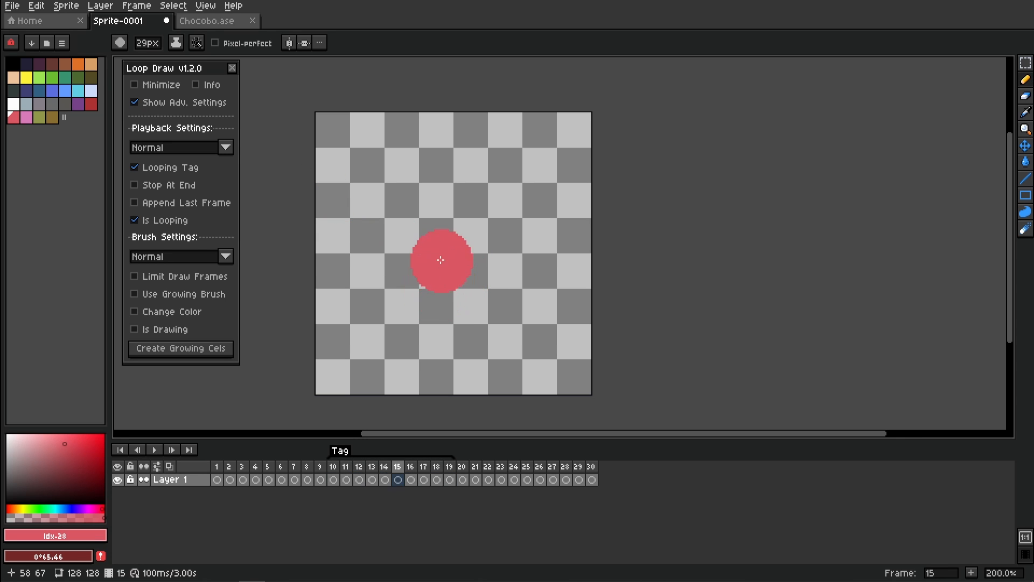
left_click(39, 77)
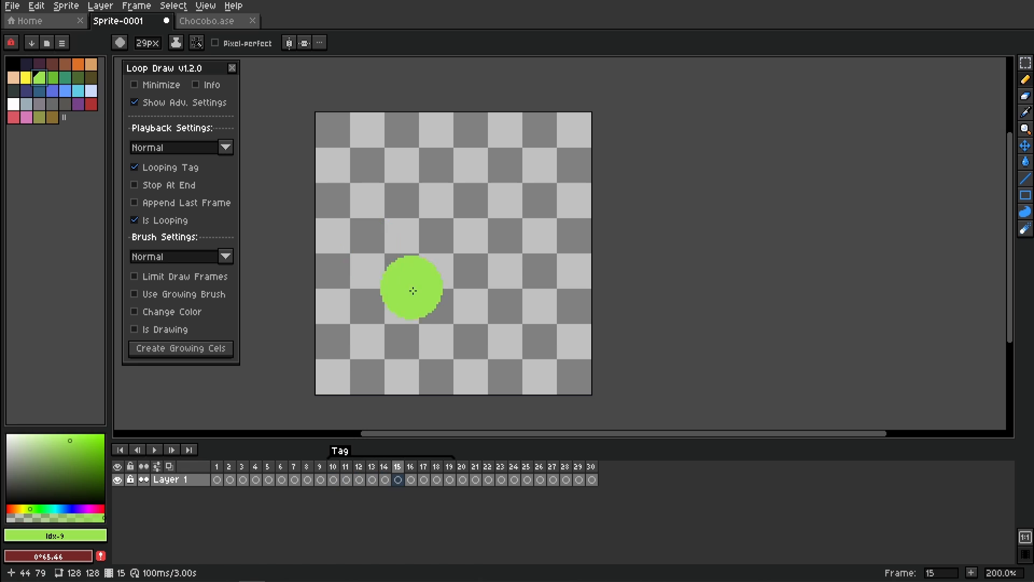
Step: Paint light green across looping frames 10 to 19, toggle Looping Tag on and off to compare playback, and stop the loop
mouse_move(468, 284)
left_mouse_down()
mouse_move(485, 262)
mouse_move(443, 247)
mouse_move(442, 274)
mouse_move(473, 263)
mouse_move(450, 243)
mouse_move(424, 256)
mouse_move(460, 272)
mouse_move(454, 248)
mouse_move(440, 276)
mouse_move(468, 277)
mouse_move(463, 254)
mouse_move(436, 277)
mouse_move(467, 280)
mouse_move(464, 251)
mouse_move(440, 284)
mouse_move(476, 272)
mouse_move(449, 248)
mouse_move(440, 293)
mouse_move(461, 253)
mouse_move(427, 277)
mouse_move(464, 261)
mouse_move(456, 244)
mouse_move(431, 295)
left_mouse_up()
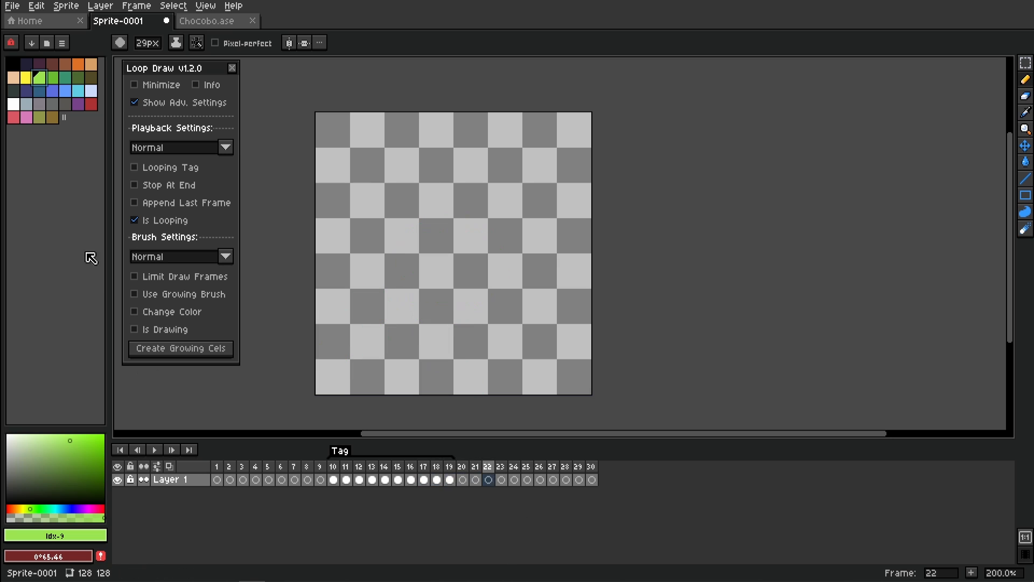
left_click(196, 171)
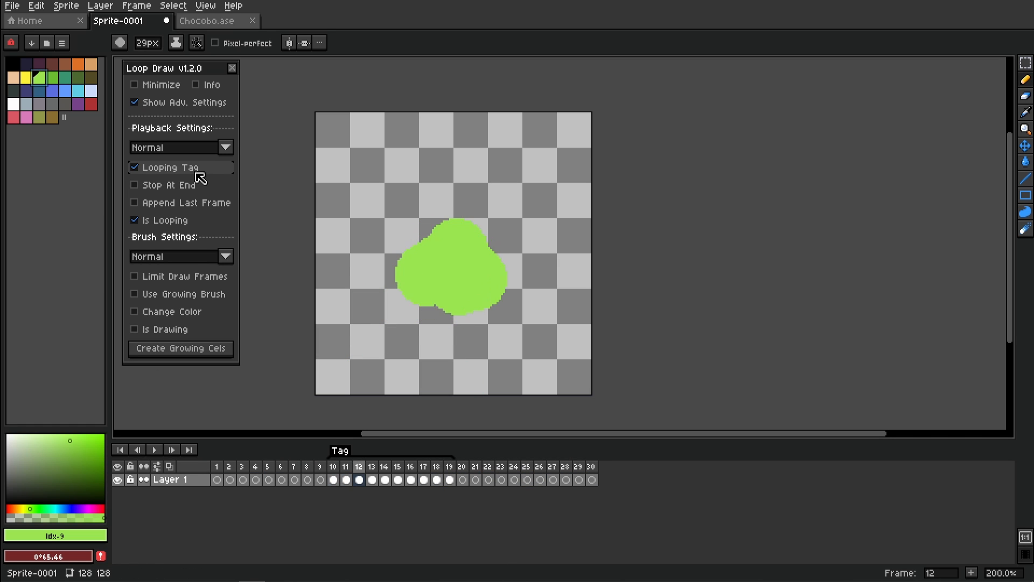
left_click(199, 178)
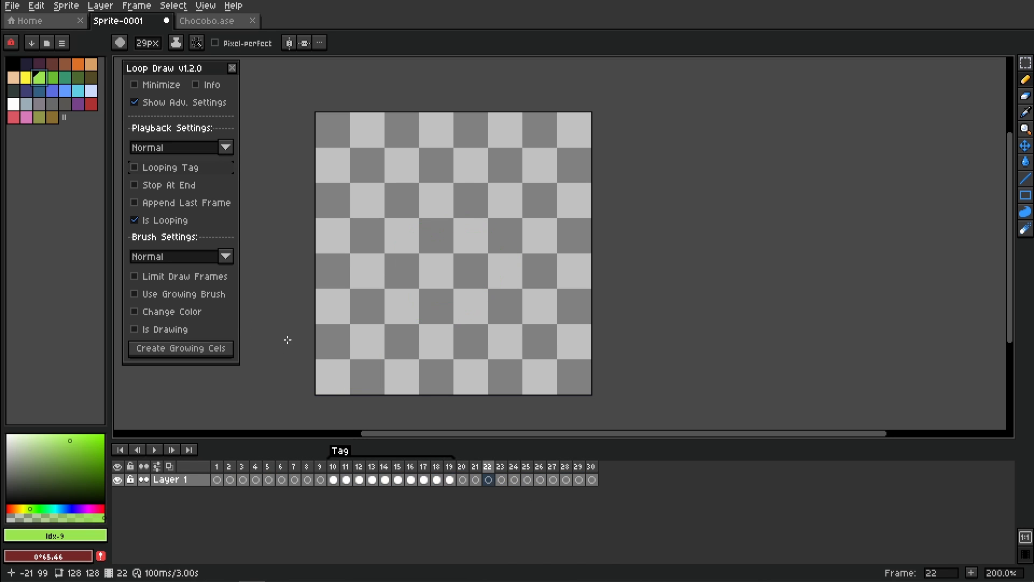
left_click(196, 220)
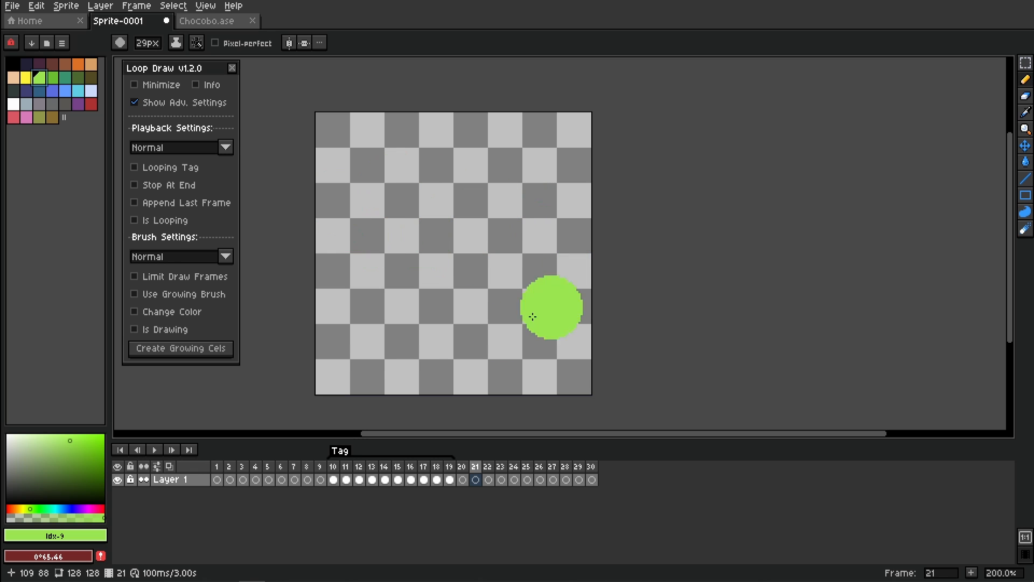
Step: Restart the loop, paint with teal (Idx-11) over the tagged frames 10 to 19 using Looping Tag, and stop the loop
key("Return")
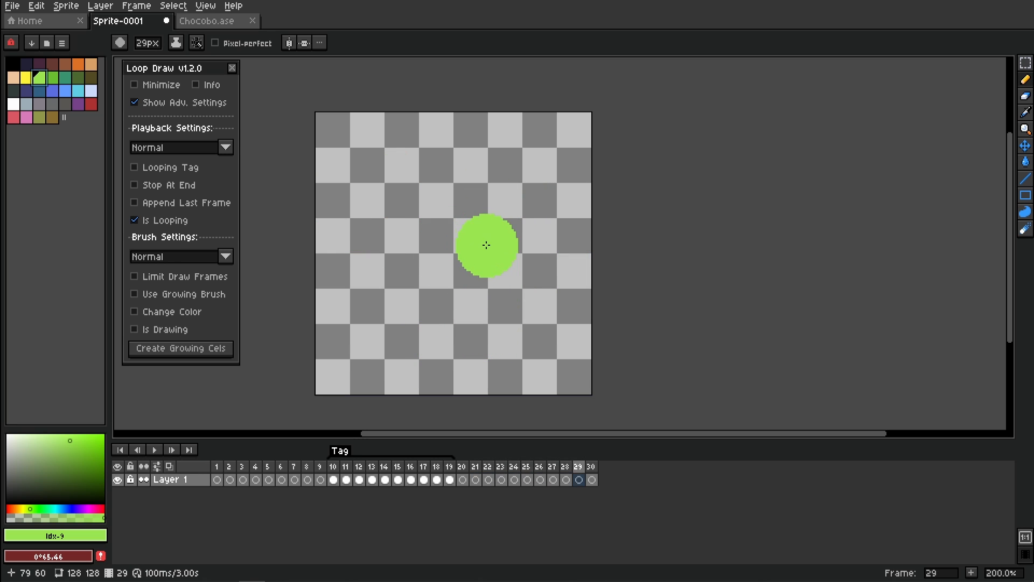
left_click(65, 78)
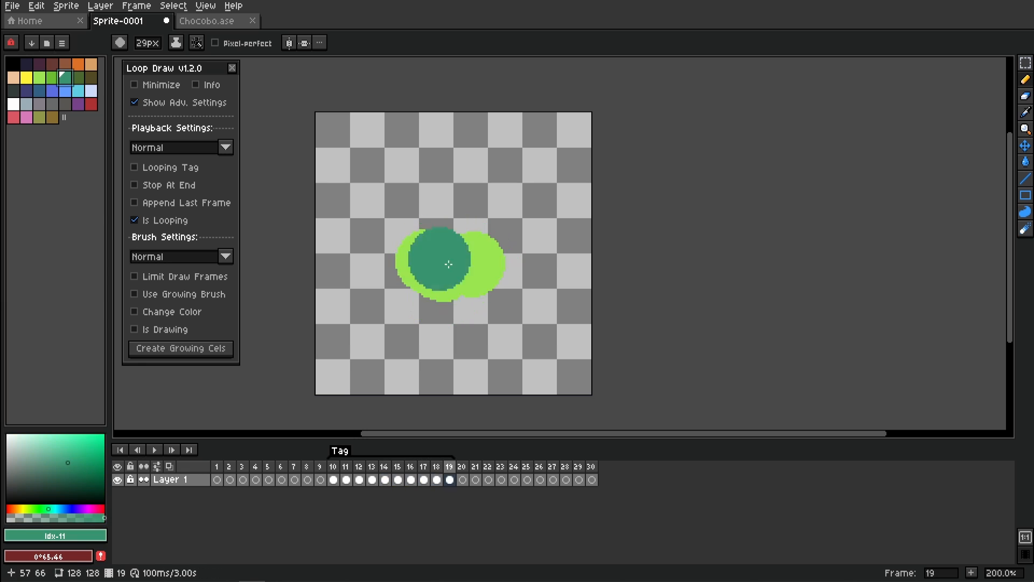
key("shift+Return")
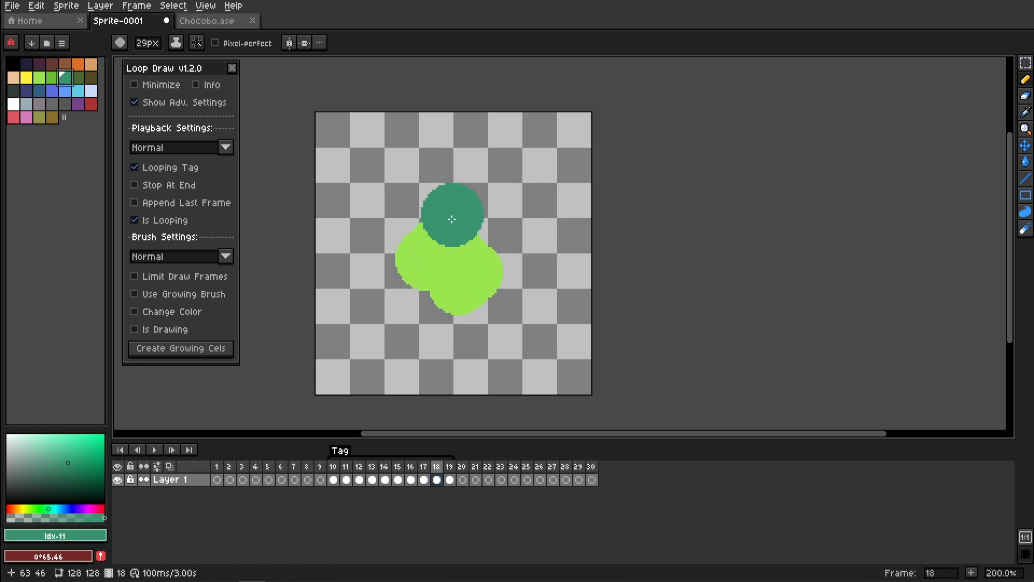
mouse_move(454, 238)
left_mouse_down()
mouse_move(455, 261)
mouse_move(415, 253)
mouse_move(467, 281)
mouse_move(449, 243)
mouse_move(468, 294)
mouse_move(443, 257)
mouse_move(467, 259)
mouse_move(435, 308)
mouse_move(453, 244)
left_mouse_up()
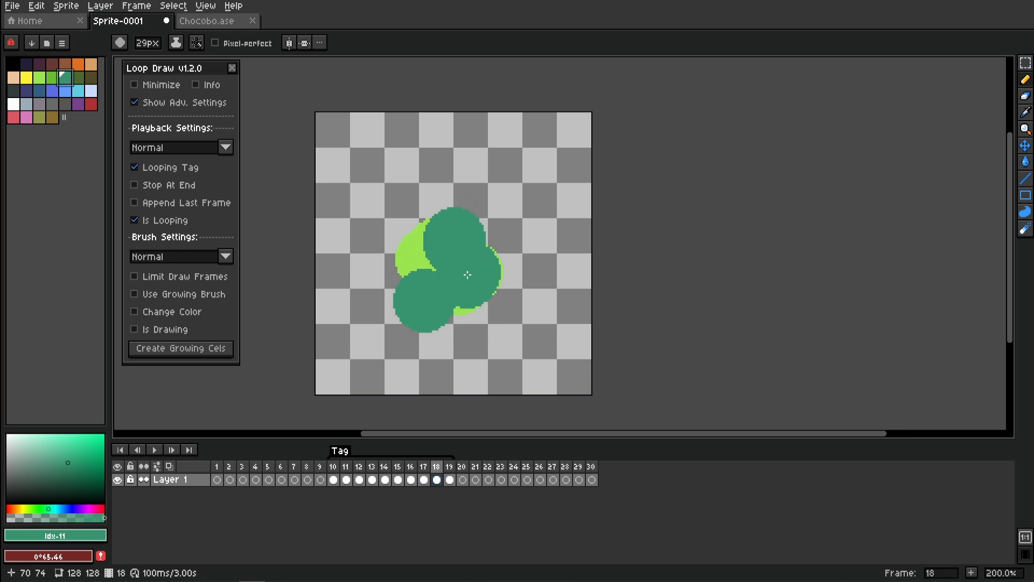
key("l")
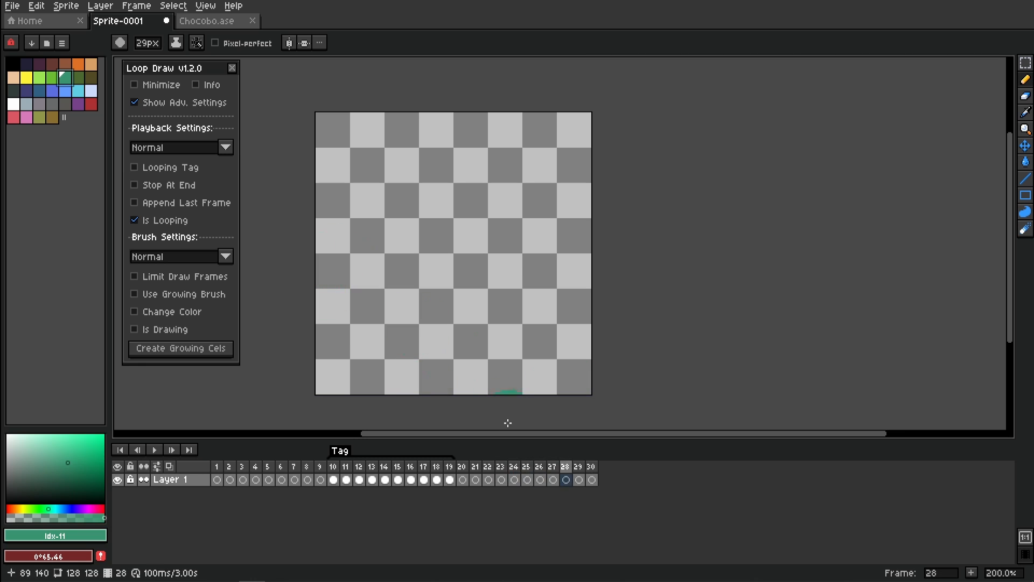
left_click(158, 229)
Step: Create a second tag with default properties spanning frames 25 to 28 and try Looping Tag with it
left_click_drag(526, 467, 549, 469)
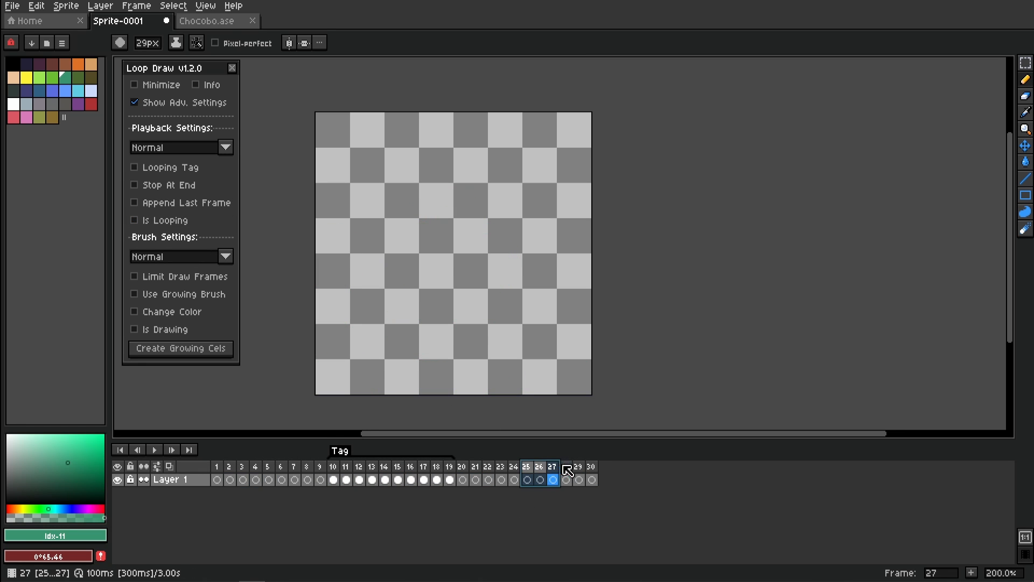
right_click(569, 470)
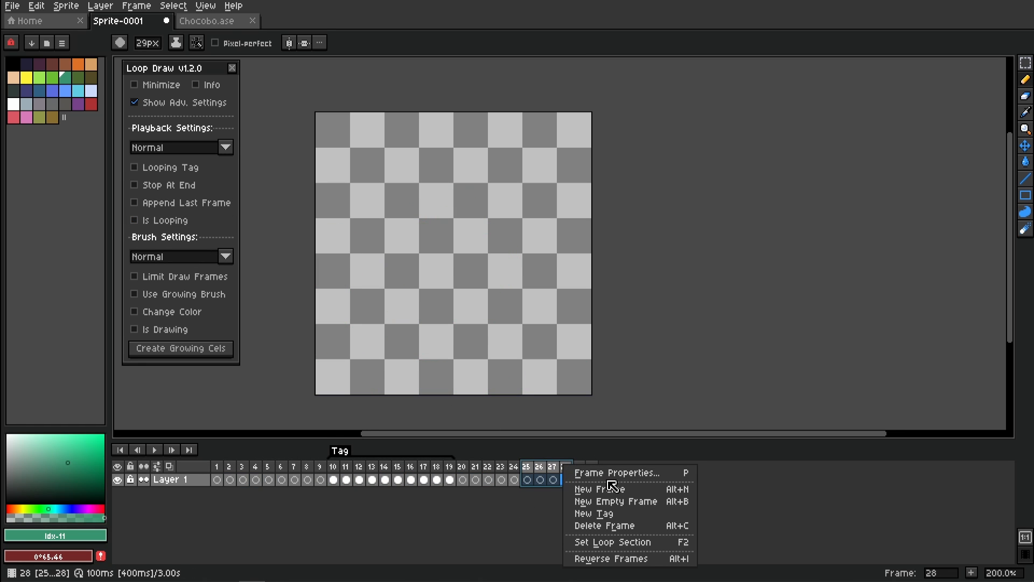
left_click(595, 512)
left_click(500, 347)
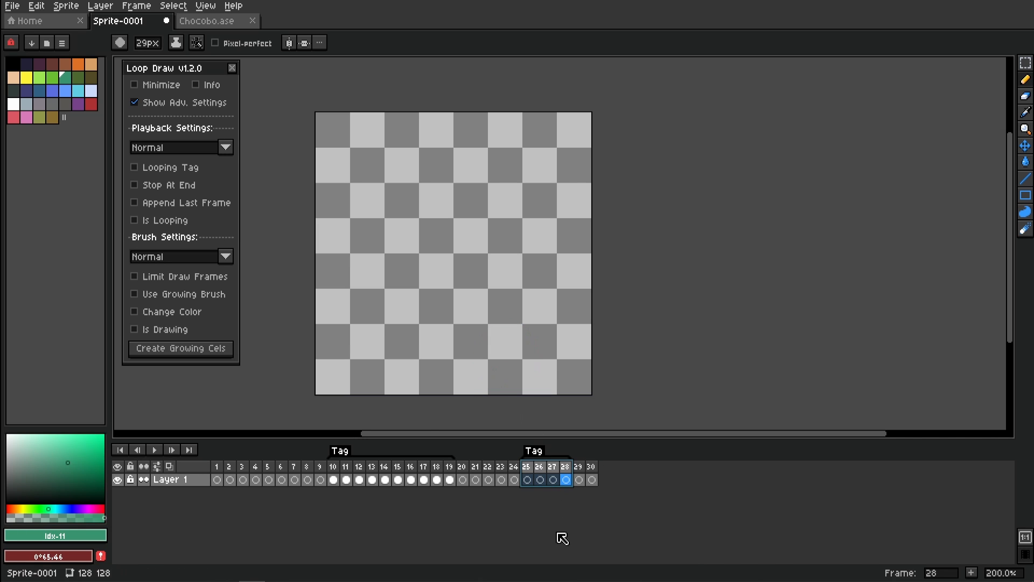
left_click(134, 167)
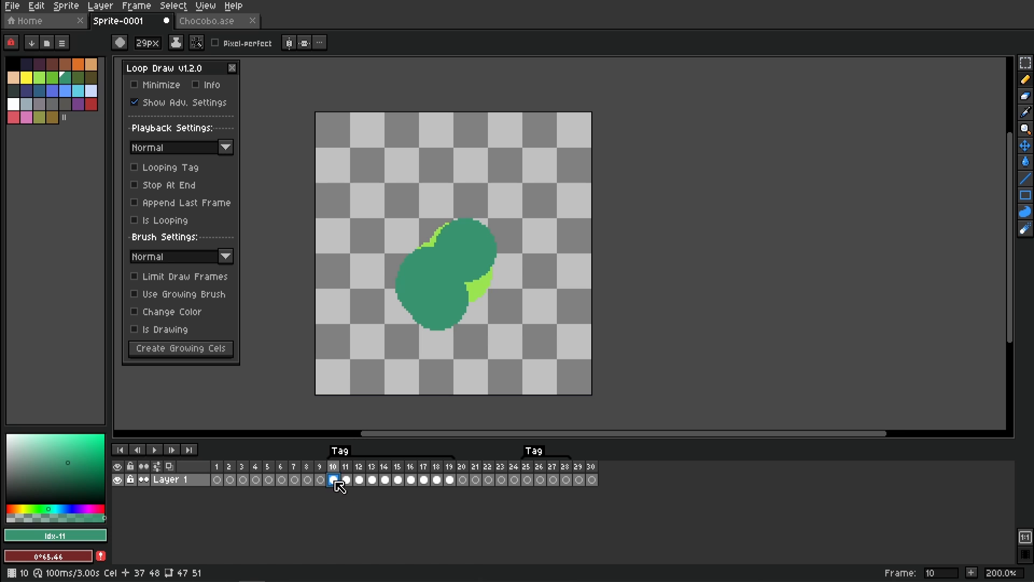
key("End")
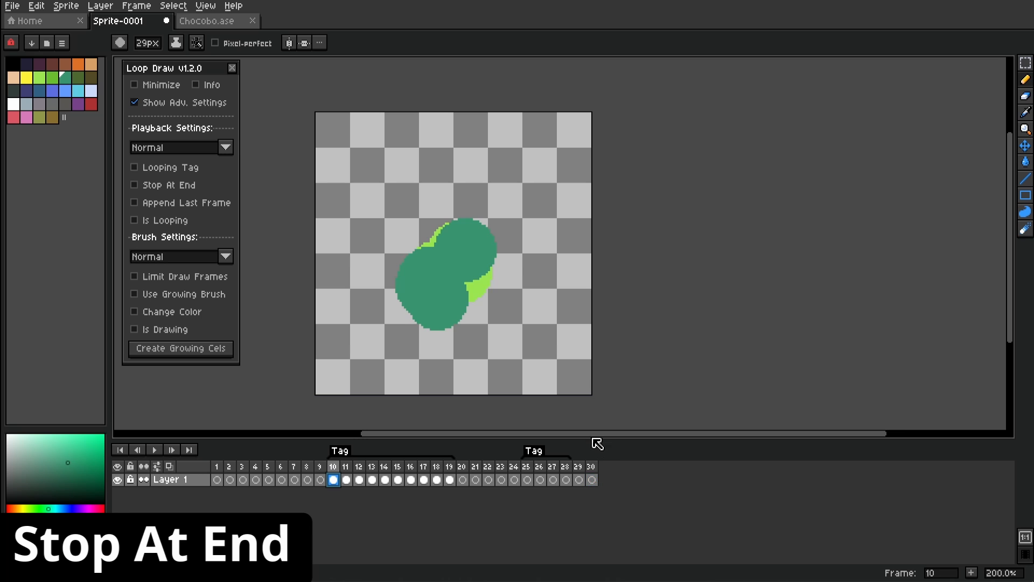
Step: Enable Stop At End and play the animation from frame 1 twice
left_click(217, 479)
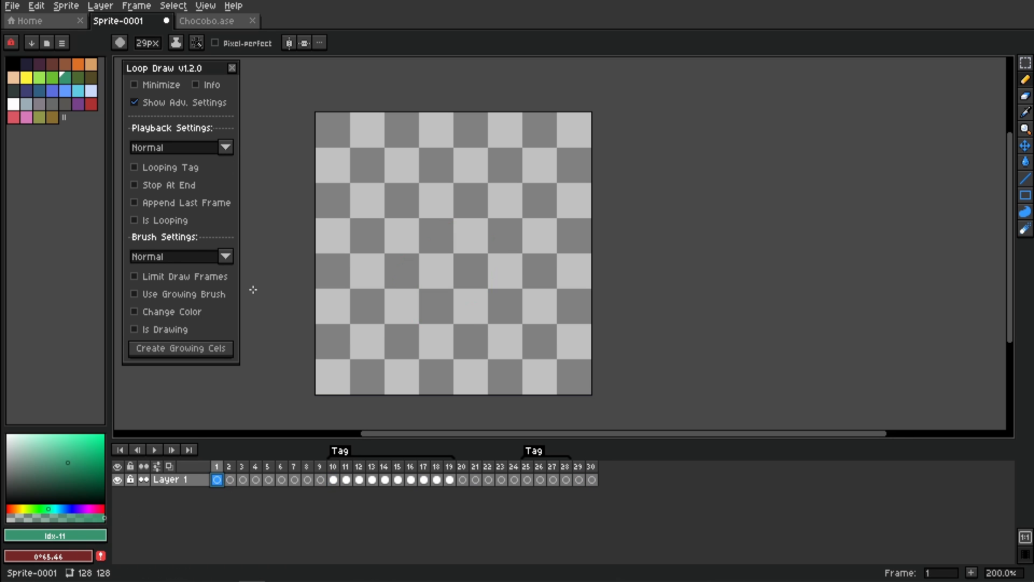
left_click(173, 192)
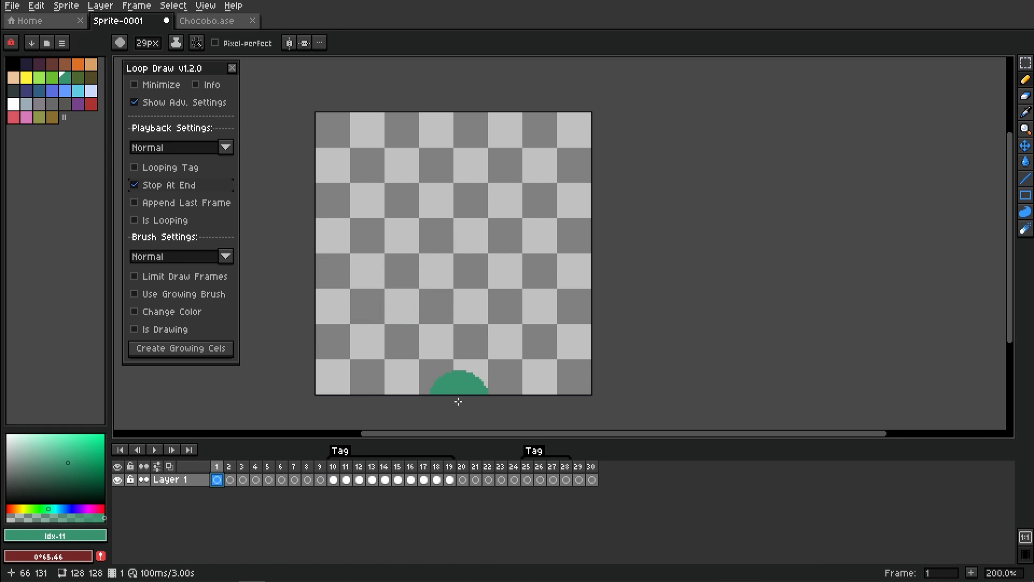
key("Return")
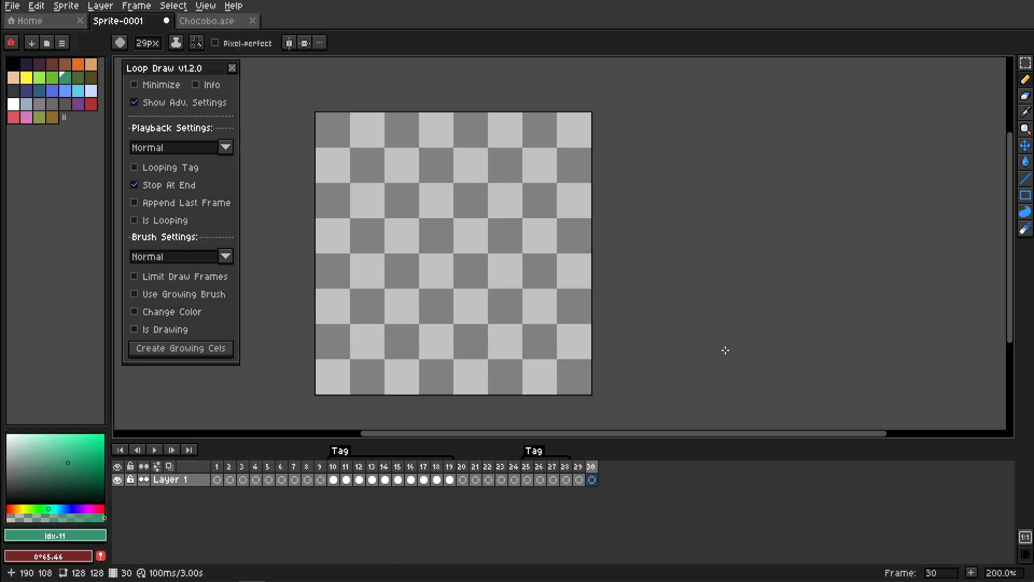
left_click(218, 482)
key("Return")
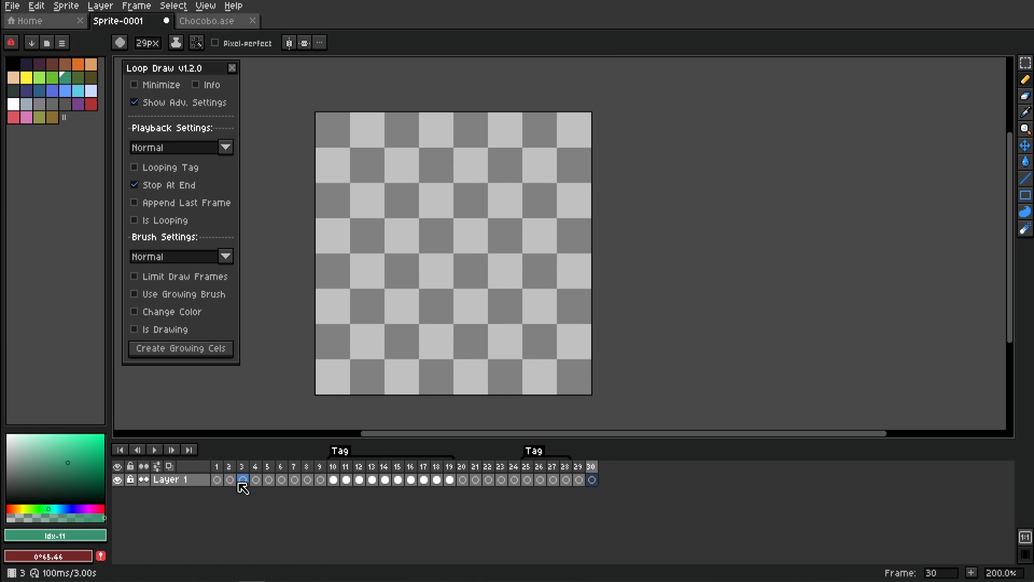
Step: Clear the Layer 1 cels in frames 9 to 30
left_click(218, 480)
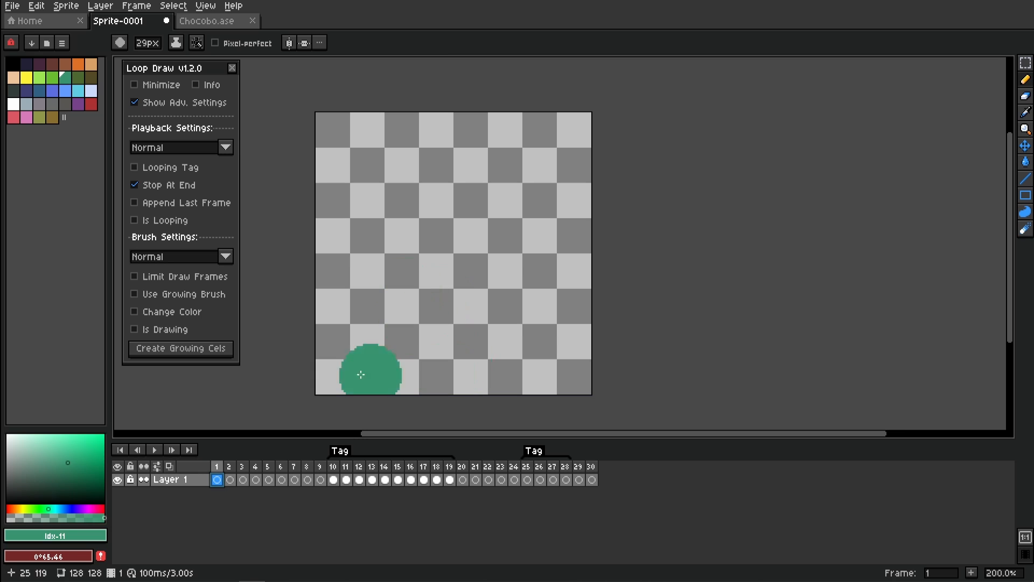
left_click_drag(327, 484, 631, 511)
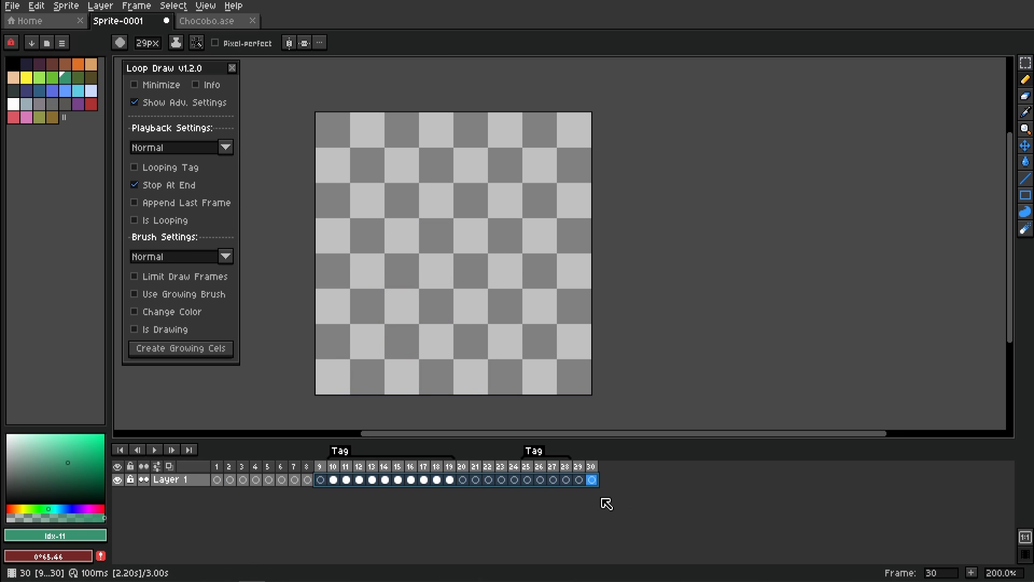
key("Delete")
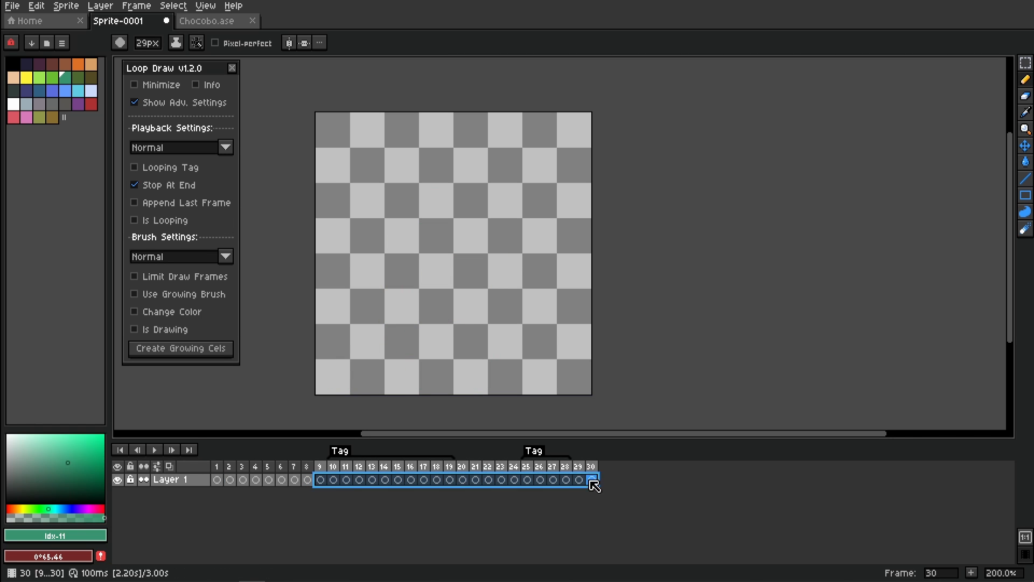
Step: Set the foreground colour to orange (Idx-5) and paint a moving circle from frame 1 during Stop At End playback
left_click(78, 64)
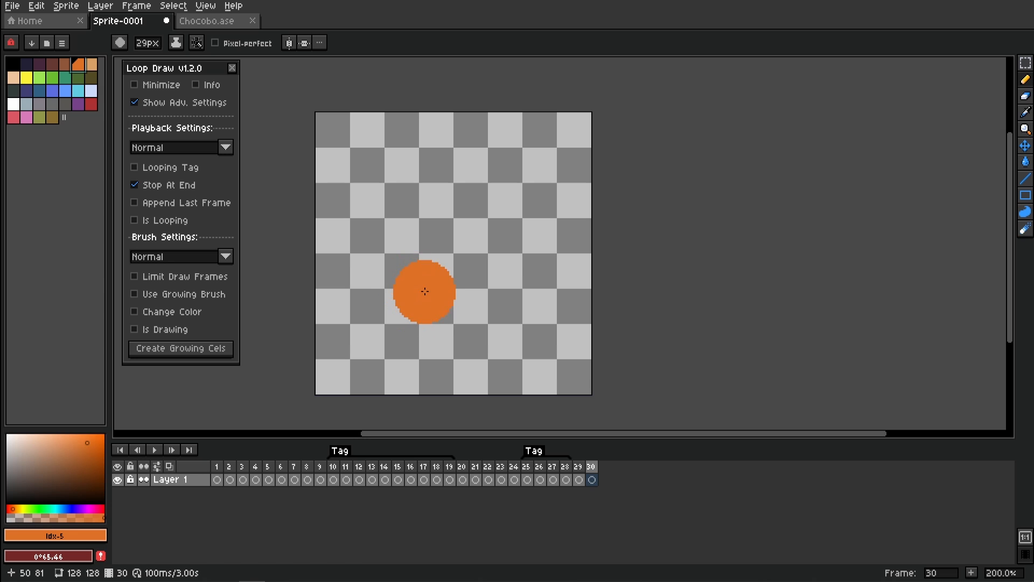
left_click(217, 479)
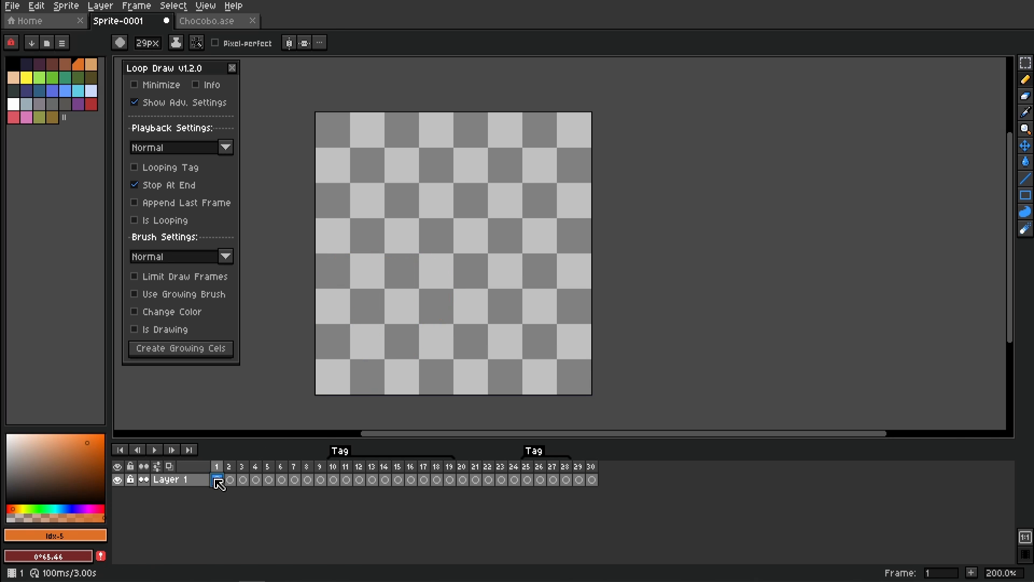
mouse_move(345, 322)
left_mouse_down()
mouse_move(342, 265)
mouse_move(390, 368)
mouse_move(353, 319)
mouse_move(376, 343)
mouse_move(422, 330)
mouse_move(498, 280)
mouse_move(497, 203)
mouse_move(427, 184)
mouse_move(362, 266)
mouse_move(415, 312)
mouse_move(520, 299)
mouse_move(547, 212)
mouse_move(512, 140)
mouse_move(448, 87)
mouse_move(365, 70)
left_mouse_up()
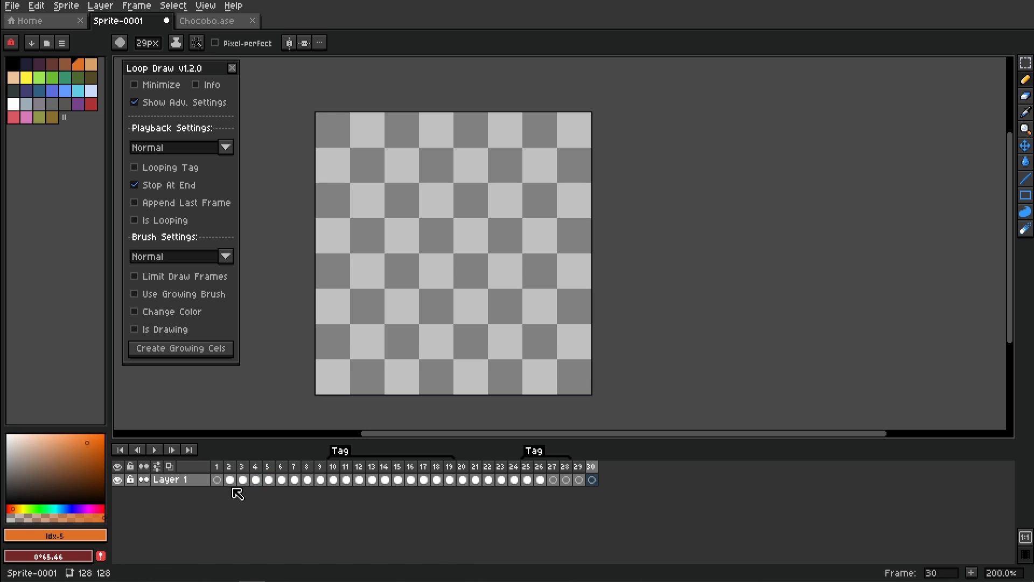
left_click_drag(230, 479, 652, 480)
left_click(554, 480)
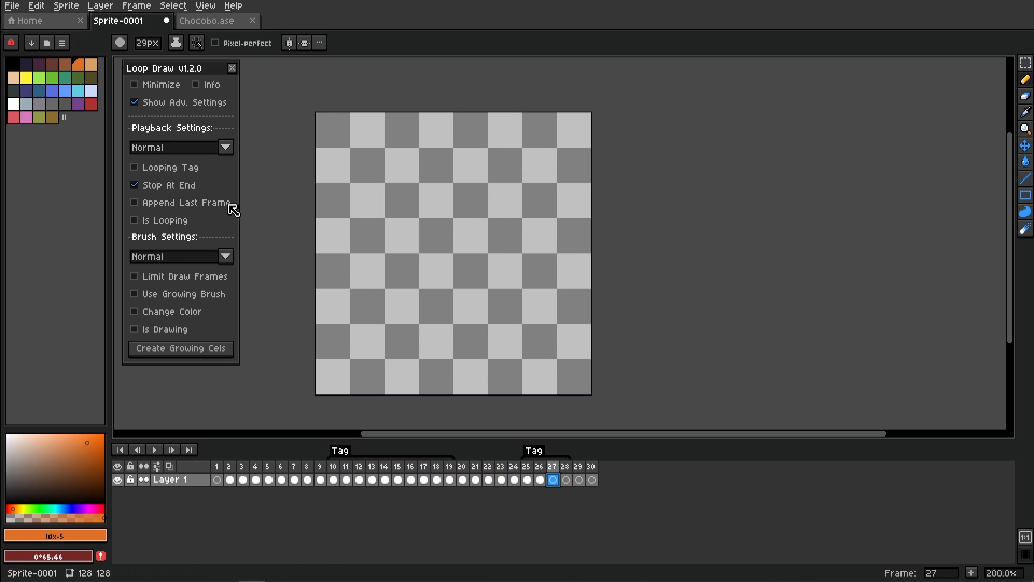
Step: Play the loop from frame 4 with Looping Tag enabled, and turn off both Looping Tag and the loop playback
left_click(590, 479)
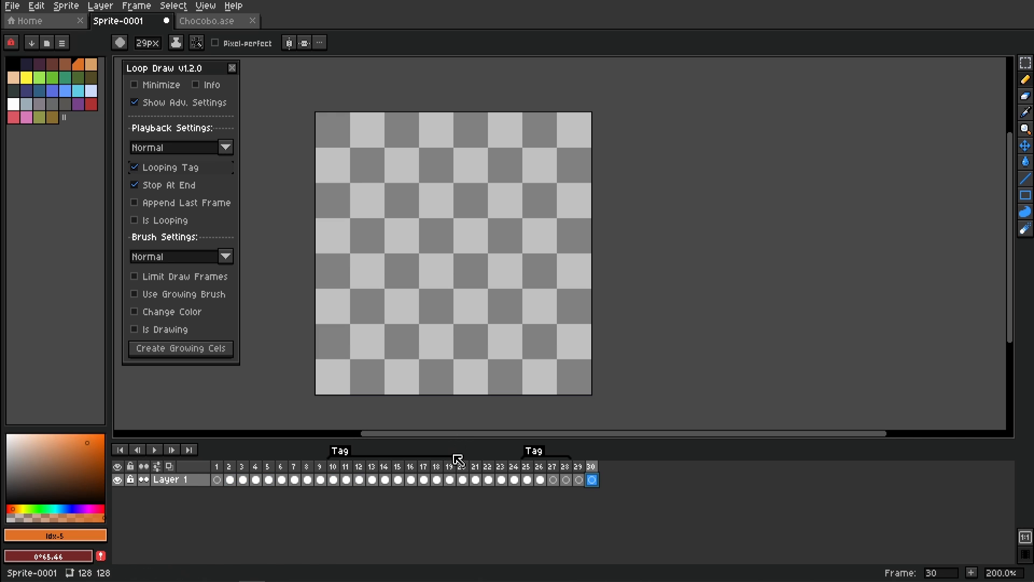
left_click(252, 482)
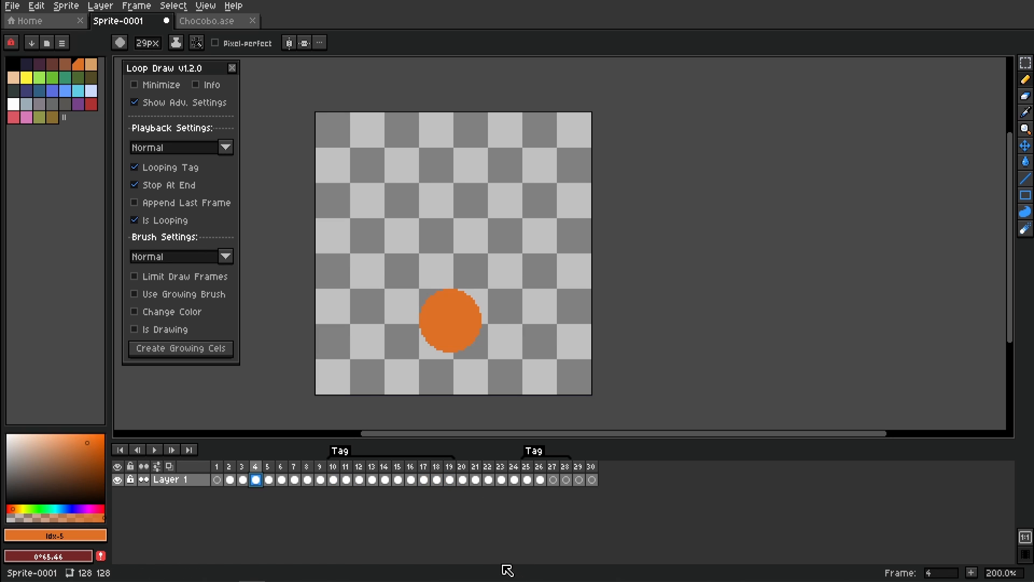
key("Return")
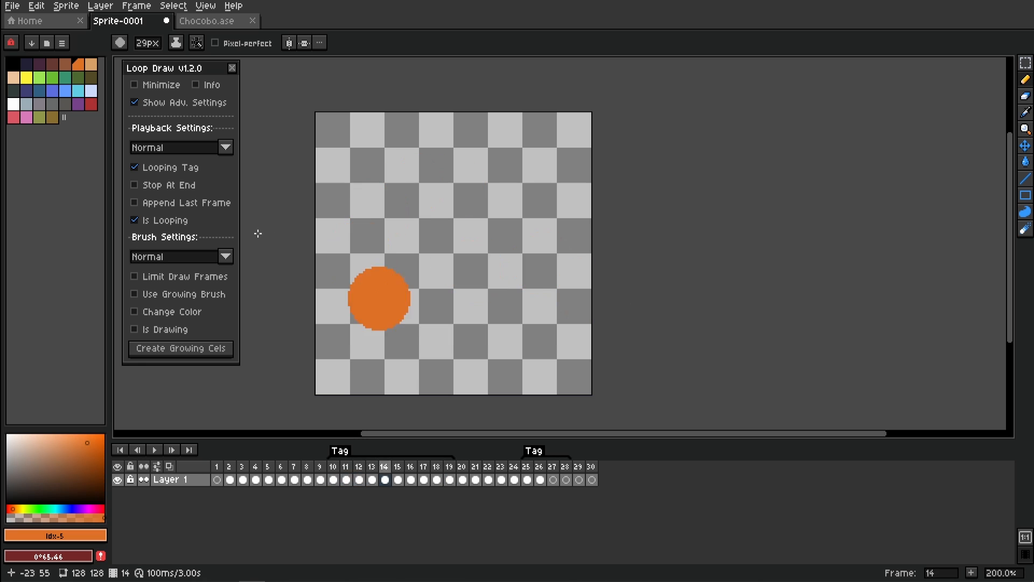
left_click(177, 175)
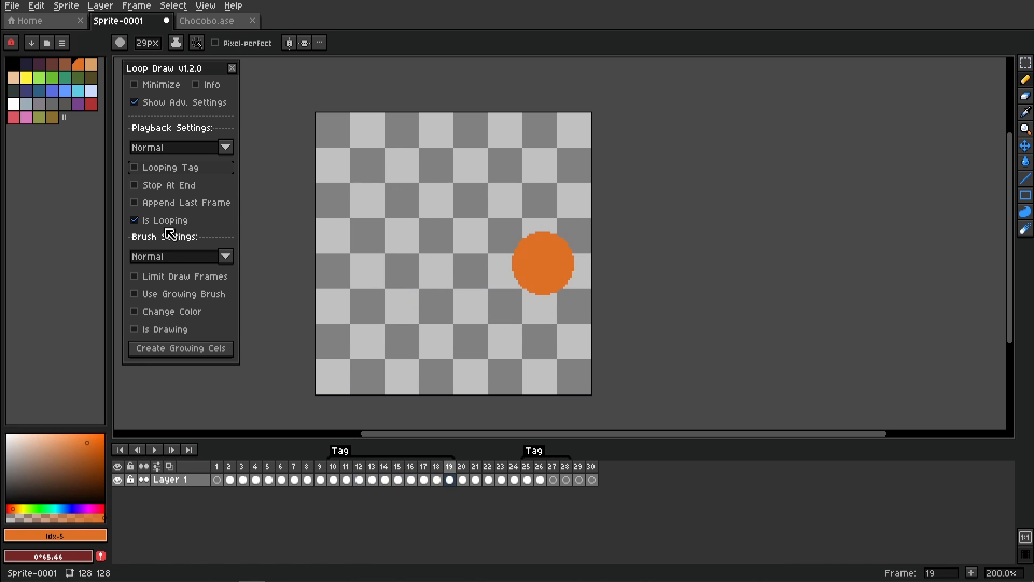
left_click(206, 222)
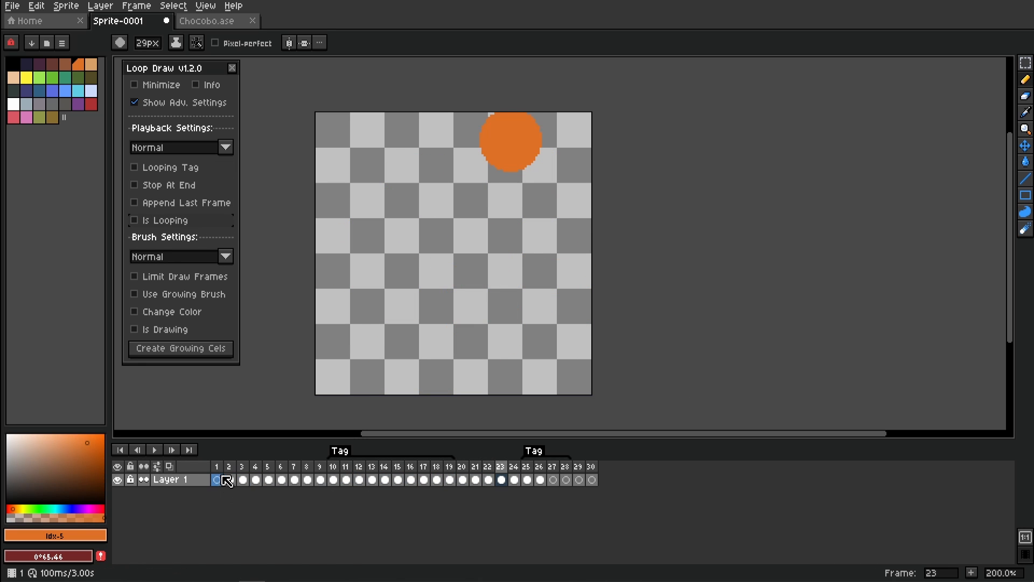
Step: Clear the Layer 1 cels in frames 2 to 26 and go to frame 1
left_click_drag(230, 480, 552, 485)
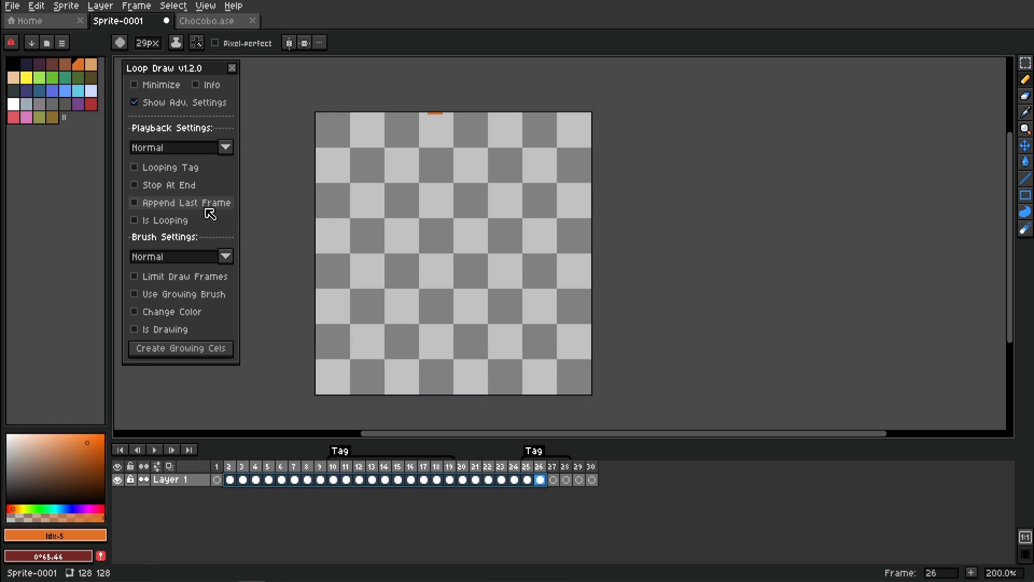
key("Delete")
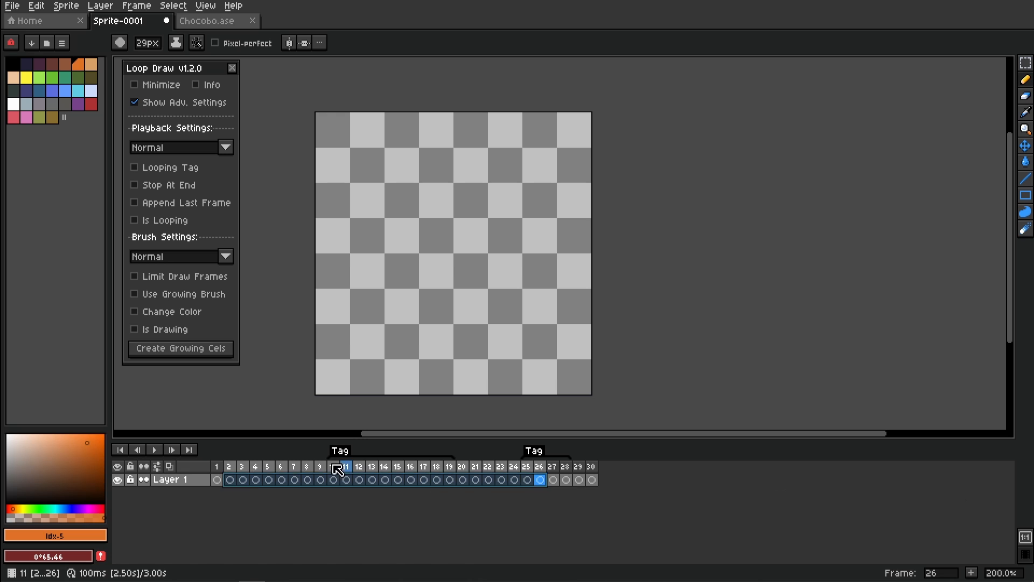
left_click(218, 479)
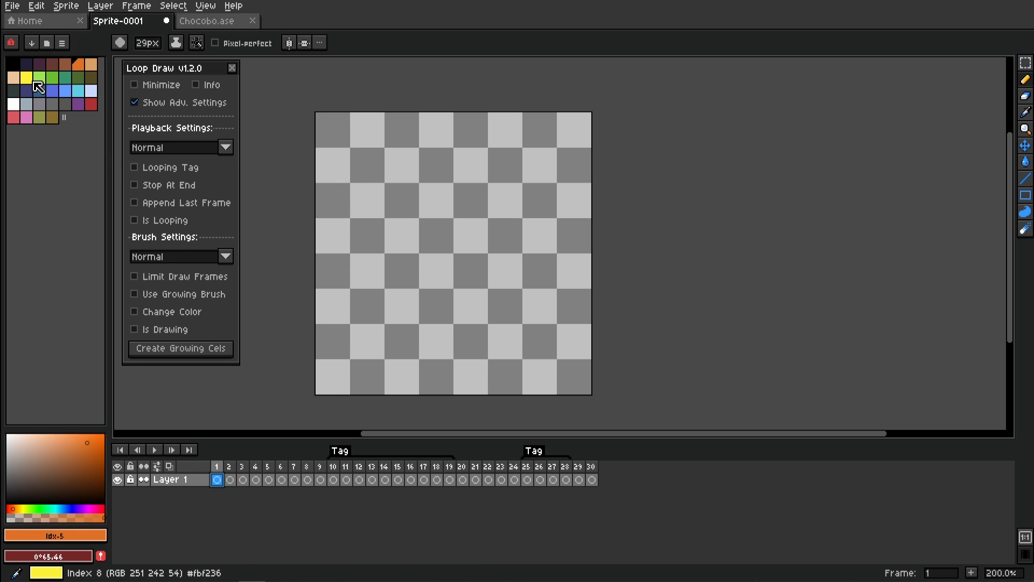
Step: Set the foreground colour to pink (Idx-29) and reduce the brush size to 21 px
left_click(26, 116)
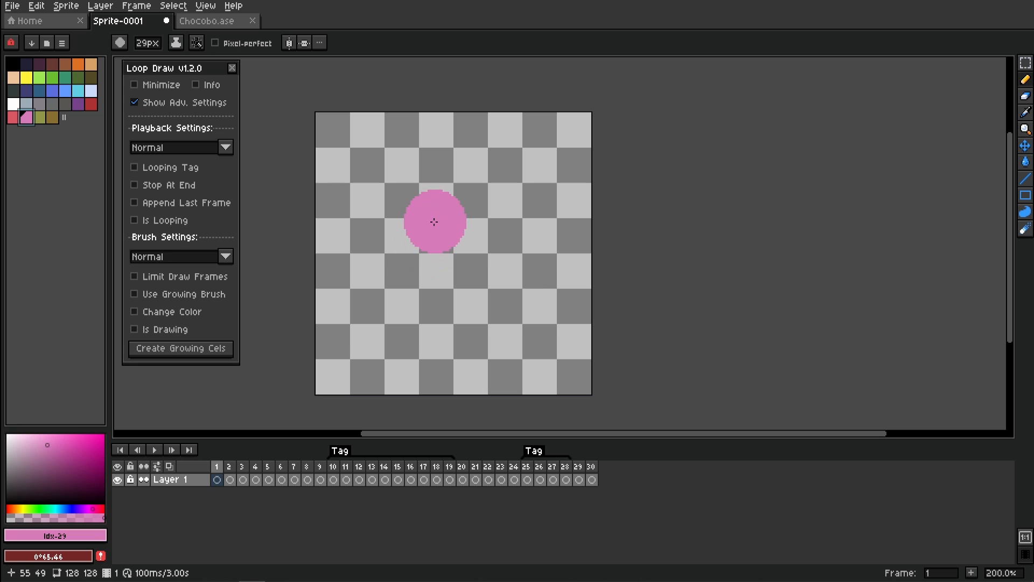
key("minus")
key("minus")
key("minus")
key("minus")
key("minus")
key("minus")
key("minus")
key("minus")
Step: Switch to the line brush type and set its angle to 28°
left_click(121, 43)
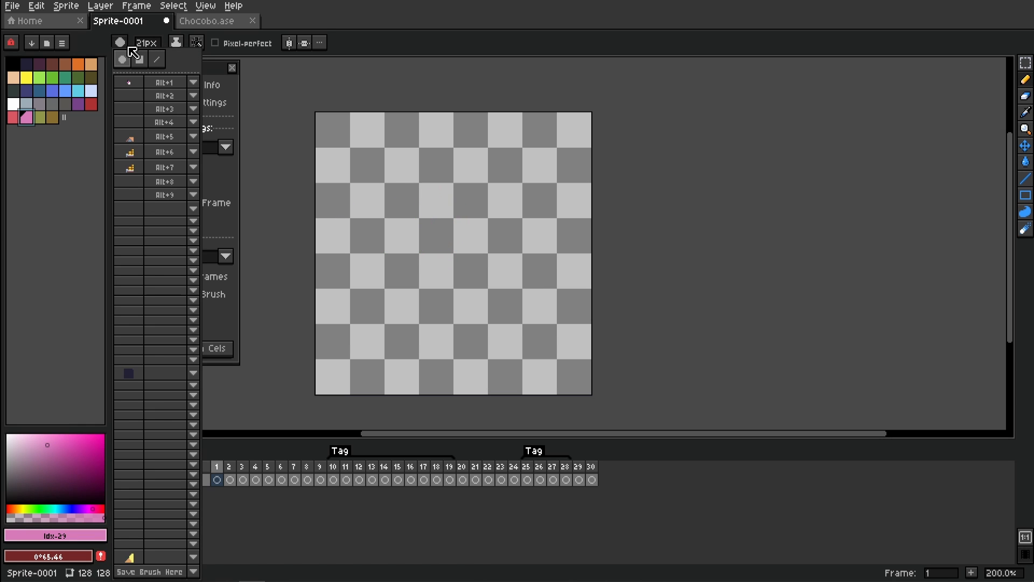
left_click(139, 61)
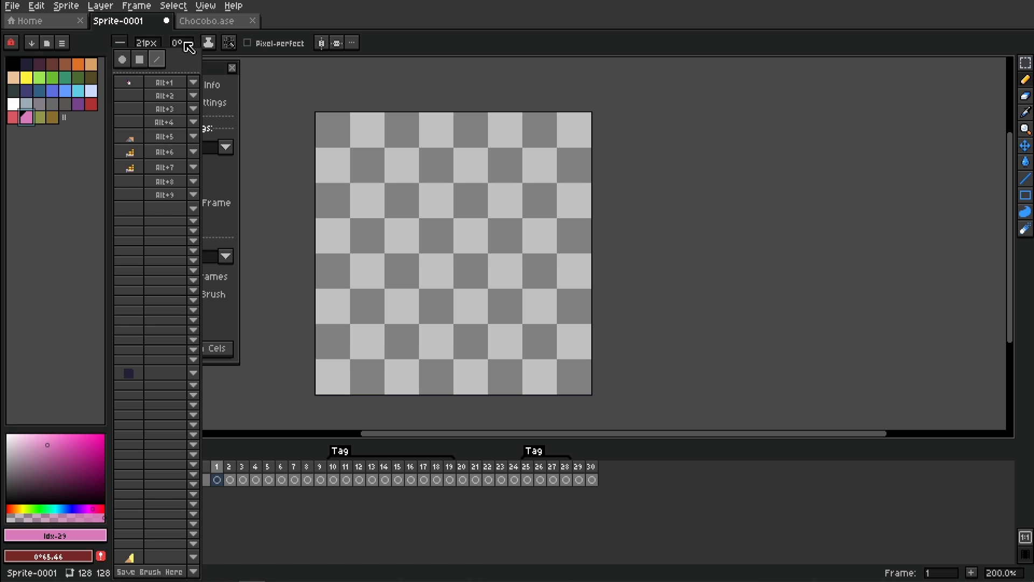
left_click(182, 48)
left_click(182, 47)
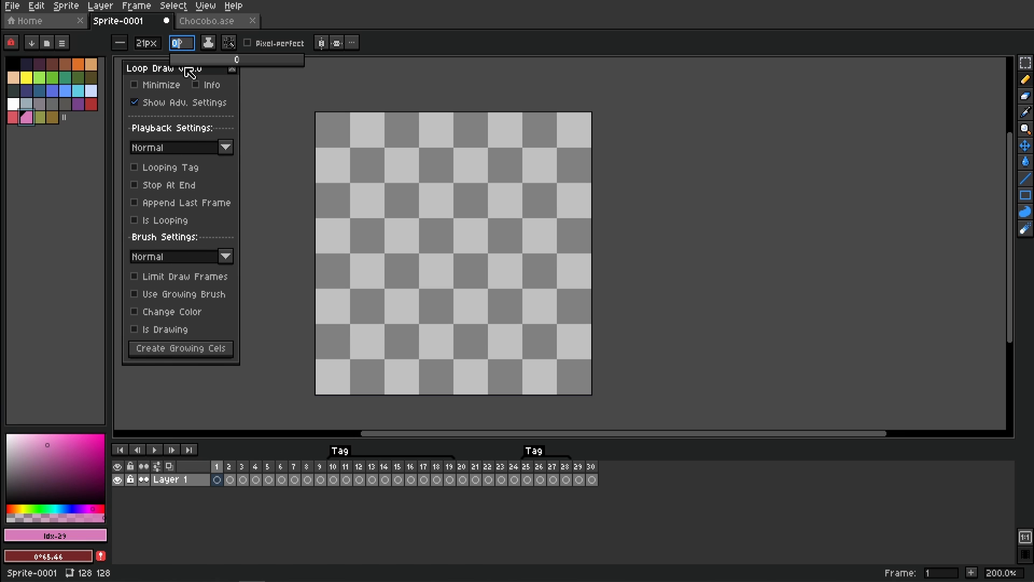
mouse_move(198, 64)
left_mouse_down()
mouse_move(275, 60)
mouse_move(255, 58)
left_mouse_up()
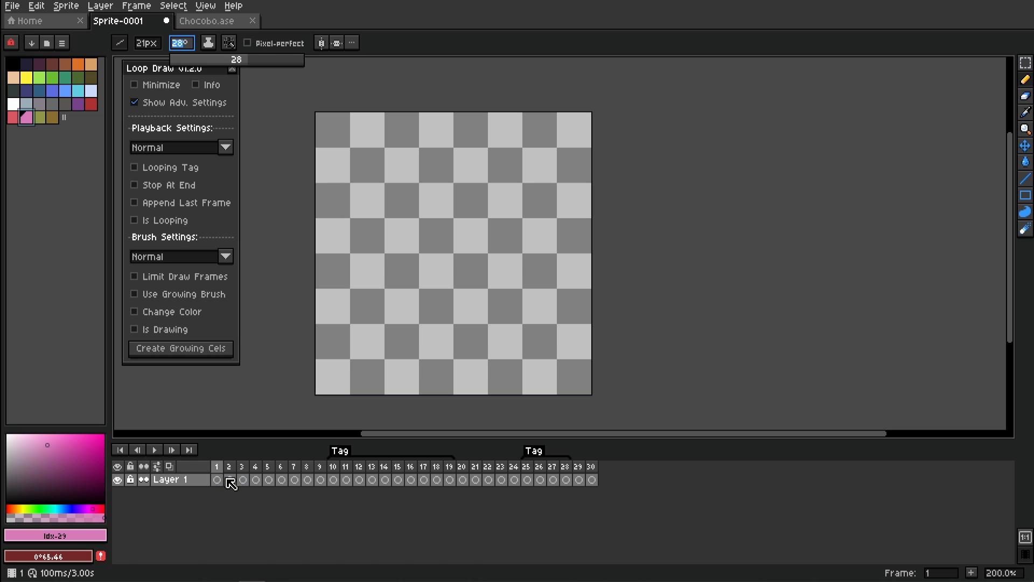
Step: Enable Append Last Frame and paint a moving pink line that extends the animation beyond frame 30
left_click(185, 203)
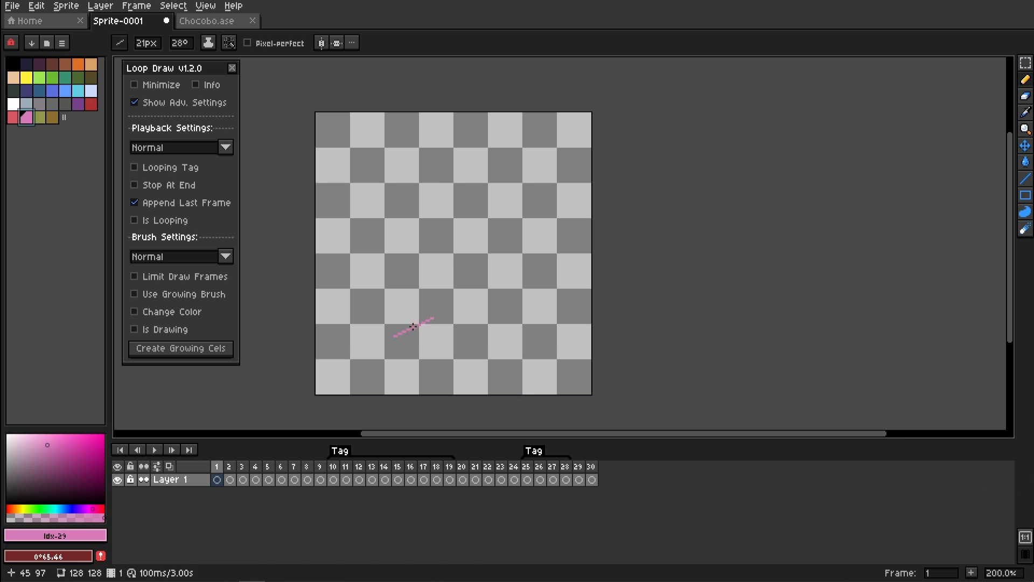
mouse_move(375, 211)
left_mouse_down()
mouse_move(401, 261)
mouse_move(477, 268)
mouse_move(481, 213)
mouse_move(440, 194)
mouse_move(395, 228)
mouse_move(413, 295)
mouse_move(481, 313)
mouse_move(546, 254)
mouse_move(518, 203)
mouse_move(457, 162)
mouse_move(381, 193)
mouse_move(355, 288)
mouse_move(404, 342)
mouse_move(491, 349)
mouse_move(520, 277)
mouse_move(480, 217)
mouse_move(437, 209)
mouse_move(403, 236)
mouse_move(391, 273)
mouse_move(442, 321)
mouse_move(515, 317)
mouse_move(527, 236)
mouse_move(476, 208)
mouse_move(432, 242)
mouse_move(520, 326)
mouse_move(415, 337)
mouse_move(387, 260)
mouse_move(455, 208)
mouse_move(517, 255)
mouse_move(473, 296)
mouse_move(410, 252)
mouse_move(417, 211)
mouse_move(472, 205)
mouse_move(447, 228)
left_mouse_up()
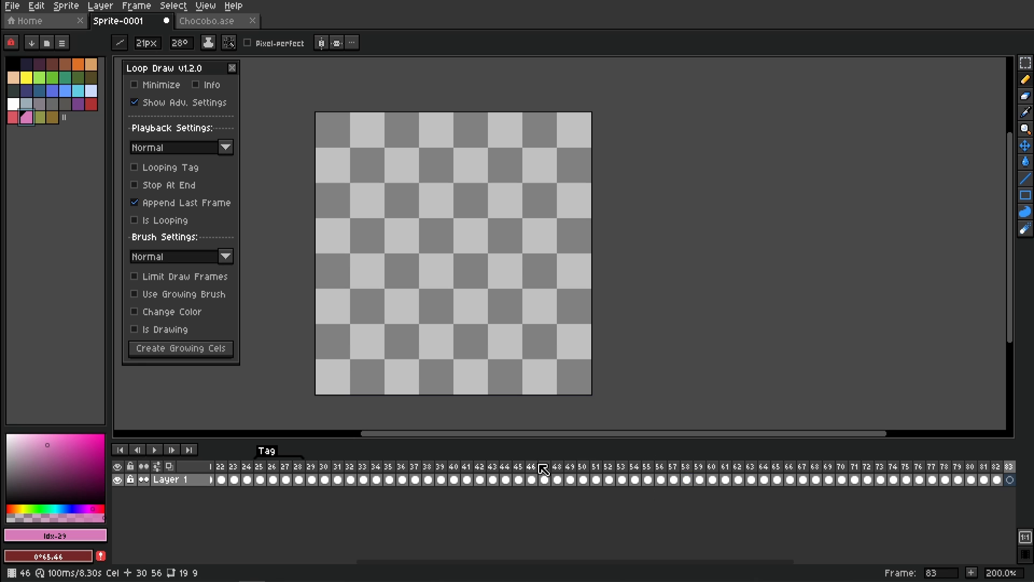
left_click_drag(391, 483, 540, 487)
left_click_drag(829, 488, 971, 488)
left_click(932, 482)
Step: Set the brush size to 22 px, paint more moving lines on appended frames up to frame 140, and turn off Append Last Frame
key("plus")
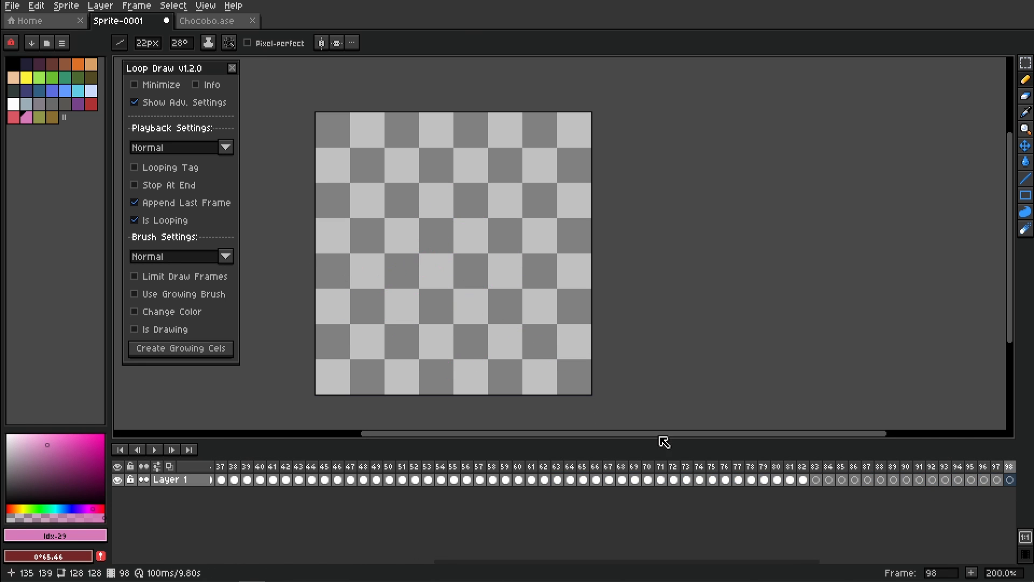
mouse_move(387, 255)
left_mouse_down()
mouse_move(474, 199)
mouse_move(376, 245)
left_mouse_up()
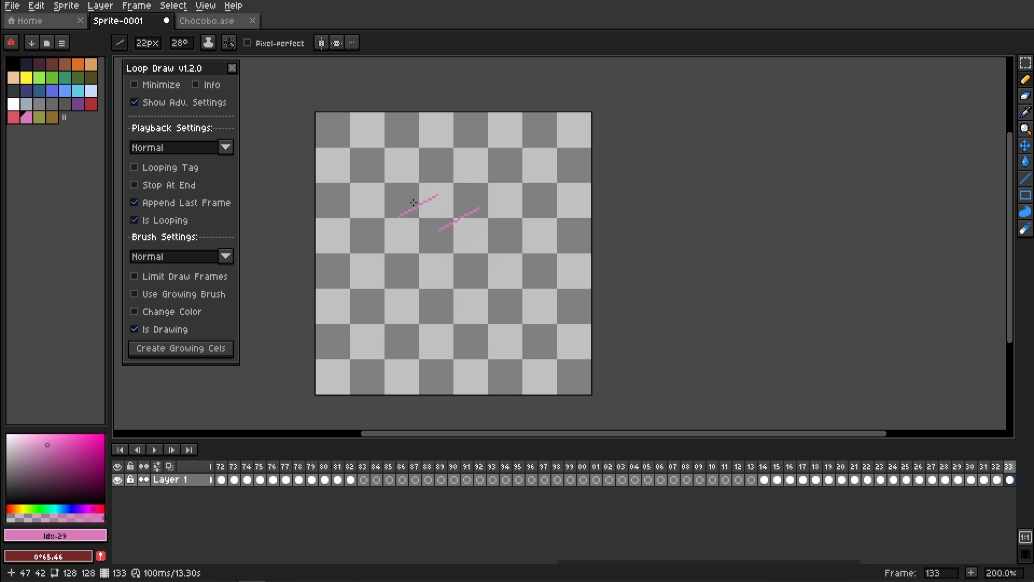
key("a")
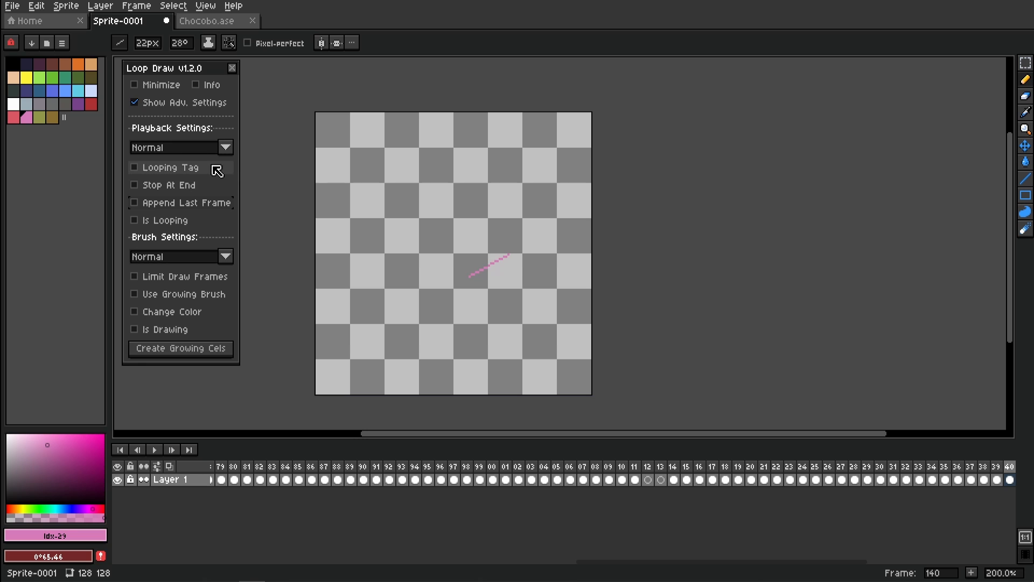
left_click(227, 149)
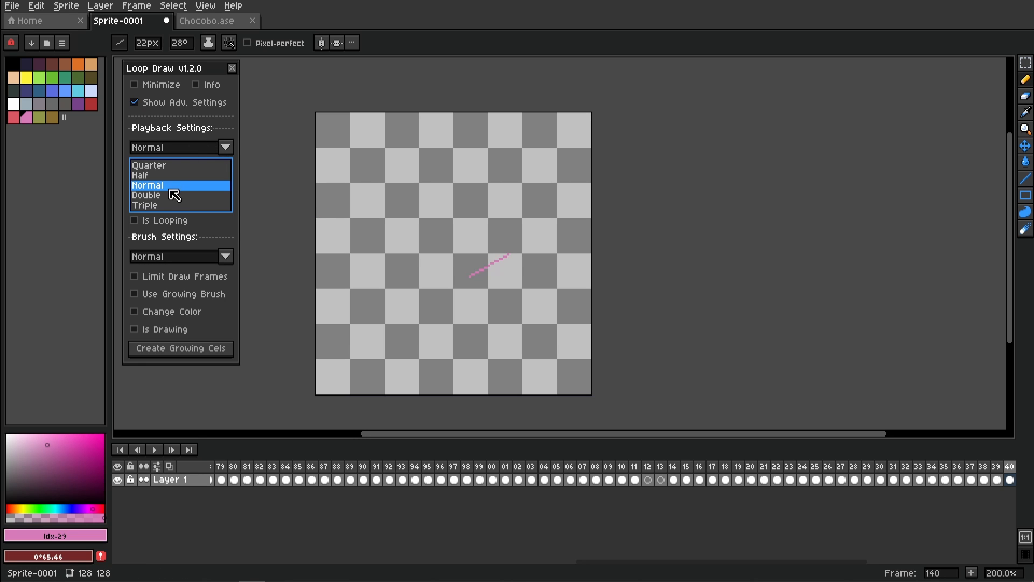
left_click(221, 149)
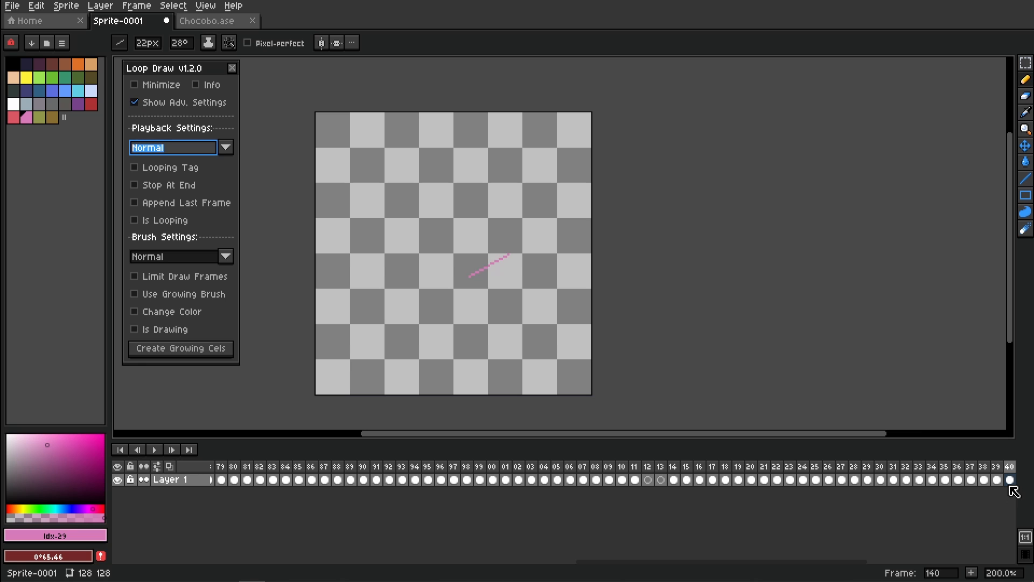
Step: Clear all Layer 1 cels, delete frames 31 to 140, and go to frame 1
left_click_drag(1011, 482, 150, 470)
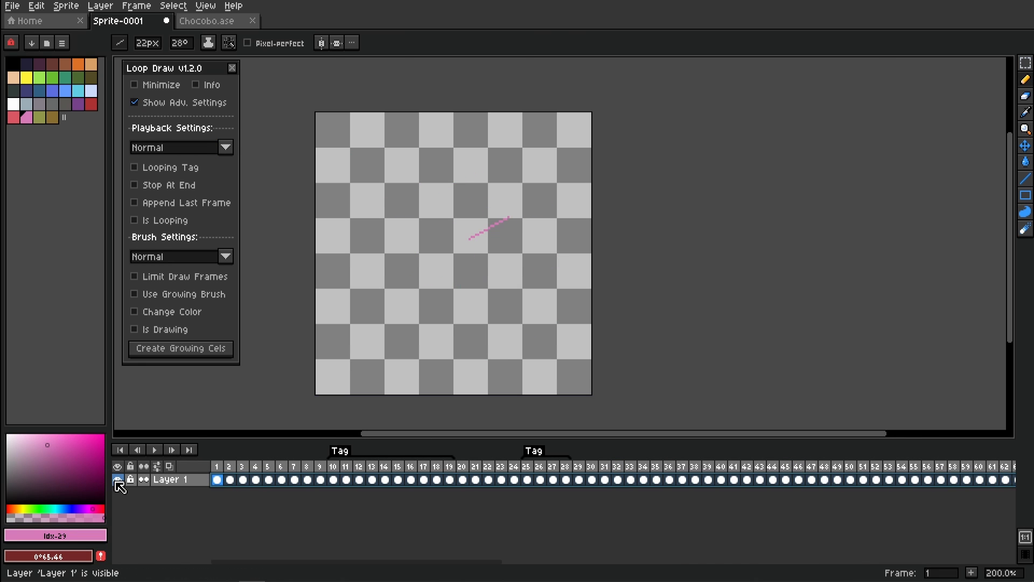
key("Delete")
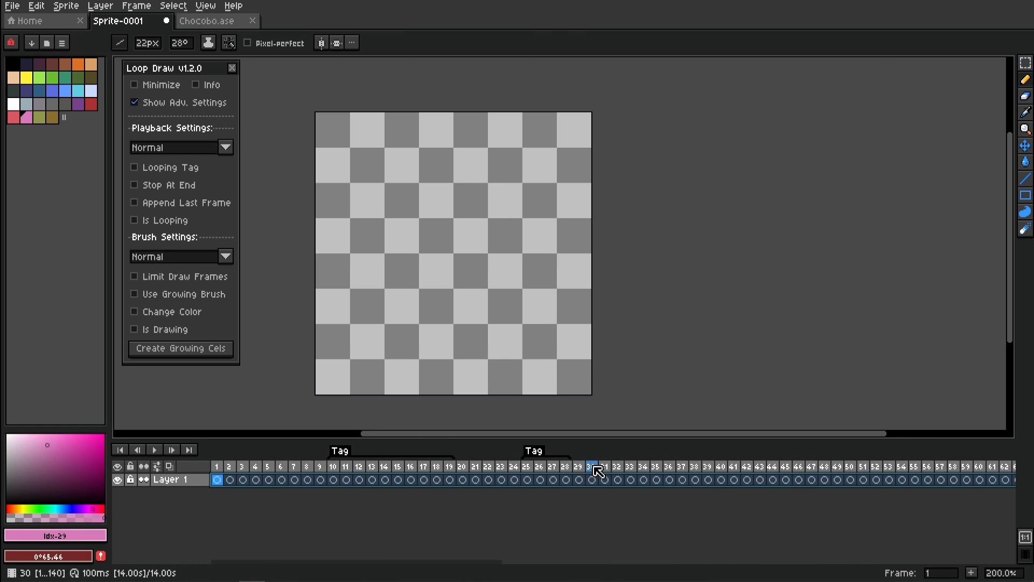
left_click_drag(608, 470, 1017, 468)
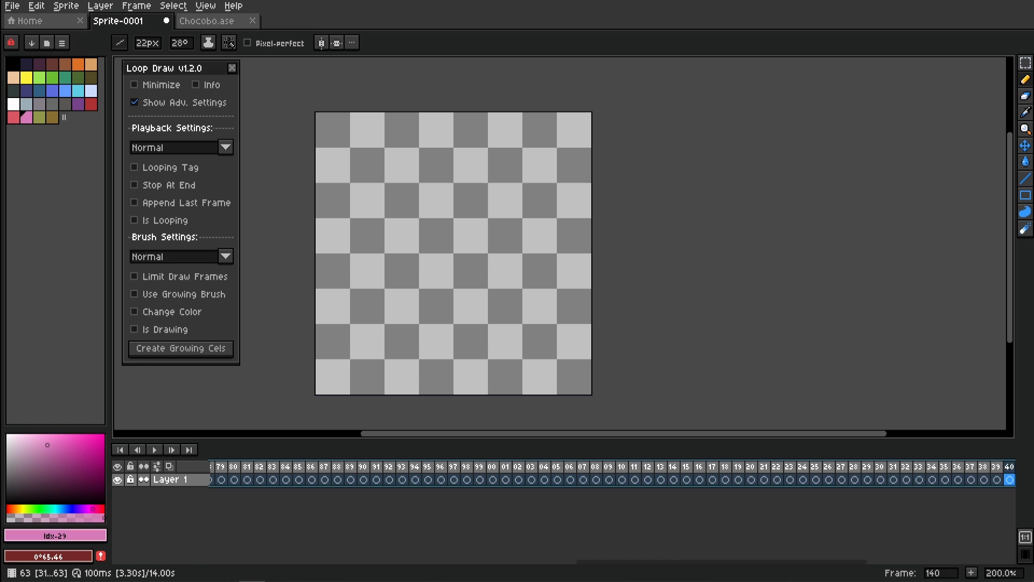
key("alt+c")
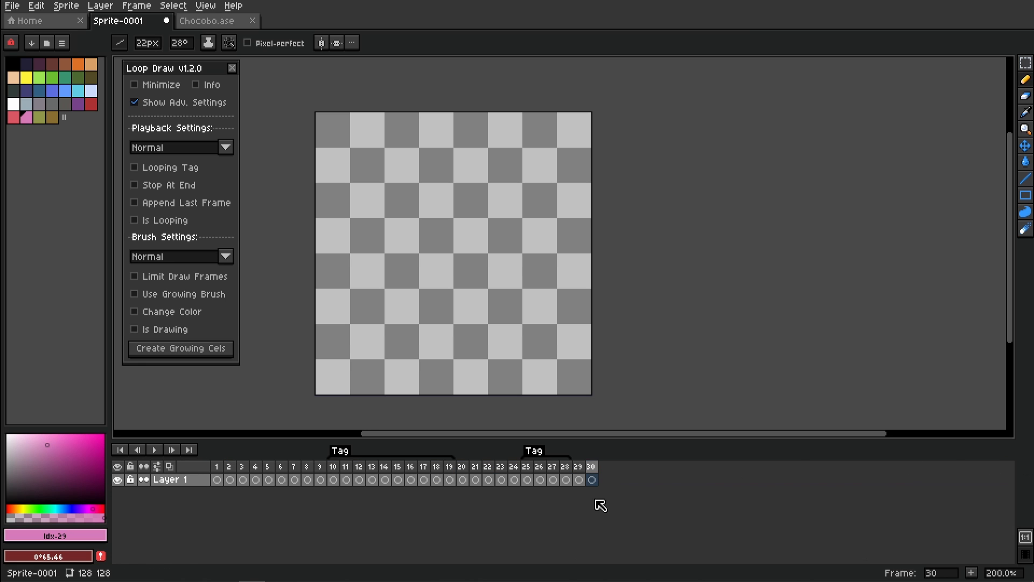
left_click(218, 479)
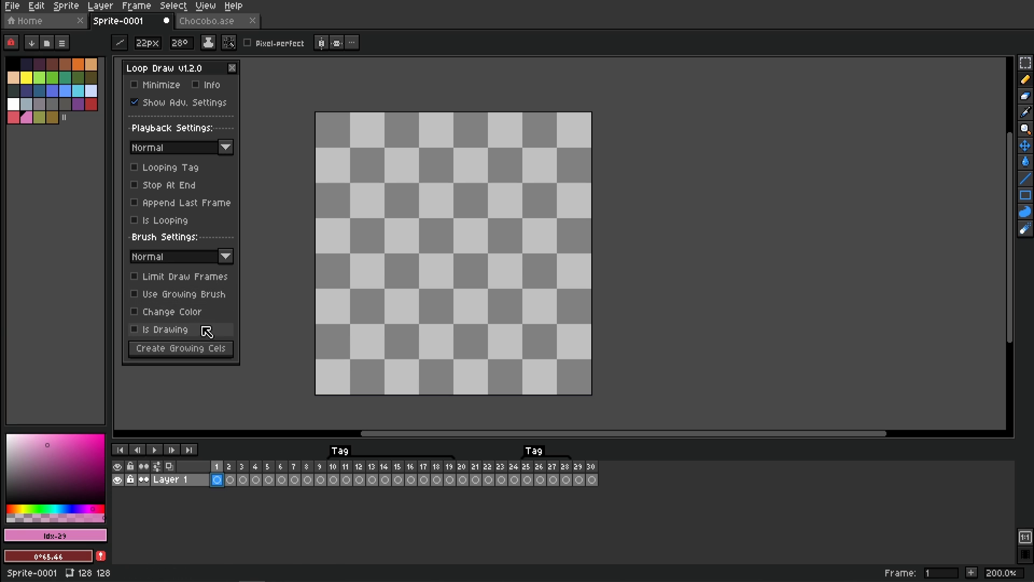
Step: Enable Limit Draw Frames with a limit of 5, and choose a circular brush with dark blue (Idx-15) as the foreground colour
left_click(187, 277)
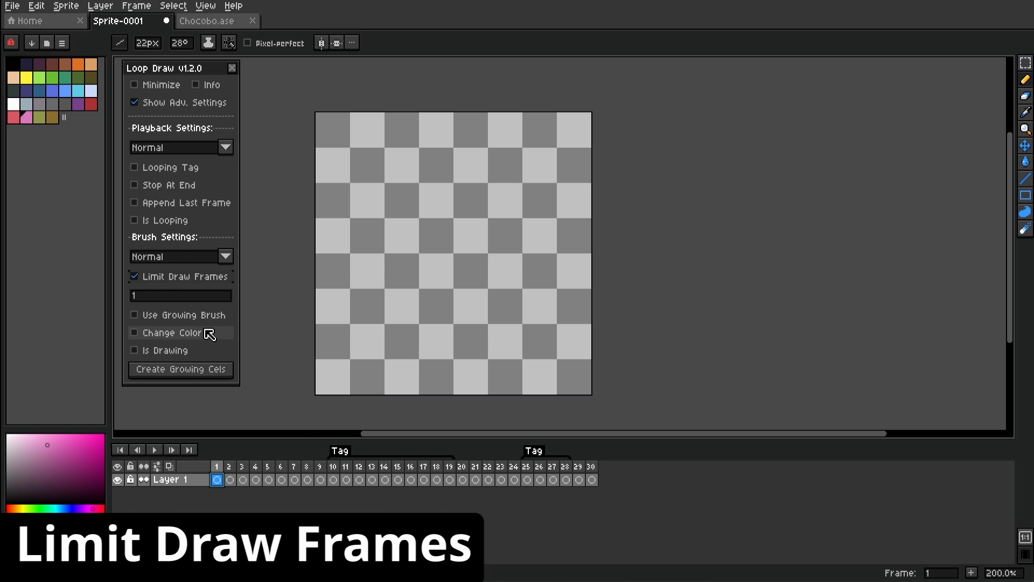
left_click(123, 40)
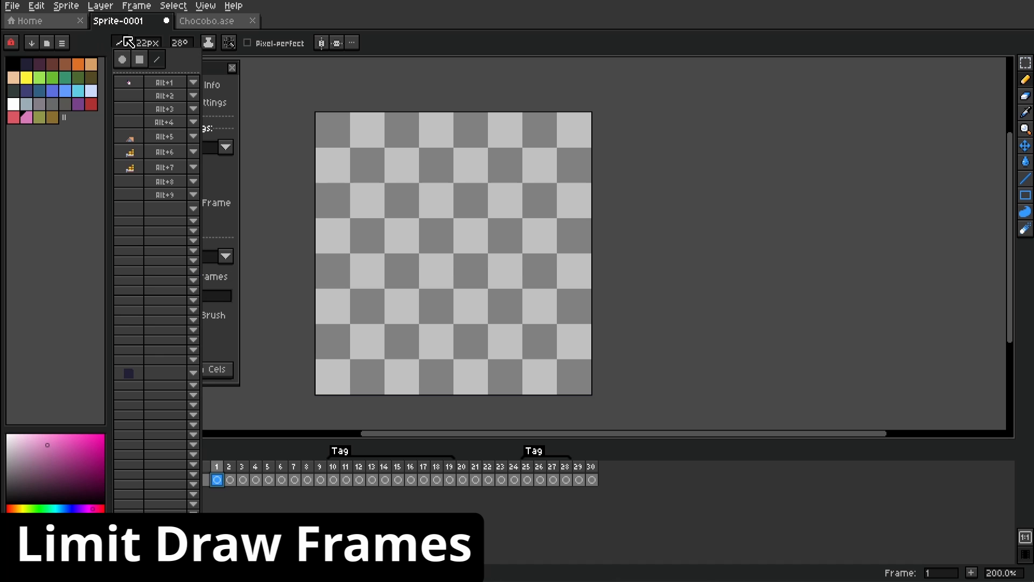
left_click(130, 85)
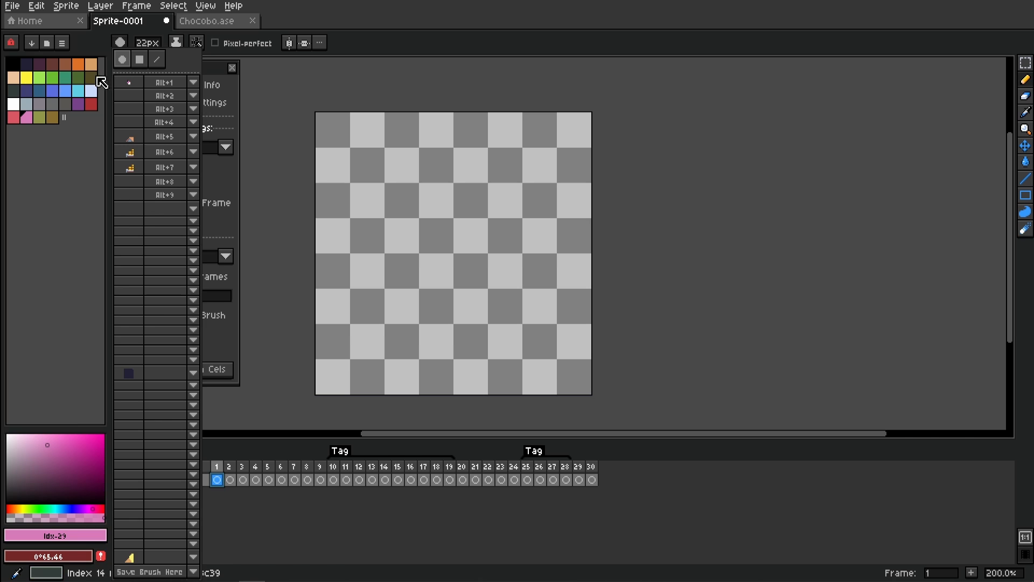
left_click(34, 99)
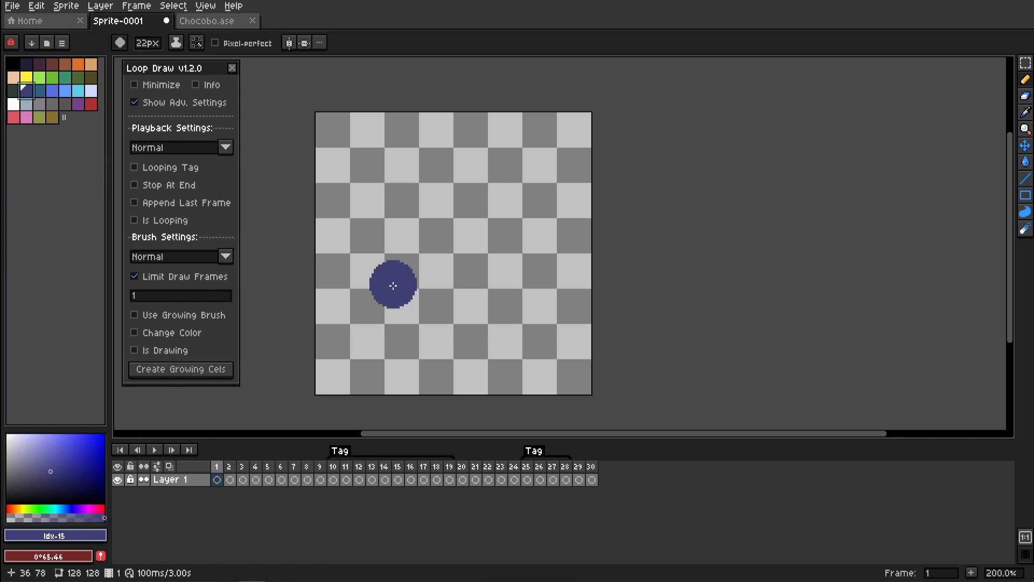
left_click(161, 295)
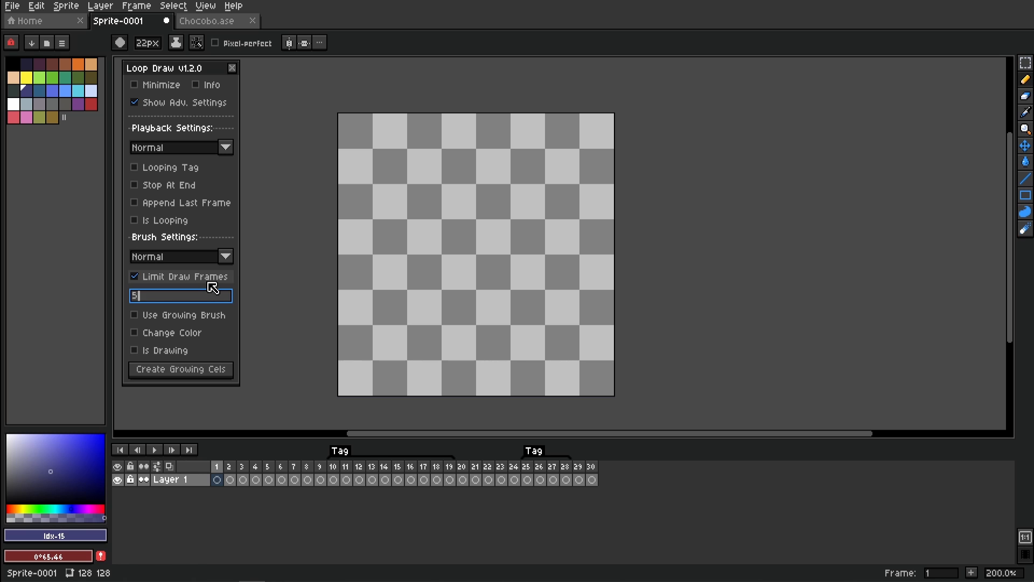
left_click_drag(425, 246, 455, 247)
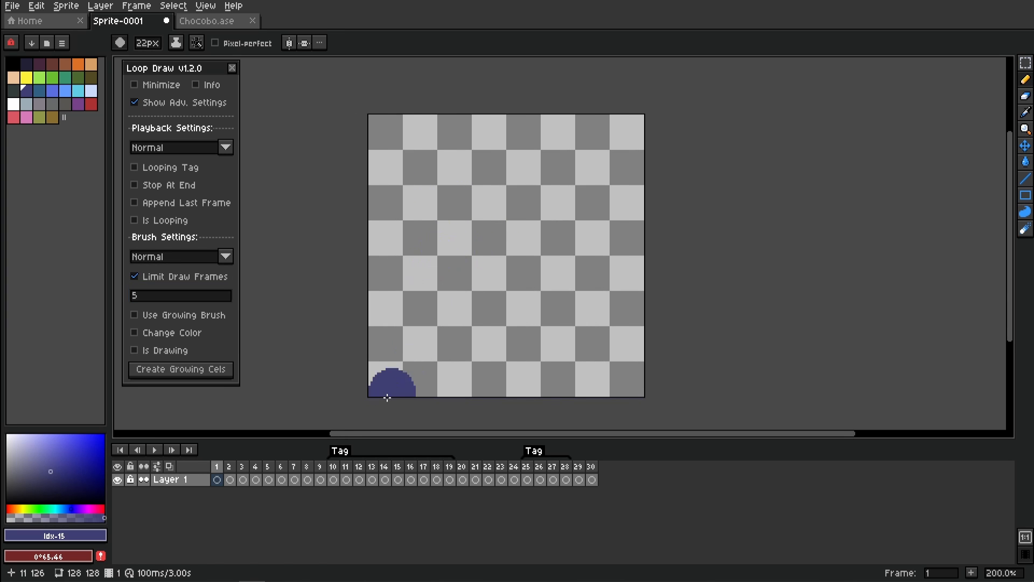
Step: Delete both tags from the timeline, the one starting at frame 10 and the one starting at frame 25
double_click(340, 450)
left_click(575, 353)
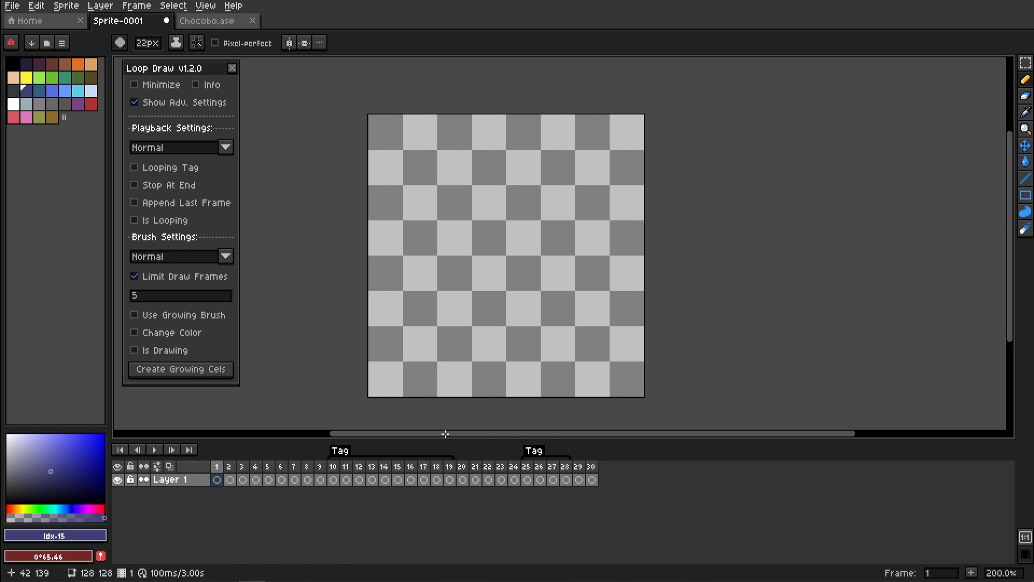
right_click(345, 454)
left_click(372, 471)
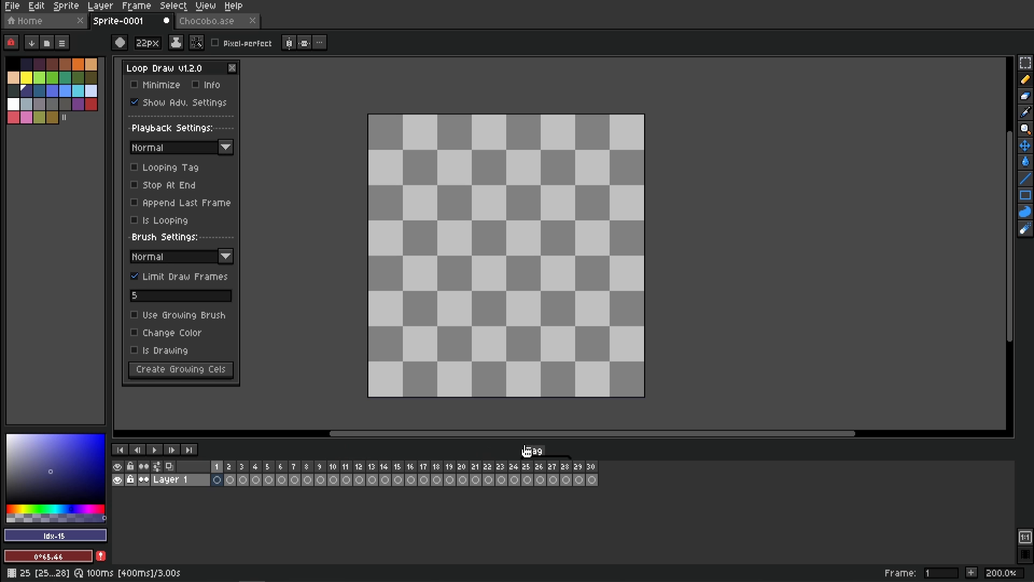
right_click(525, 455)
left_click(587, 473)
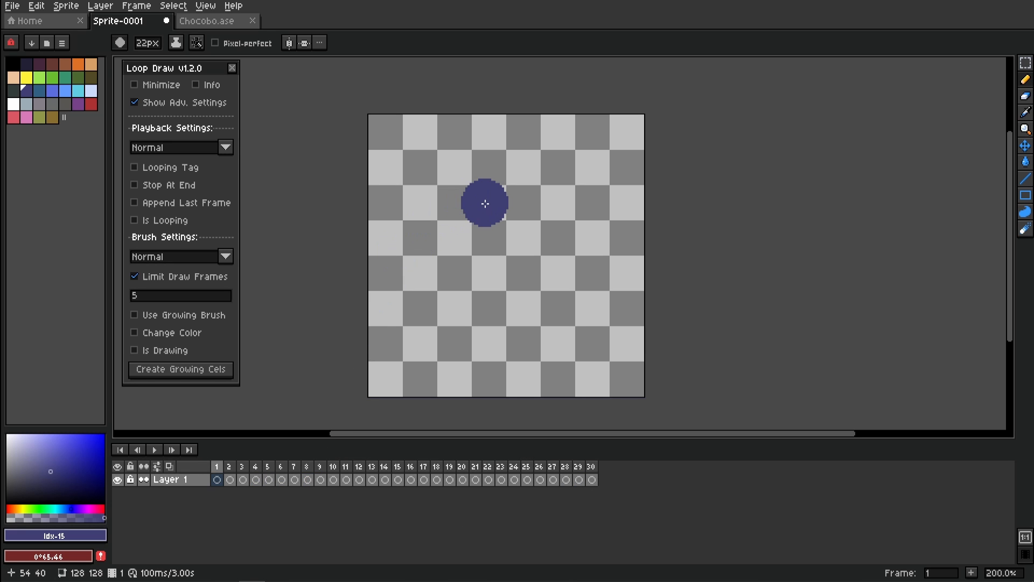
Step: Start the loop playback and paint several blue circle strokes on Layer 1 with drawing limited to 5 frames each
key("Return")
key("space")
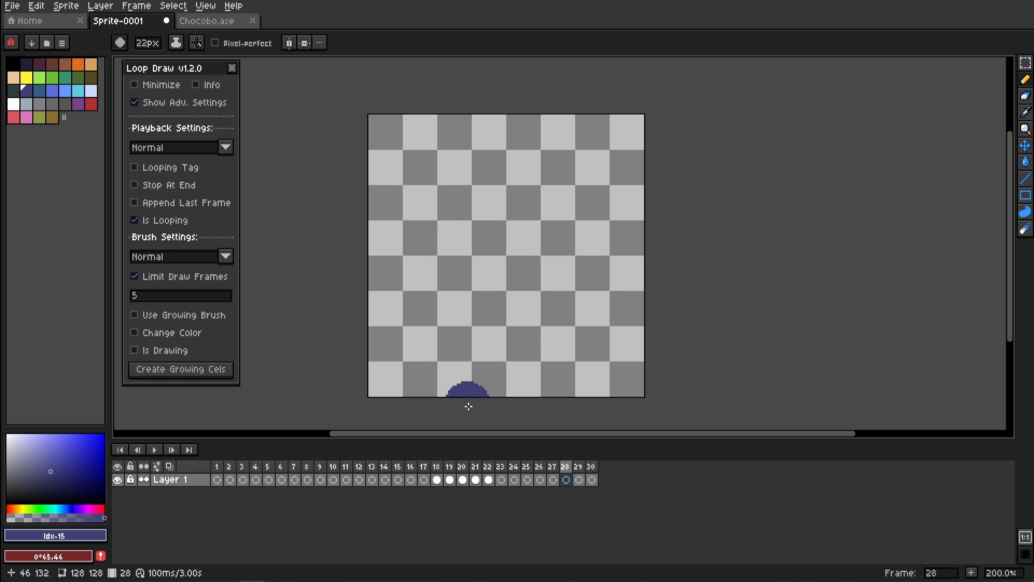
mouse_move(466, 364)
left_mouse_down()
mouse_move(452, 269)
mouse_move(443, 180)
left_mouse_up()
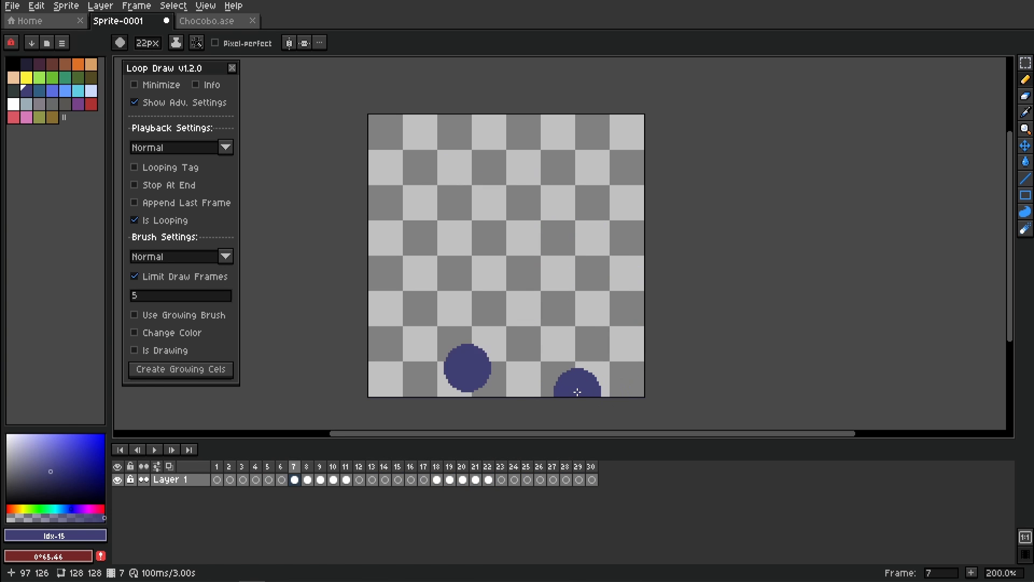
left_click_drag(586, 390, 540, 258)
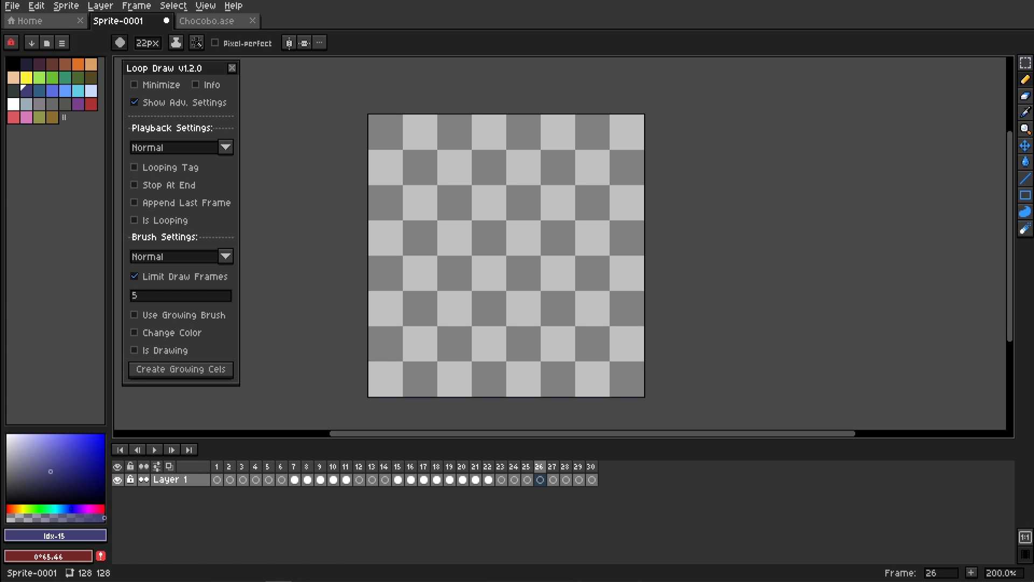
Step: Turn off Limit Draw Frames, enable Use Growing Brush, and set the brush size to 7 px
left_click(186, 277)
left_click(186, 294)
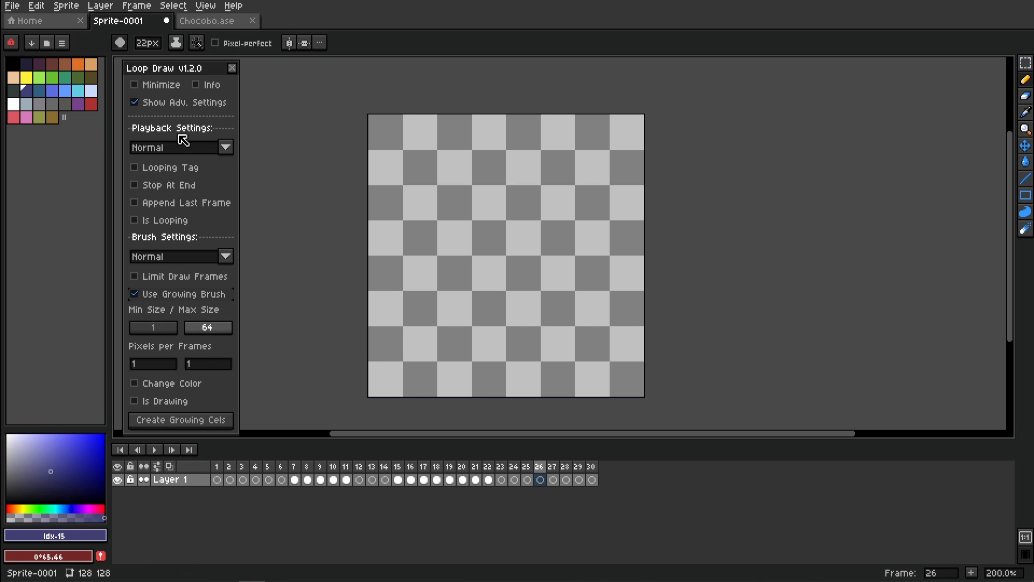
left_click(146, 43)
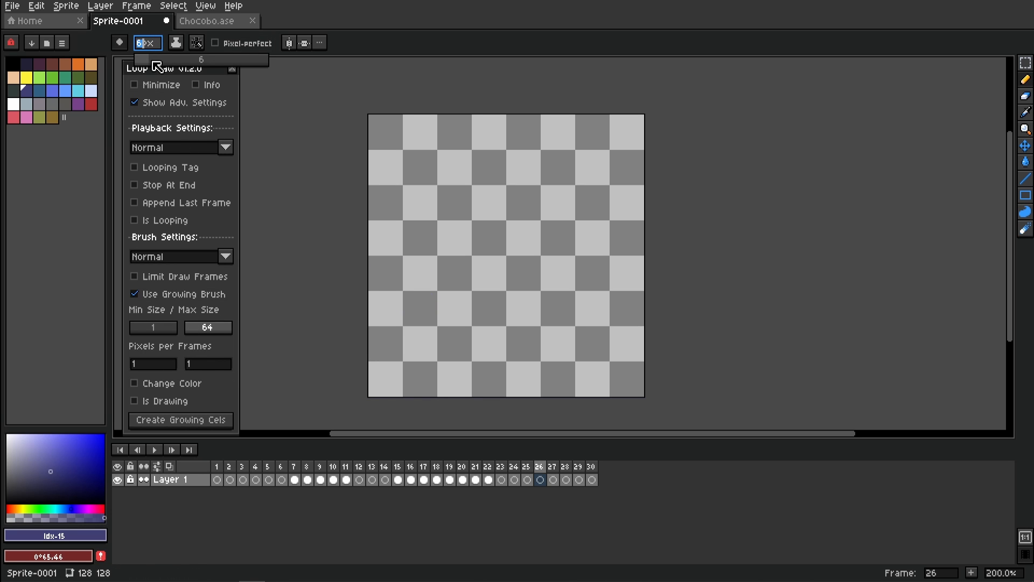
key("Return")
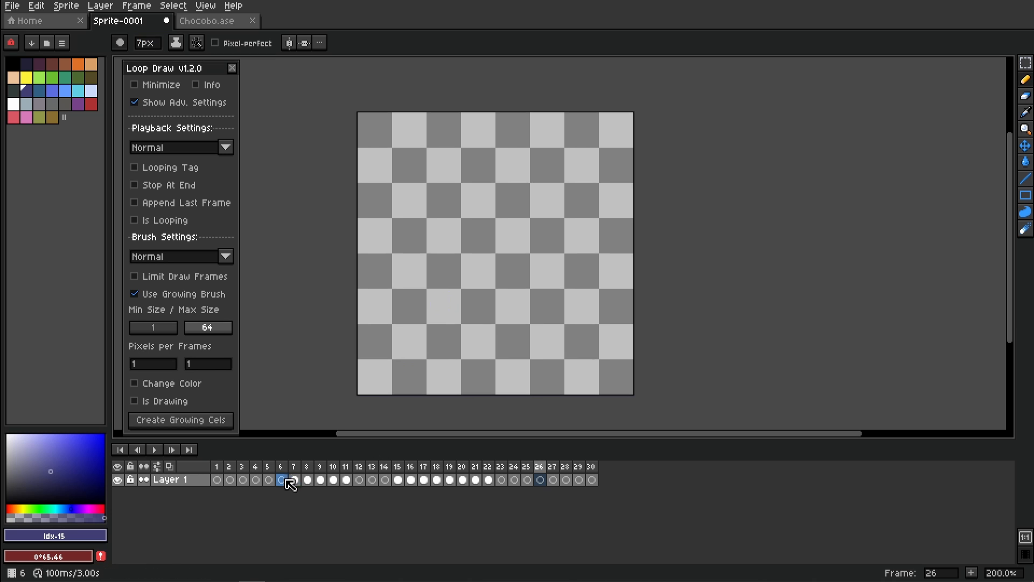
Step: Clear the Layer 1 cels in frames 7 to 23
left_click_drag(294, 479, 506, 483)
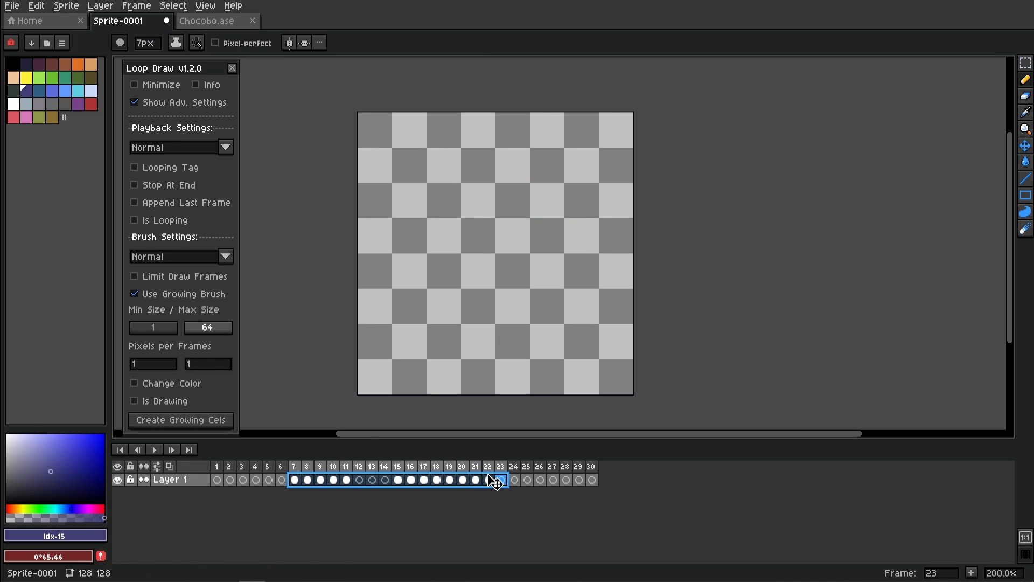
key("Delete")
left_click_drag(424, 333, 451, 335)
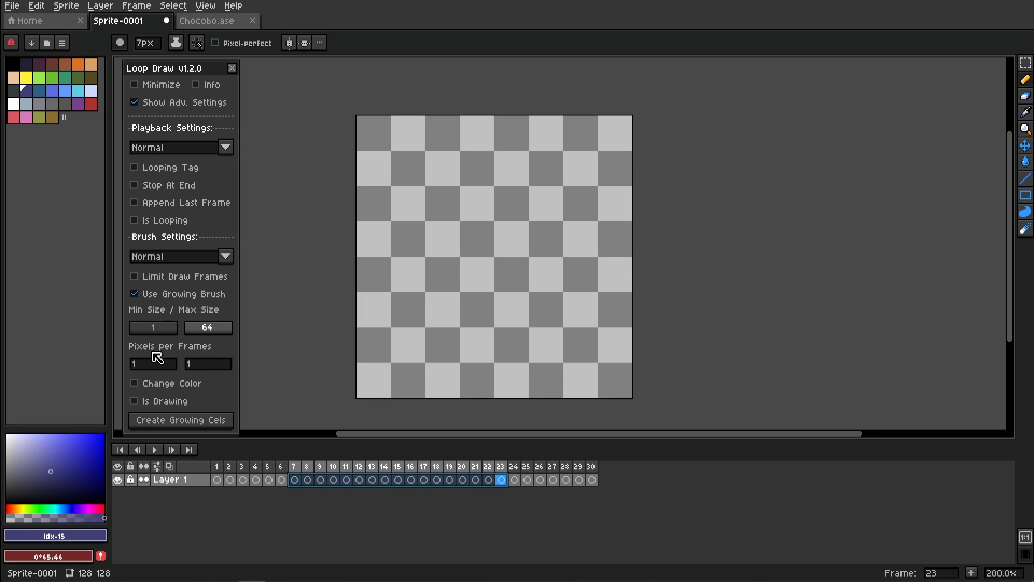
left_click_drag(406, 299, 396, 301)
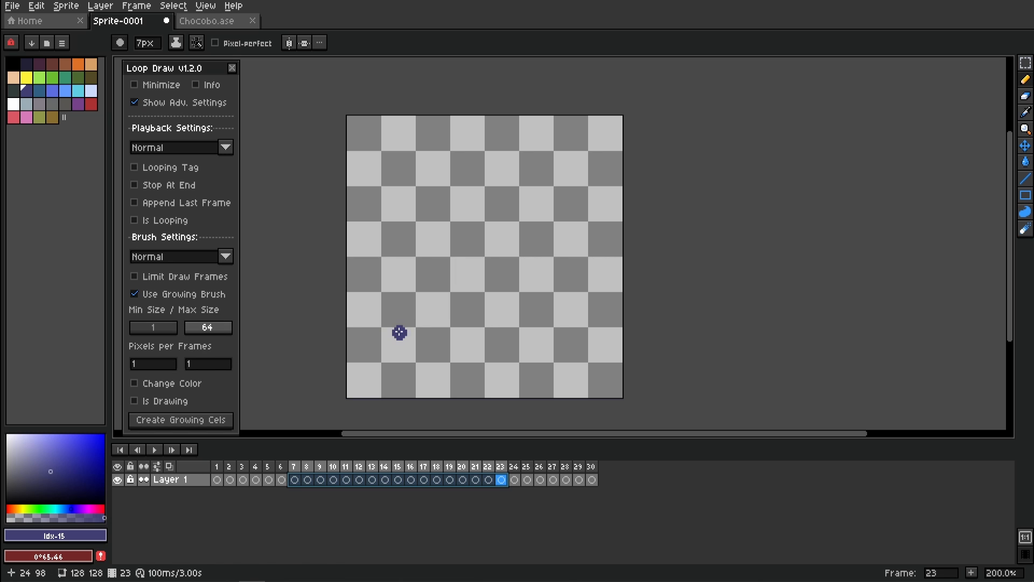
Step: Paint growing blue strokes on Layer 1, starting from frame 1, with a maximum brush size of 64
left_click_drag(399, 332, 412, 333)
left_click(217, 480)
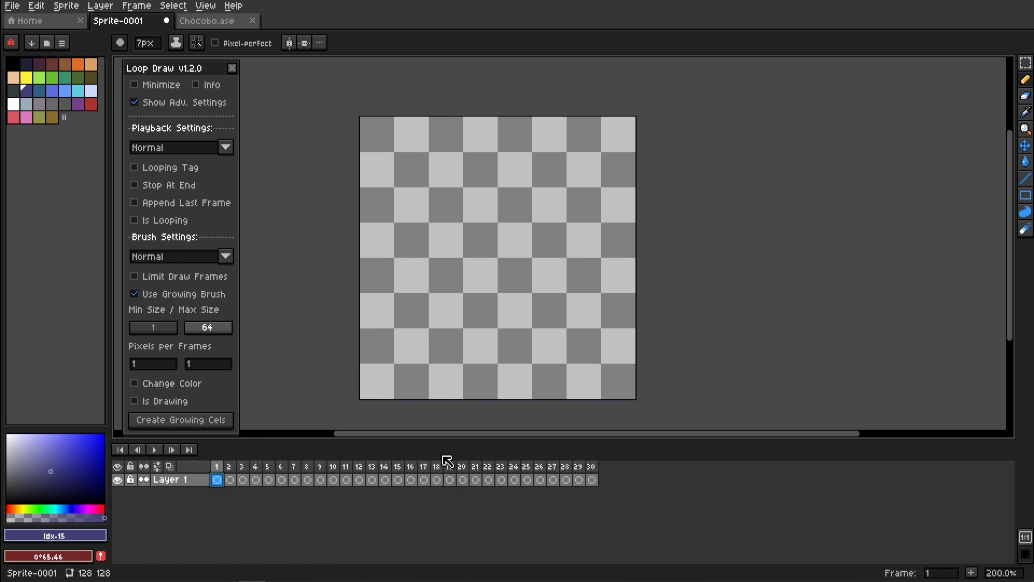
mouse_move(466, 355)
left_mouse_down()
mouse_move(520, 320)
mouse_move(551, 250)
mouse_move(509, 187)
mouse_move(451, 179)
mouse_move(406, 214)
mouse_move(388, 276)
mouse_move(423, 325)
mouse_move(504, 343)
mouse_move(581, 311)
mouse_move(573, 244)
mouse_move(533, 189)
mouse_move(480, 186)
mouse_move(446, 217)
mouse_move(424, 289)
mouse_move(482, 336)
mouse_move(579, 291)
mouse_move(547, 218)
mouse_move(479, 194)
mouse_move(428, 225)
mouse_move(413, 287)
mouse_move(468, 324)
mouse_move(546, 307)
mouse_move(552, 237)
mouse_move(498, 202)
mouse_move(434, 236)
mouse_move(451, 318)
mouse_move(508, 319)
mouse_move(551, 253)
mouse_move(528, 203)
mouse_move(455, 185)
mouse_move(421, 226)
mouse_move(453, 266)
left_mouse_up()
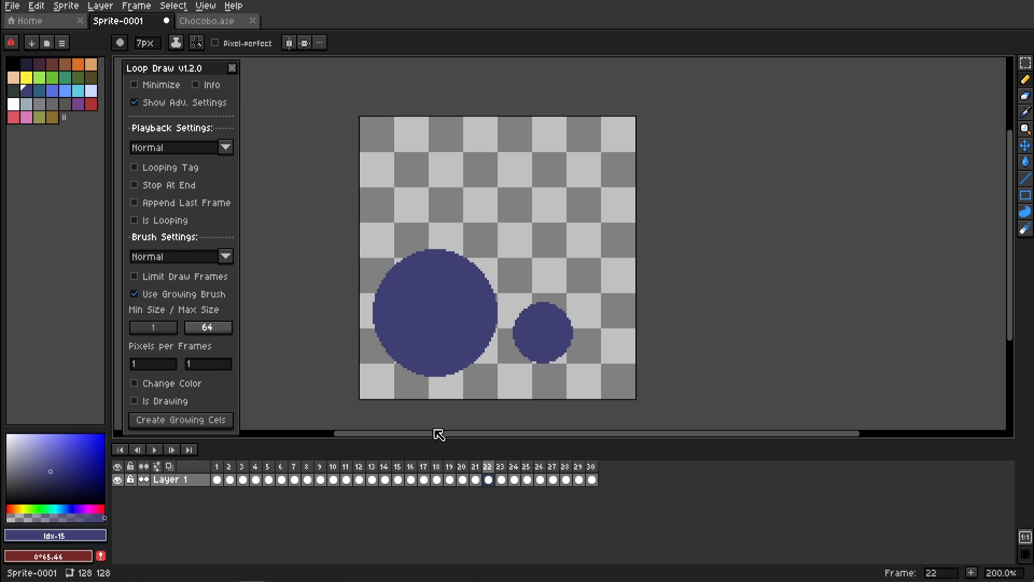
Step: Clear the Layer 1 cels in frames 1 to 30 and set the growing brush's maximum size to 18
left_click_drag(236, 485, 596, 462)
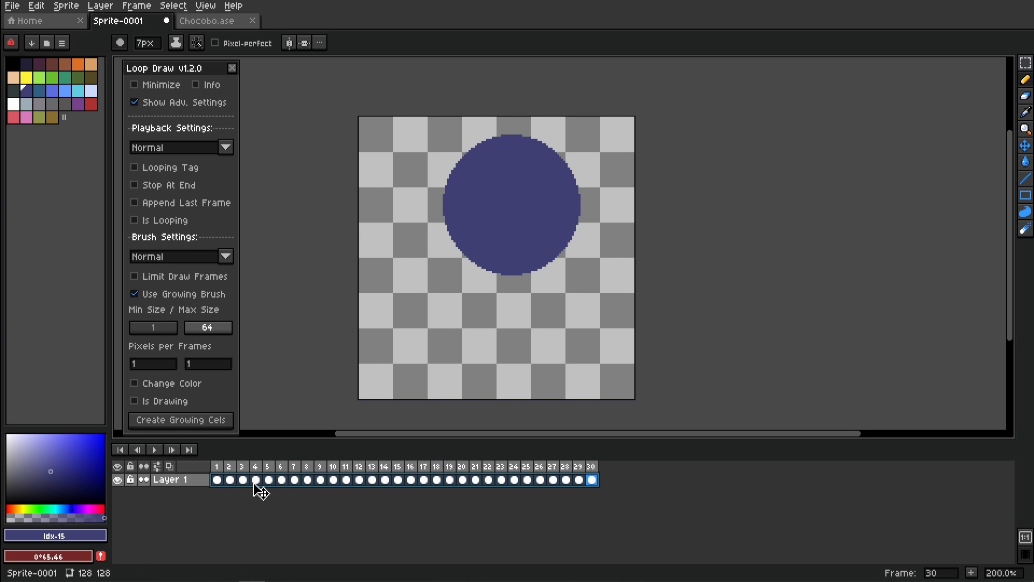
left_click_drag(215, 482, 596, 478)
key("Delete")
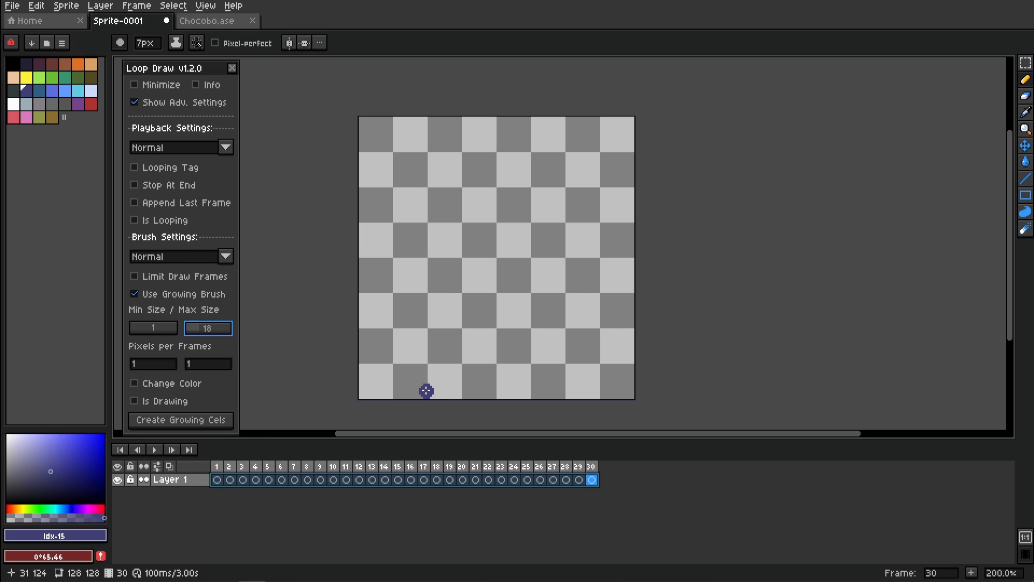
Step: Loop the playback from frame 1, paint several growing blue strokes up the canvas, and stop the loop
left_click(219, 480)
mouse_move(411, 396)
left_mouse_down()
mouse_move(443, 360)
mouse_move(400, 264)
mouse_move(420, 230)
mouse_move(422, 196)
mouse_move(408, 181)
left_mouse_up()
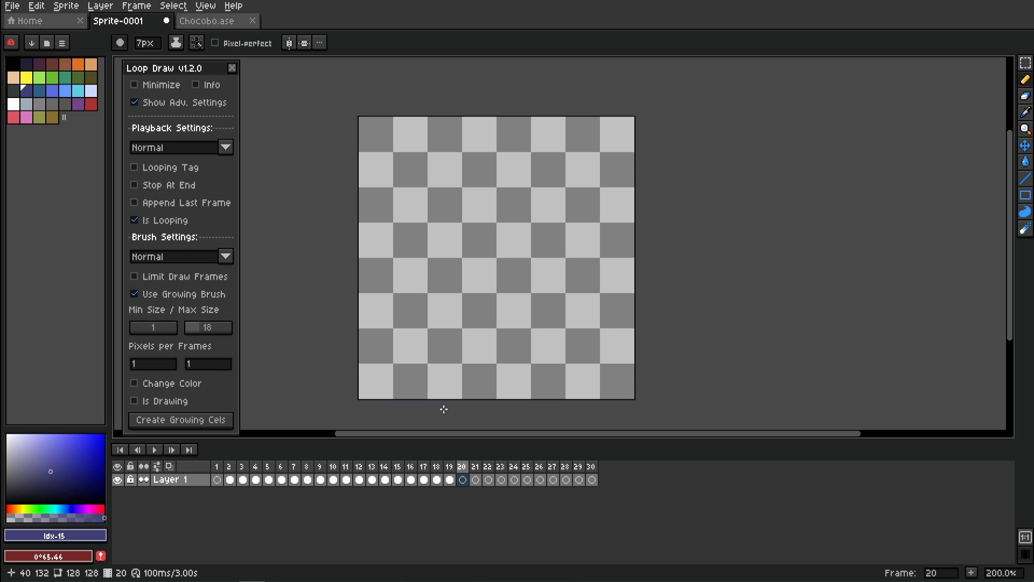
mouse_move(437, 396)
left_mouse_down()
mouse_move(485, 392)
mouse_move(493, 366)
mouse_move(493, 334)
mouse_move(461, 307)
mouse_move(489, 250)
mouse_move(474, 215)
left_mouse_up()
mouse_move(558, 379)
left_mouse_down()
mouse_move(524, 390)
mouse_move(519, 355)
mouse_move(547, 334)
mouse_move(508, 272)
mouse_move(533, 234)
mouse_move(526, 197)
left_mouse_up()
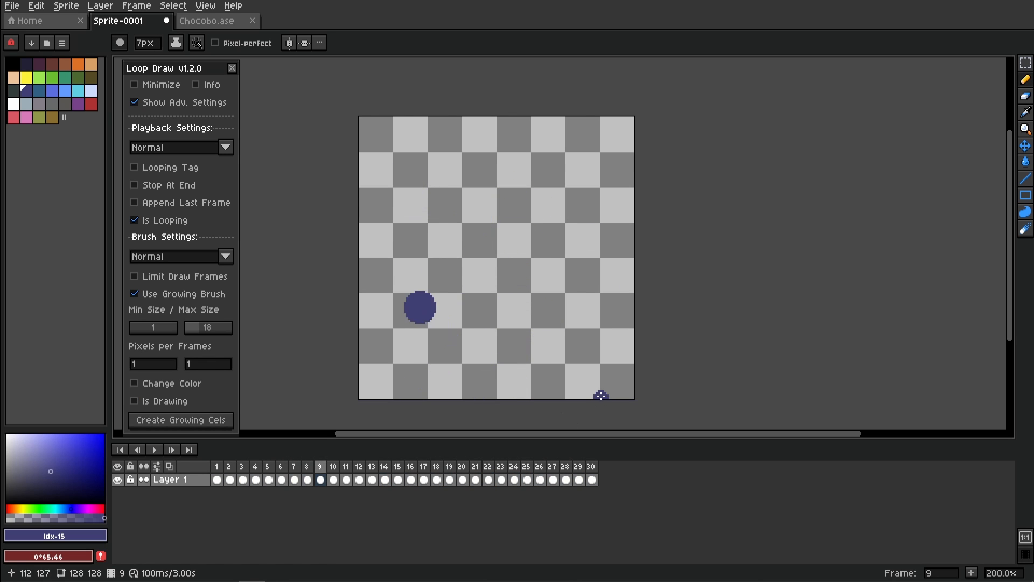
mouse_move(570, 388)
left_mouse_down()
mouse_move(542, 348)
mouse_move(584, 271)
mouse_move(526, 182)
left_mouse_up()
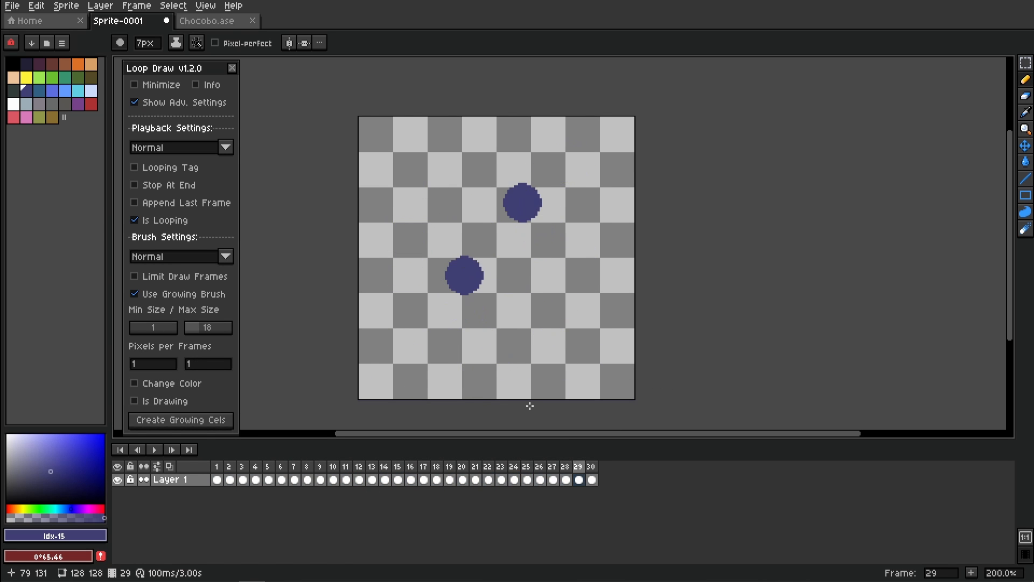
mouse_move(569, 404)
left_mouse_down()
mouse_move(539, 383)
mouse_move(488, 331)
mouse_move(560, 264)
mouse_move(538, 217)
mouse_move(488, 173)
mouse_move(531, 142)
mouse_move(579, 140)
left_mouse_up()
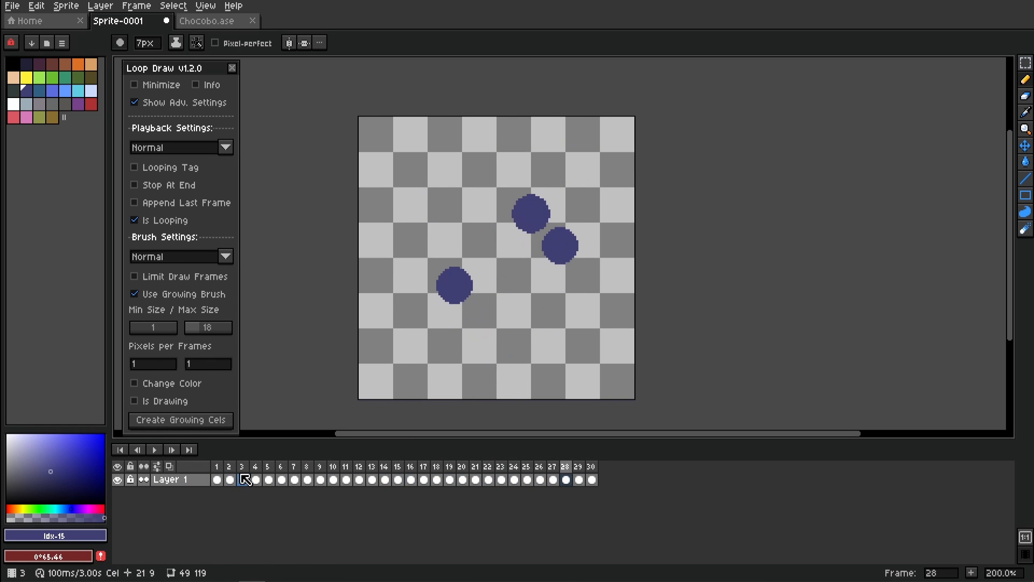
left_click(164, 228)
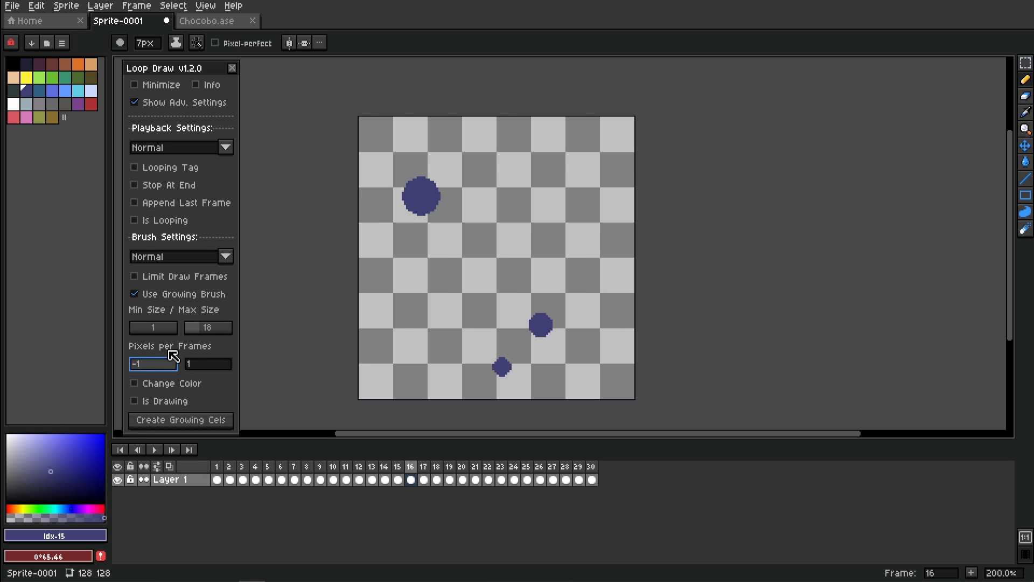
Step: Set the brush size to 52 px and the growing brush's maximum size to 64
left_click(153, 44)
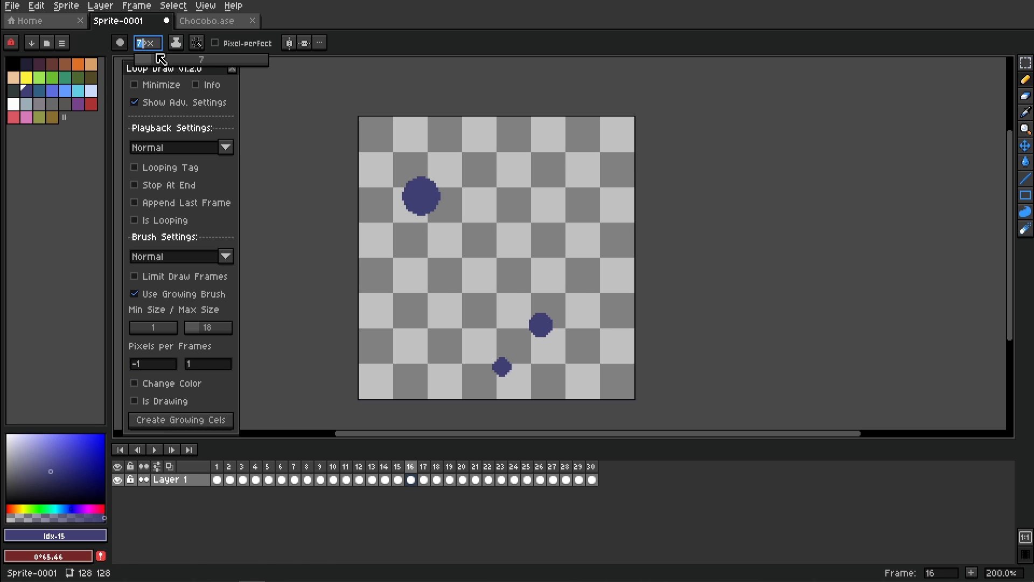
left_click(207, 333)
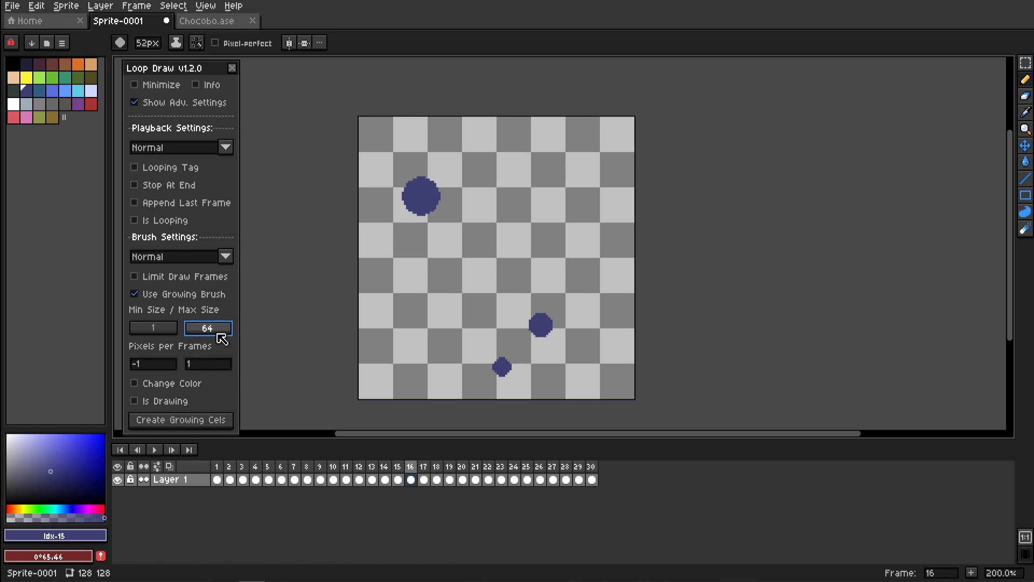
mouse_move(464, 248)
left_mouse_down()
mouse_move(446, 243)
mouse_move(457, 253)
left_mouse_up()
Step: Clear all 30 Layer 1 cels and paint shrinking strokes in the red palette colour 28 at -1 pixel per frame
left_click(14, 117)
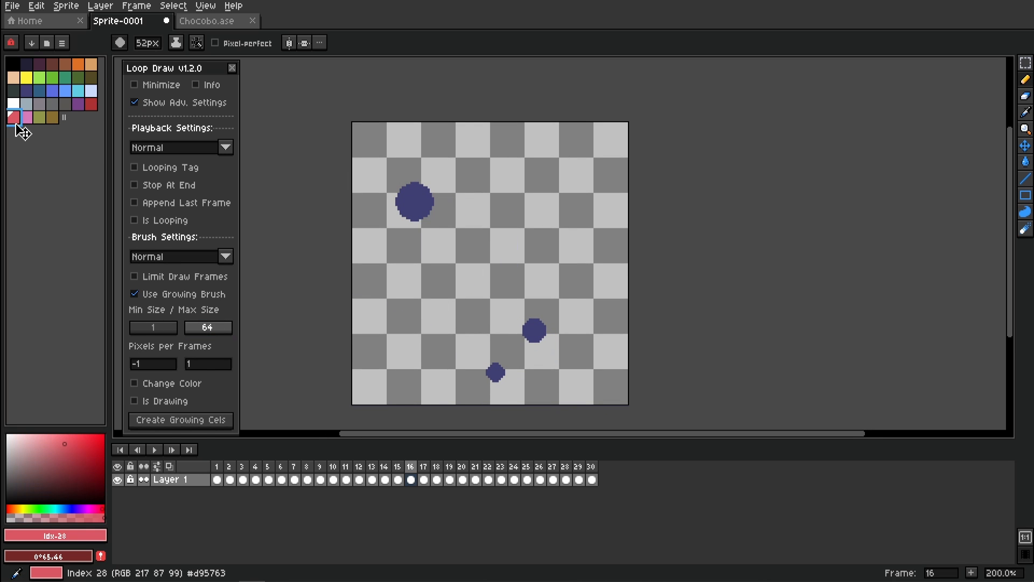
mouse_move(224, 485)
left_mouse_down()
mouse_move(485, 496)
mouse_move(591, 486)
left_mouse_up()
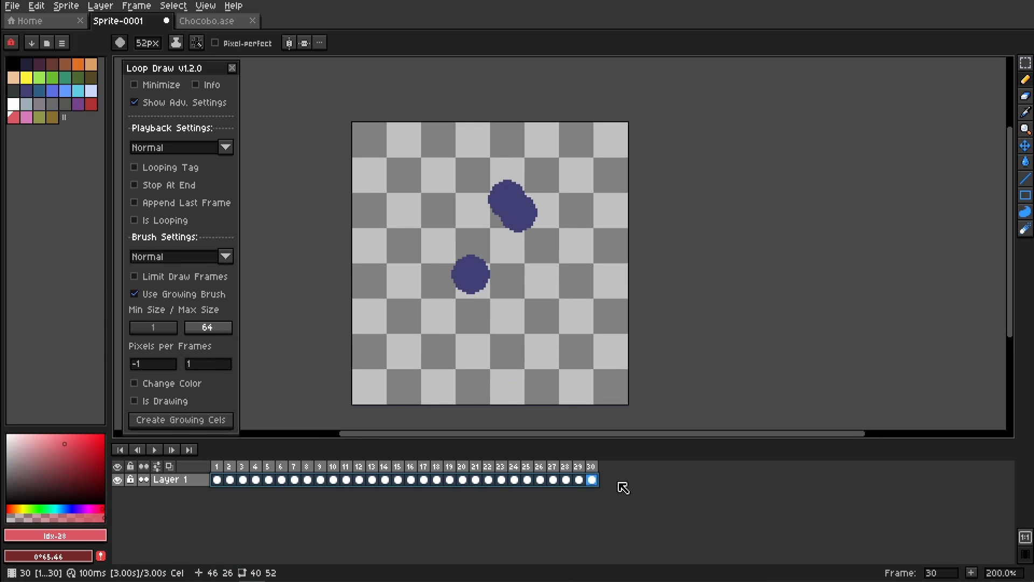
key("Delete")
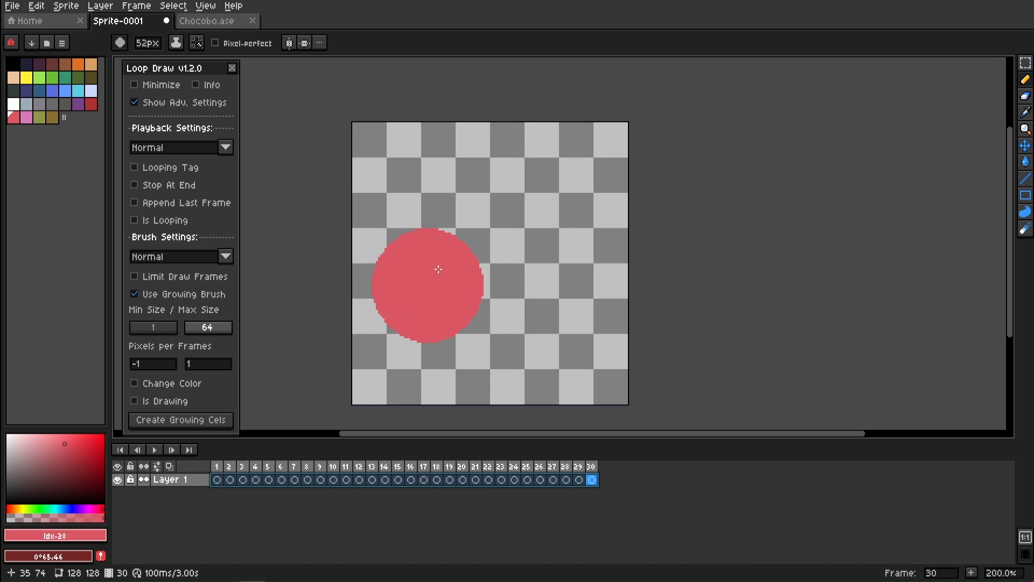
mouse_move(561, 187)
left_mouse_down()
mouse_move(458, 186)
mouse_move(405, 225)
mouse_move(393, 279)
mouse_move(426, 340)
mouse_move(487, 356)
mouse_move(539, 328)
mouse_move(555, 292)
mouse_move(540, 257)
mouse_move(473, 234)
mouse_move(421, 263)
mouse_move(423, 318)
mouse_move(462, 345)
mouse_move(543, 344)
mouse_move(577, 308)
mouse_move(571, 264)
mouse_move(514, 218)
mouse_move(459, 232)
mouse_move(423, 270)
mouse_move(417, 322)
mouse_move(512, 351)
mouse_move(574, 314)
mouse_move(556, 262)
mouse_move(483, 240)
mouse_move(680, 377)
left_mouse_up()
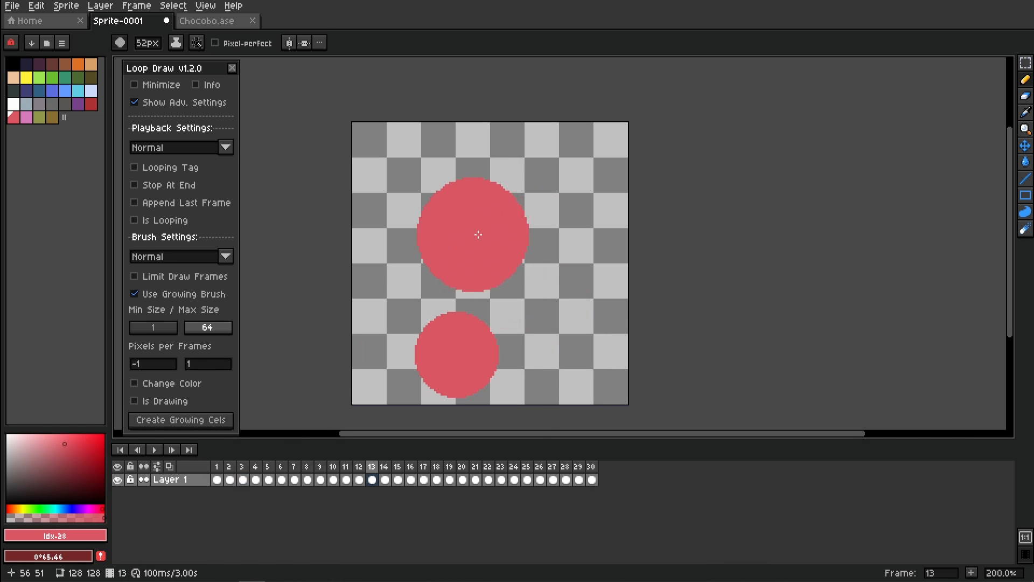
Step: Set the growing brush's pixels value to -5 and clear the Layer 1 cels in frames 1 to 30
mouse_move(218, 479)
left_mouse_down()
mouse_move(321, 470)
mouse_move(606, 494)
mouse_move(224, 494)
left_mouse_up()
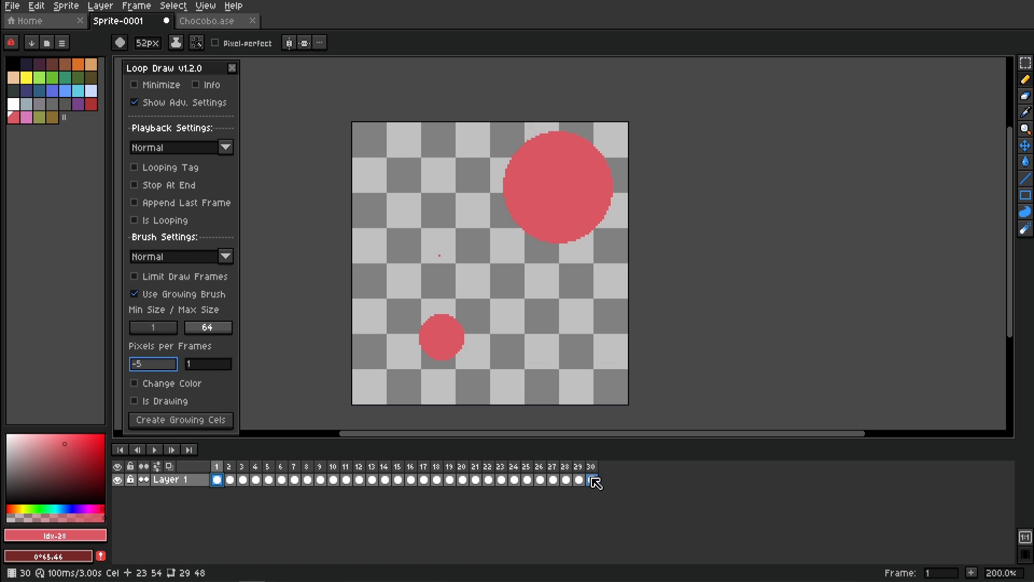
left_click_drag(595, 483, 217, 482)
key("Delete")
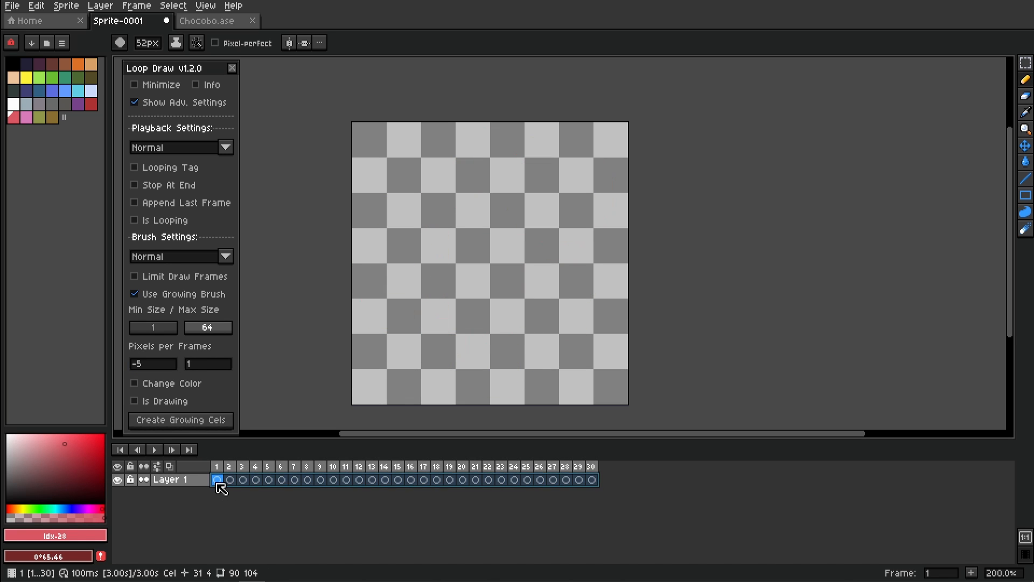
Step: Start the loop playback and paint several rapidly shrinking red strokes across the Layer 1 frames
left_click_drag(490, 331, 479, 335)
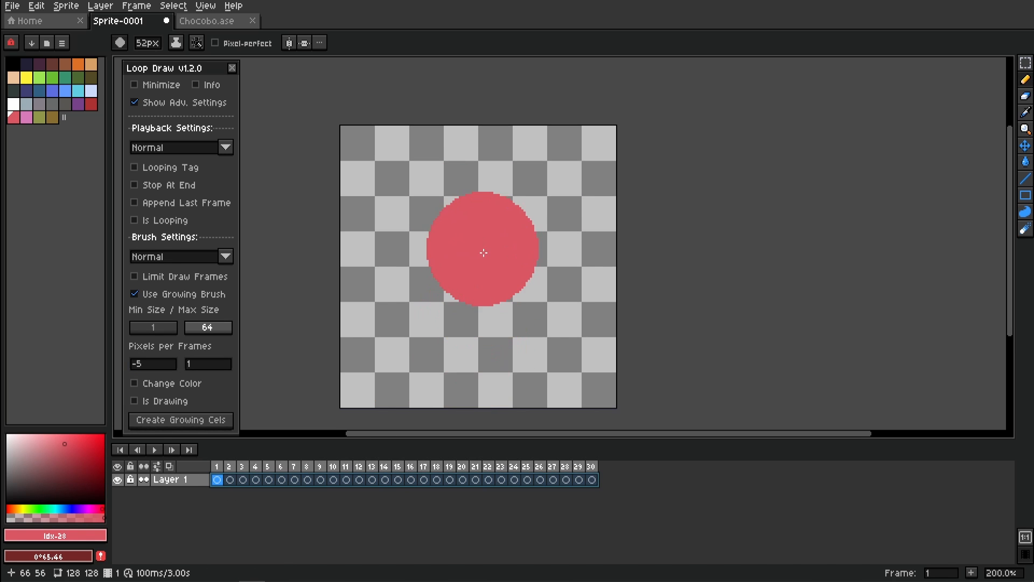
mouse_move(540, 205)
left_mouse_down()
mouse_move(465, 199)
mouse_move(401, 243)
mouse_move(505, 306)
left_mouse_up()
left_click_drag(454, 228, 440, 227)
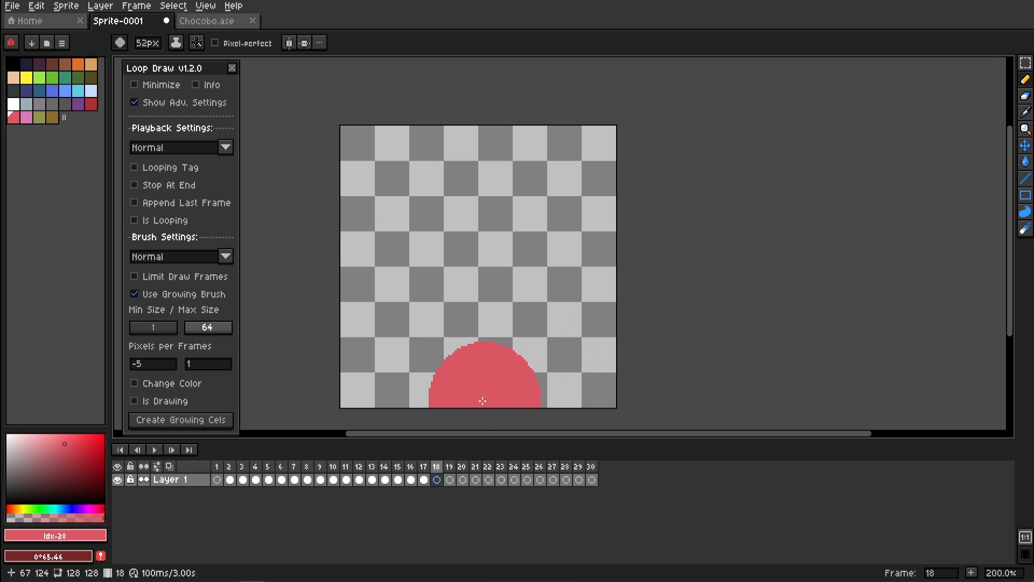
key("Return")
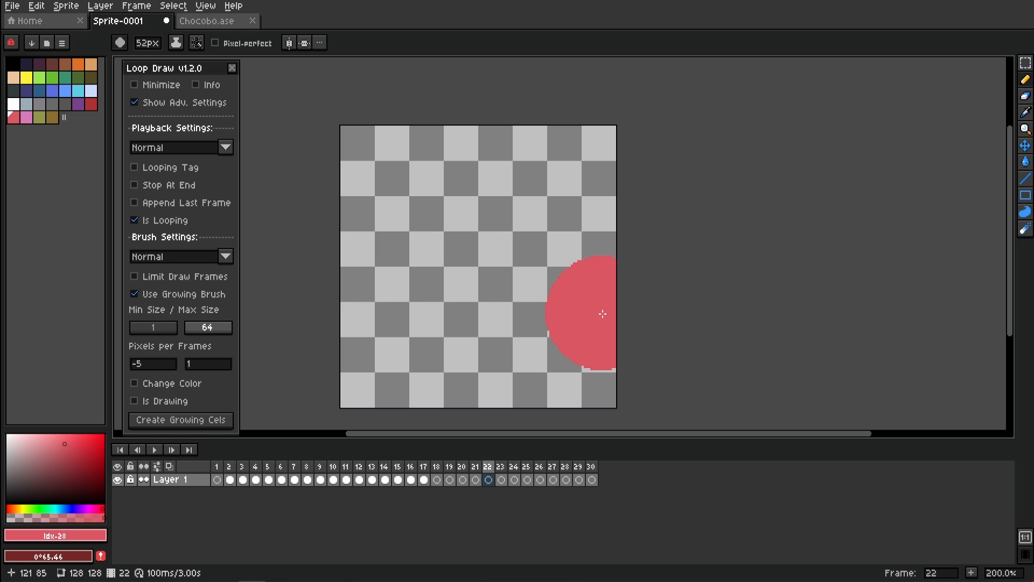
mouse_move(553, 211)
left_mouse_down()
mouse_move(547, 203)
mouse_move(402, 233)
mouse_move(495, 346)
left_mouse_up()
mouse_move(490, 236)
left_mouse_down()
mouse_move(536, 214)
mouse_move(640, 276)
mouse_move(590, 250)
left_mouse_up()
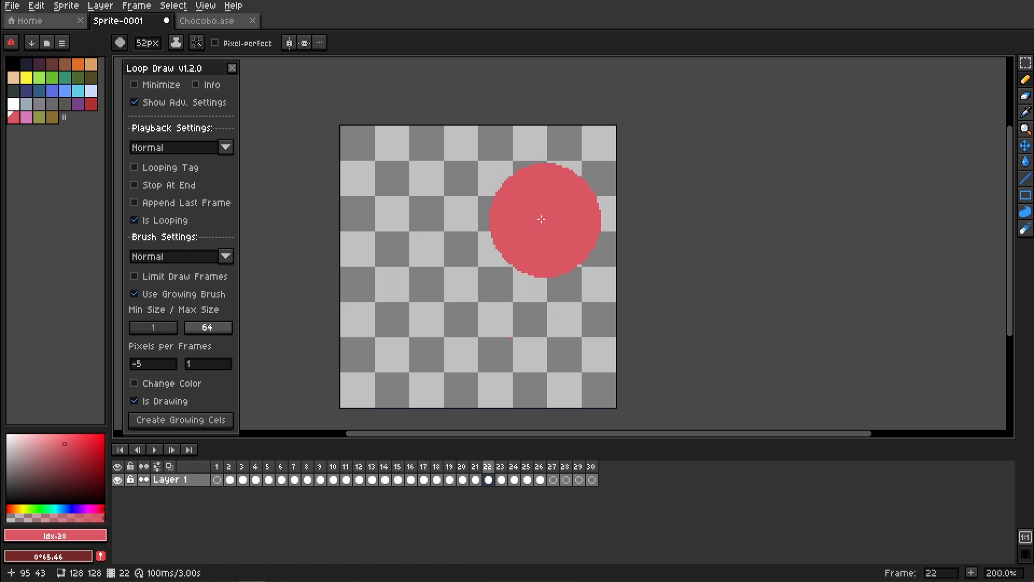
mouse_move(543, 220)
left_mouse_down()
mouse_move(455, 199)
mouse_move(393, 240)
mouse_move(397, 316)
mouse_move(504, 313)
mouse_move(547, 239)
mouse_move(547, 200)
left_mouse_up()
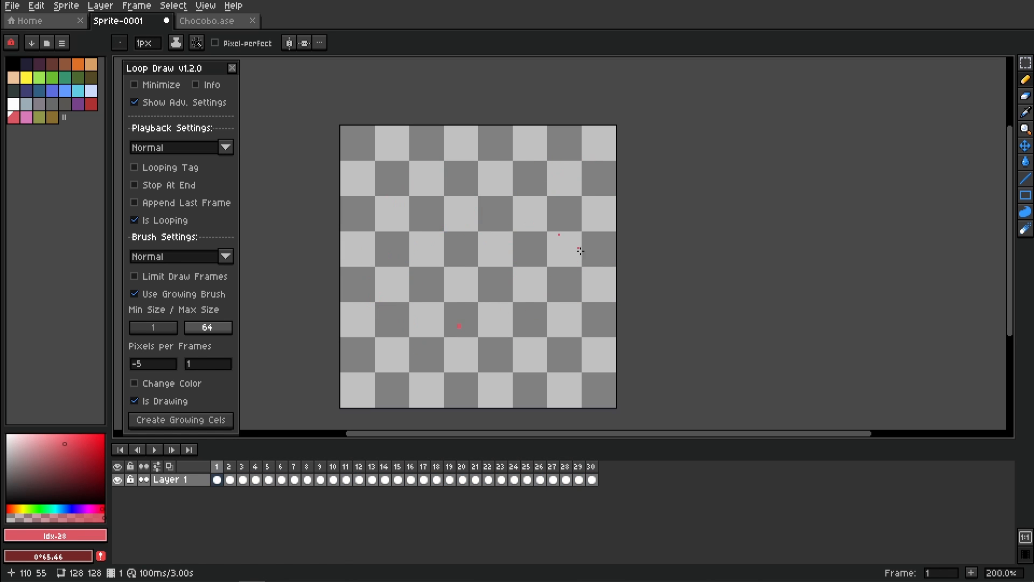
mouse_move(522, 391)
left_mouse_down()
mouse_move(450, 370)
mouse_move(518, 391)
mouse_move(427, 226)
mouse_move(530, 365)
mouse_move(485, 266)
mouse_move(590, 275)
left_mouse_up()
Step: Paint shrinking strokes on Layer 1 in orange (palette colour 5) and yellow (palette colour 8) while the animation loops
left_click(78, 64)
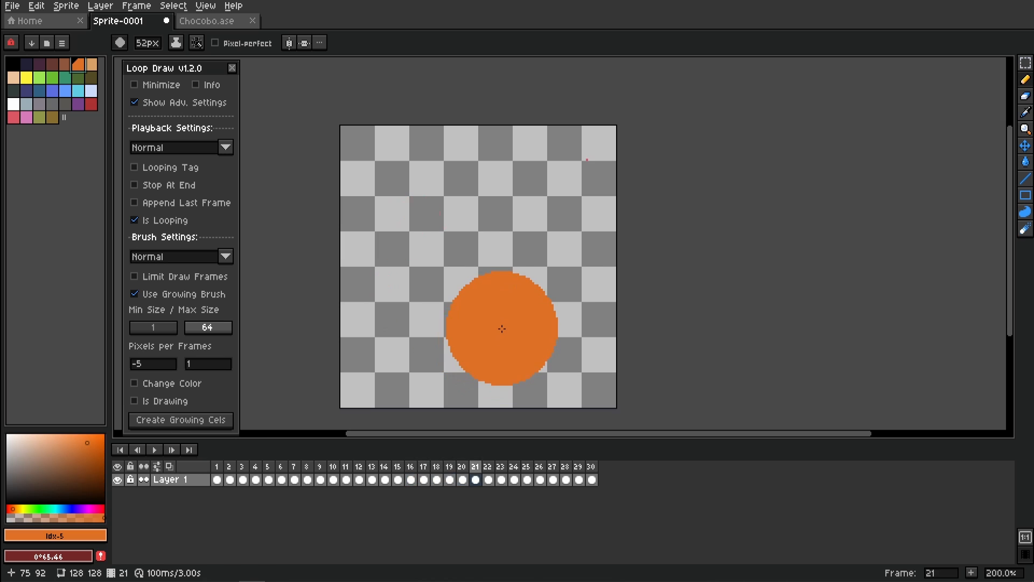
mouse_move(508, 322)
left_mouse_down()
mouse_move(548, 244)
mouse_move(483, 197)
left_mouse_up()
mouse_move(382, 267)
left_mouse_down()
mouse_move(495, 333)
mouse_move(521, 314)
left_mouse_up()
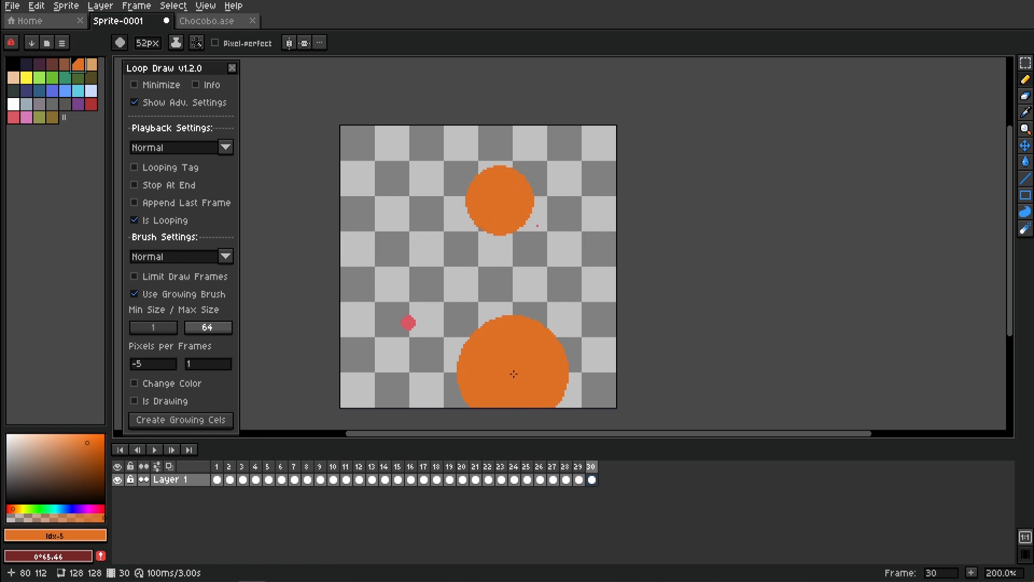
left_click(26, 78)
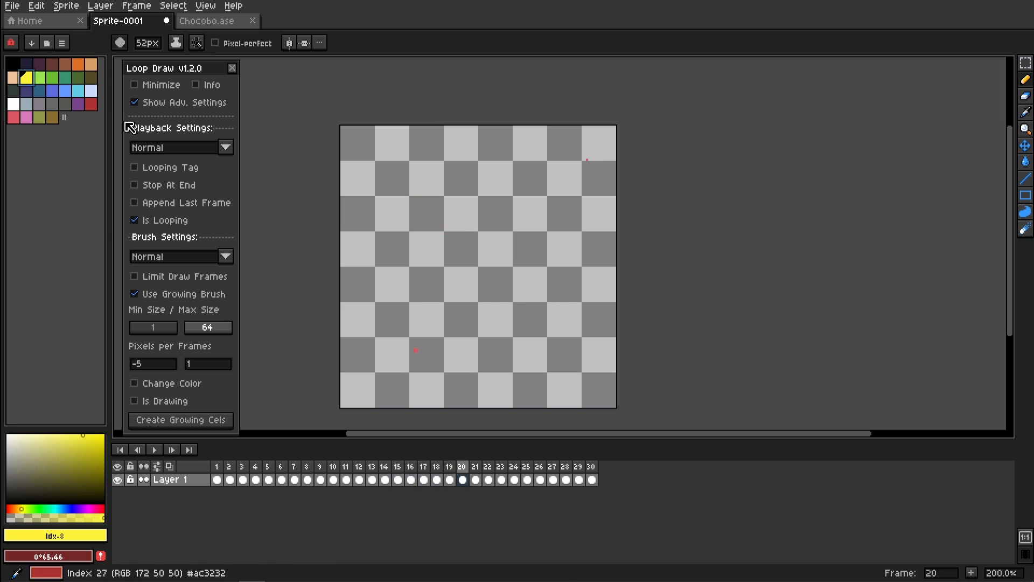
left_click(517, 323)
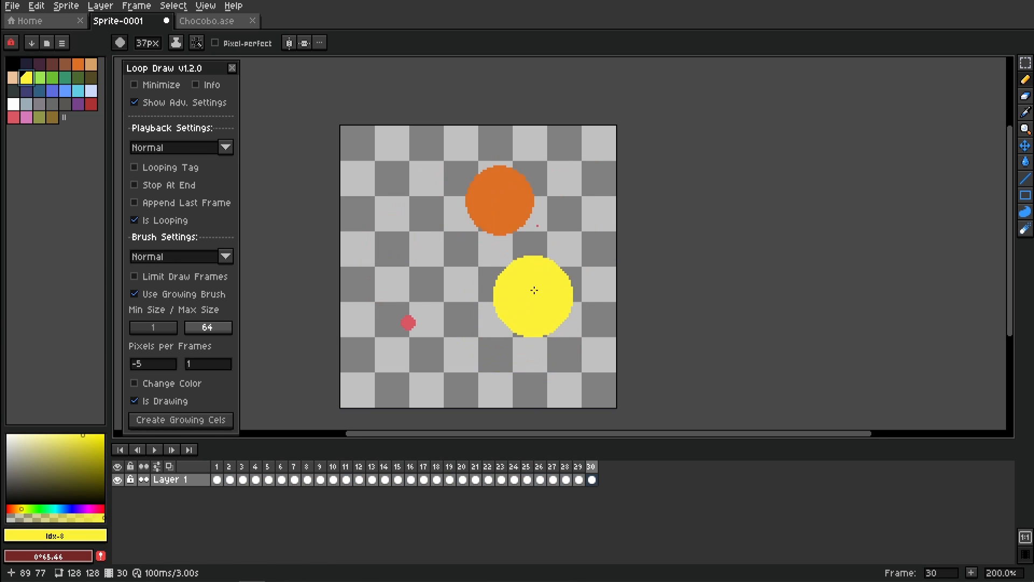
mouse_move(532, 292)
left_mouse_down()
mouse_move(507, 224)
mouse_move(422, 213)
left_mouse_up()
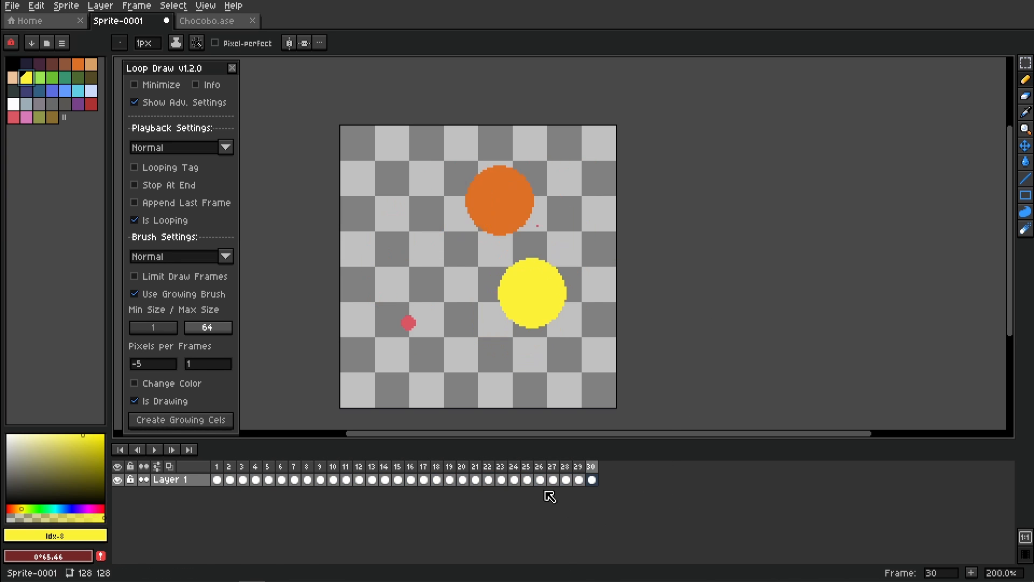
Step: Turn on onion skinning and paint more shrinking yellow strokes during loop playback, stopping the loop at the end
left_click(169, 466)
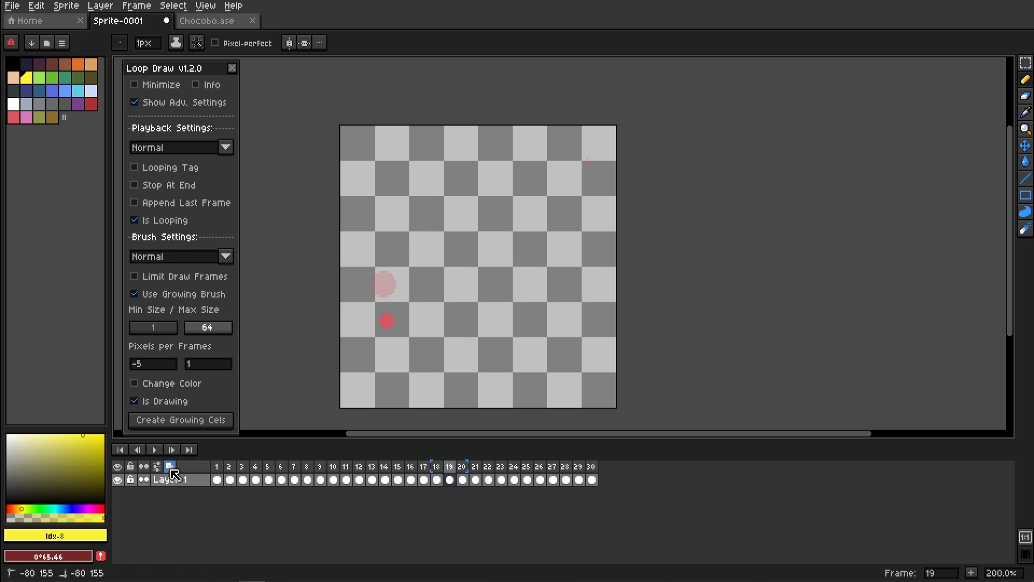
left_click(172, 221)
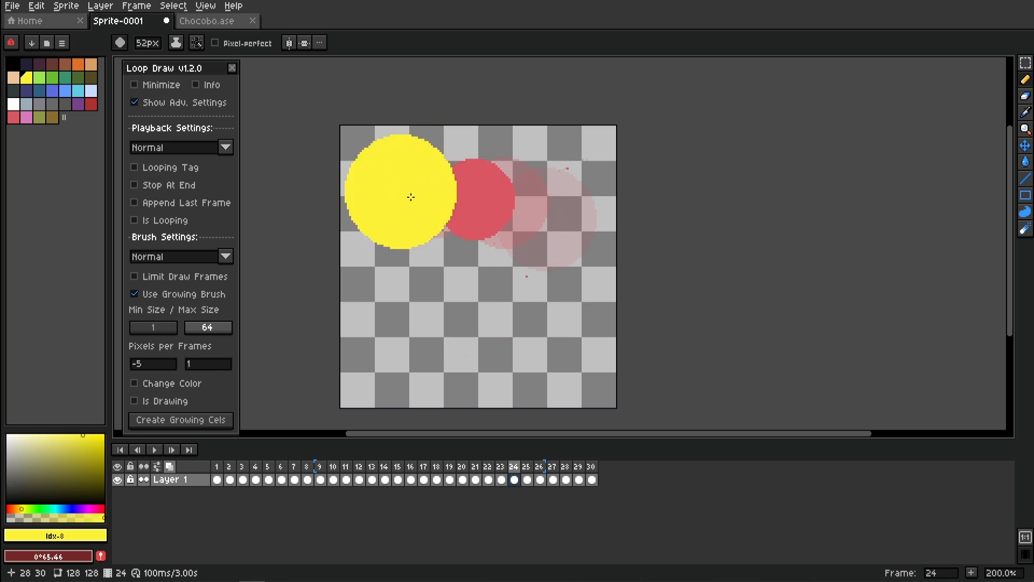
left_click(179, 224)
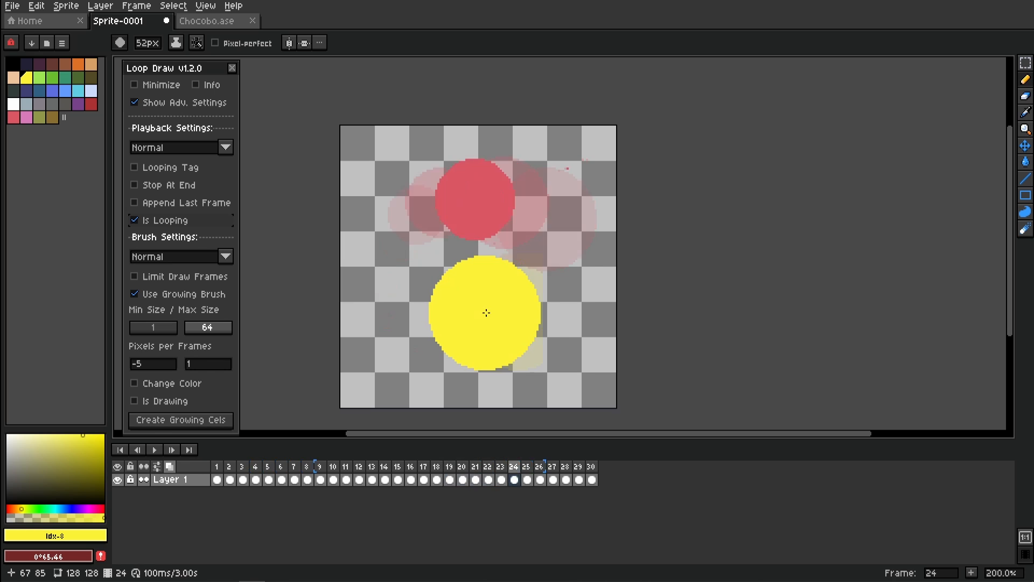
key("space")
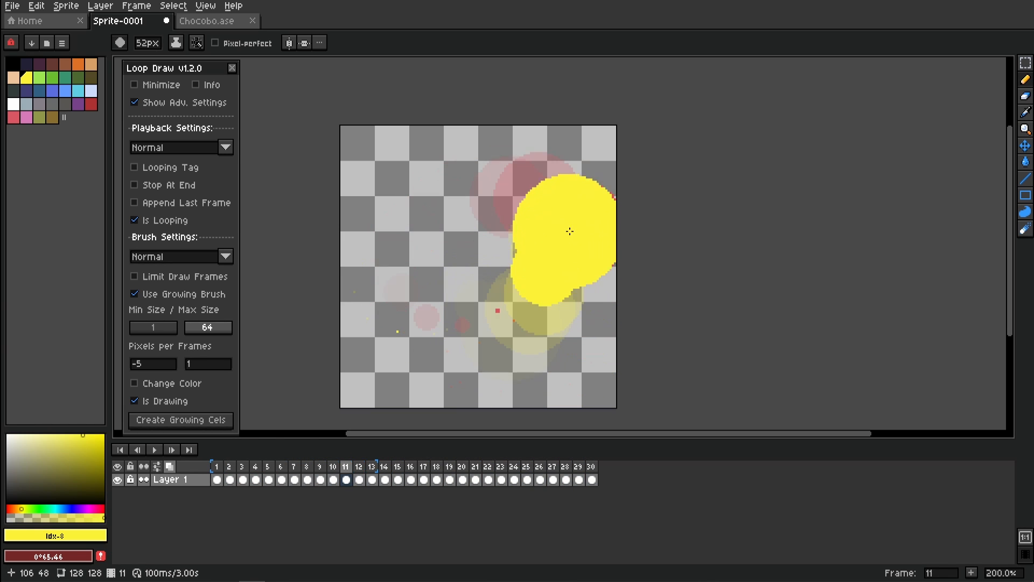
key("Return")
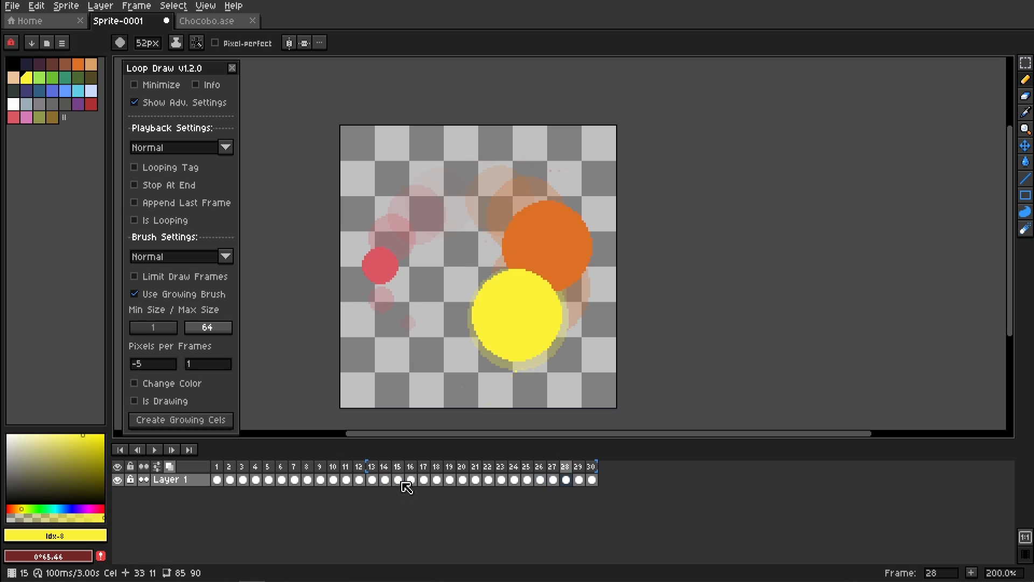
Step: Turn off onion skinning and create growing cels from the Layer 1 cels in frames 1 to 30
mouse_move(220, 481)
left_mouse_down()
mouse_move(611, 483)
mouse_move(222, 464)
left_mouse_up()
left_click(171, 467)
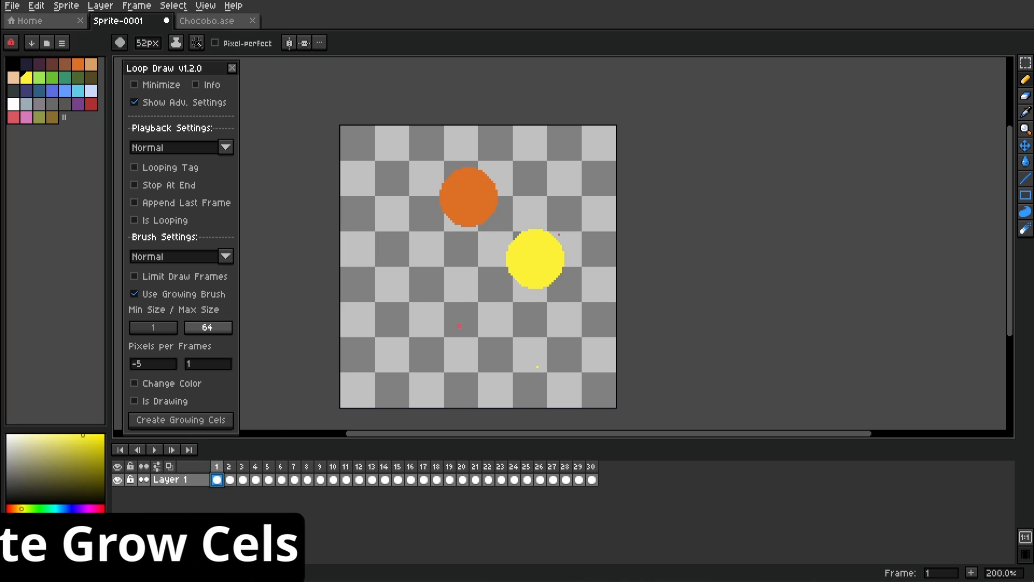
left_click(169, 466)
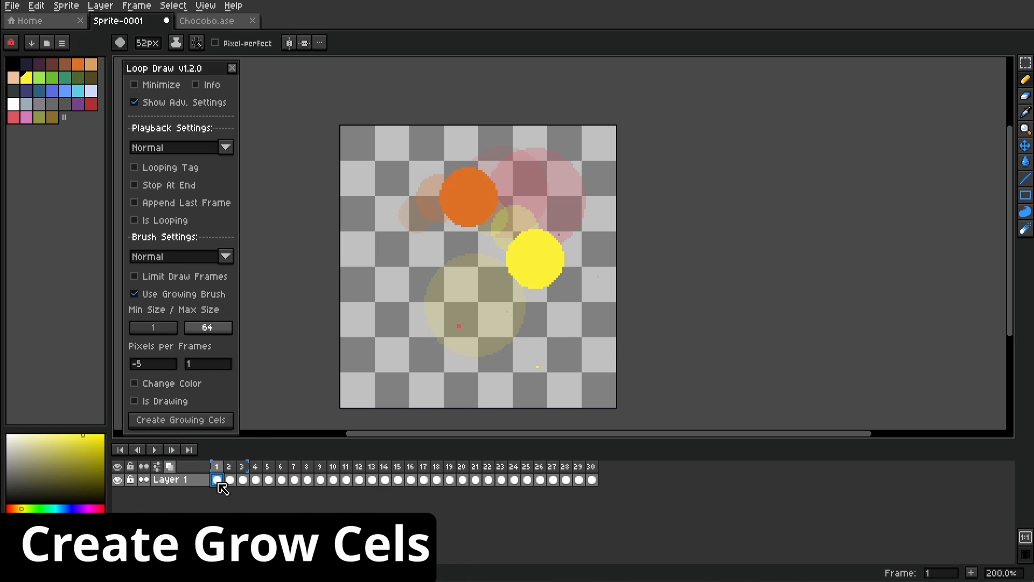
left_click_drag(222, 488, 358, 479)
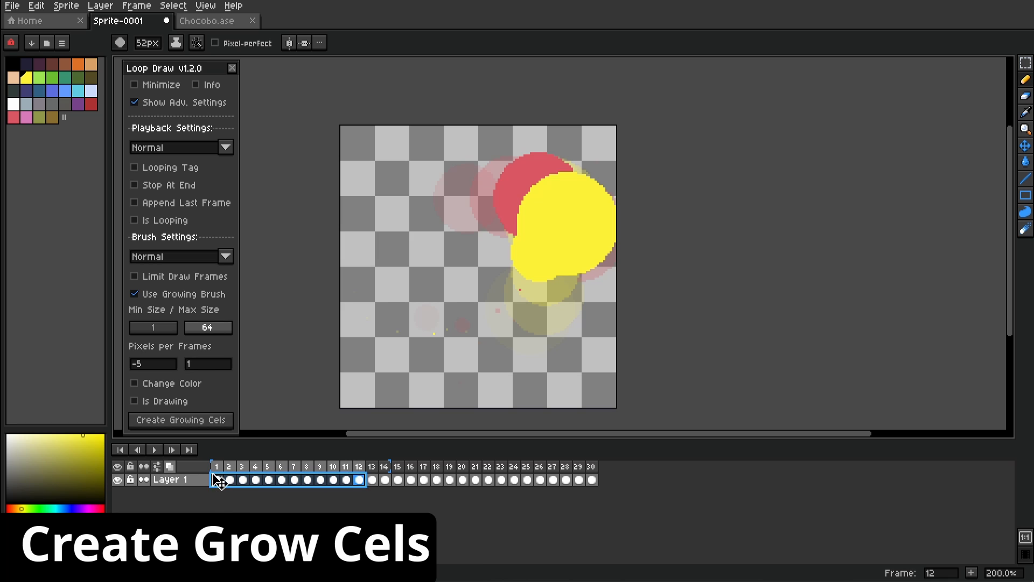
left_click(218, 480)
left_click(170, 466)
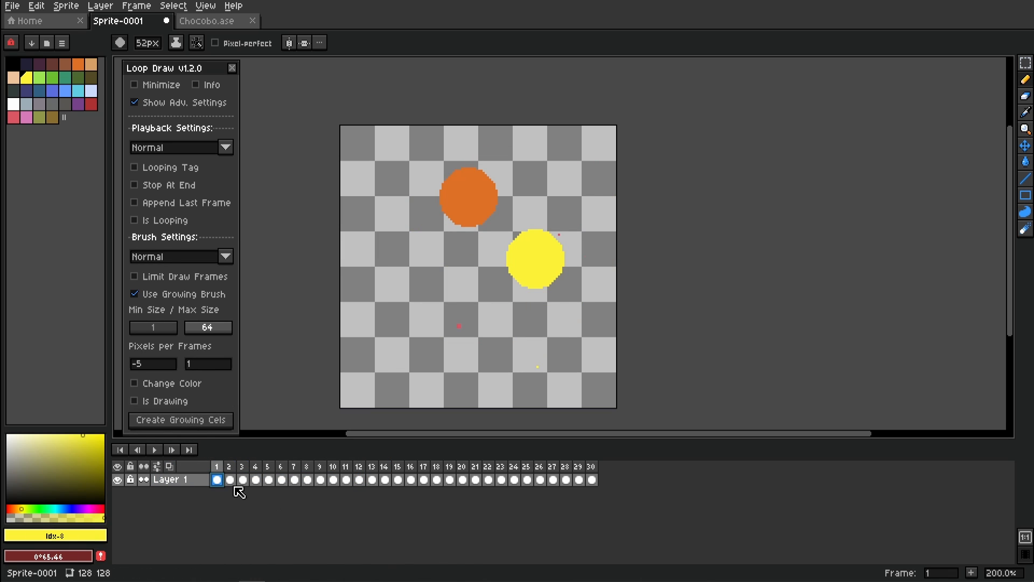
left_click_drag(225, 488, 593, 487)
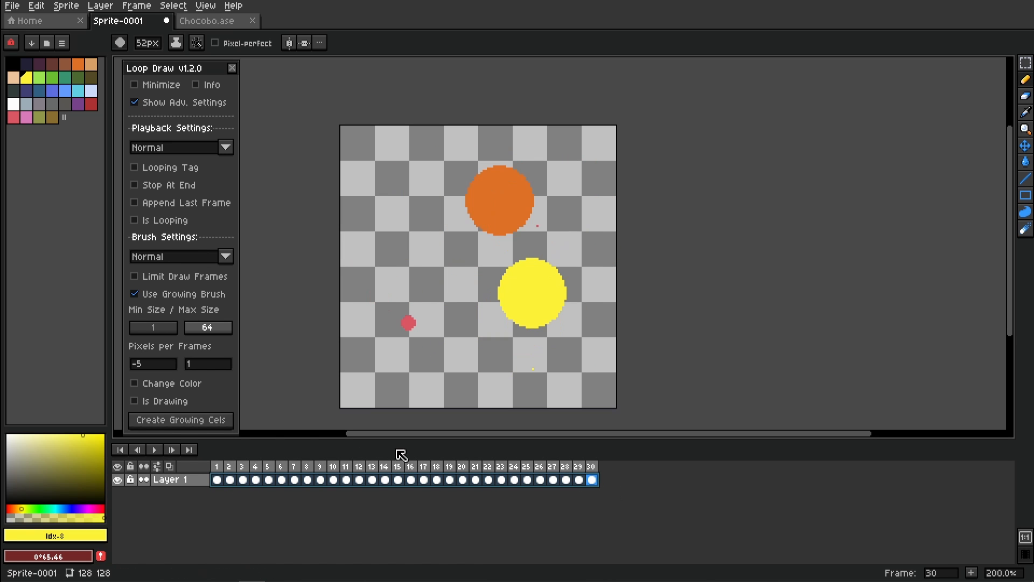
left_click(189, 428)
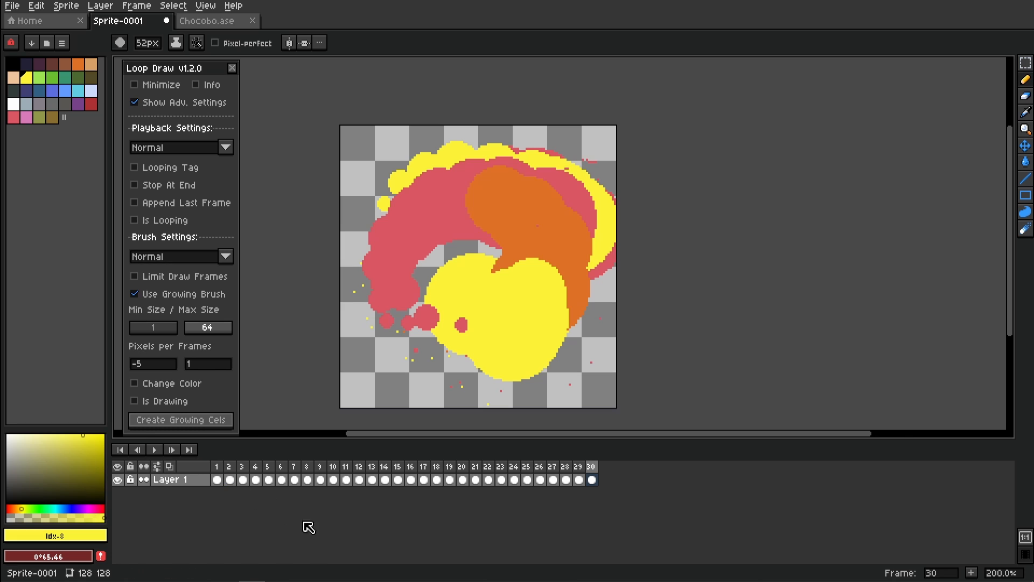
Step: Clear all Layer 1 cels in frames 1 to 30
left_click(219, 484)
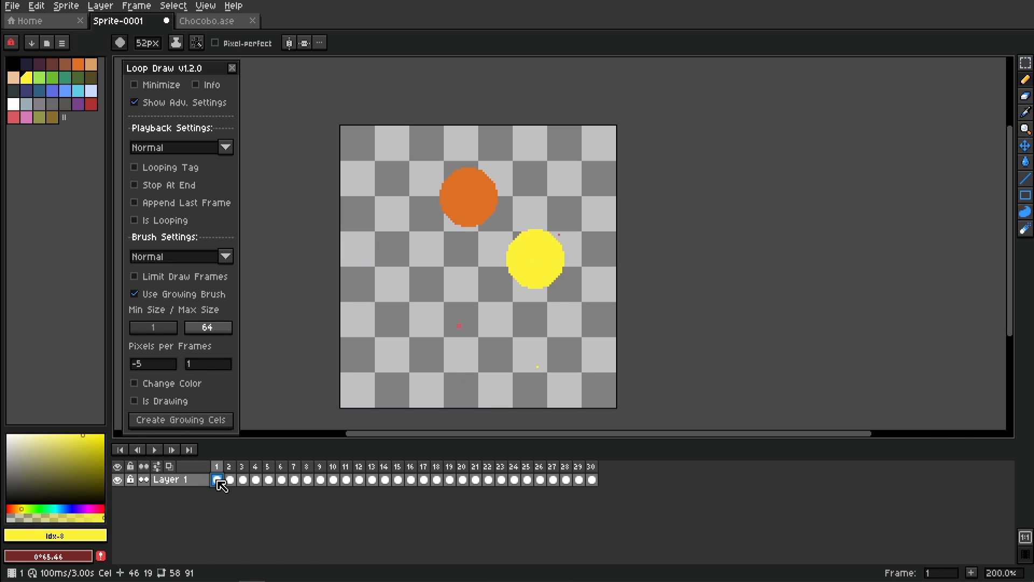
mouse_move(222, 481)
left_mouse_down()
mouse_move(598, 496)
mouse_move(208, 482)
mouse_move(589, 492)
mouse_move(604, 501)
left_mouse_up()
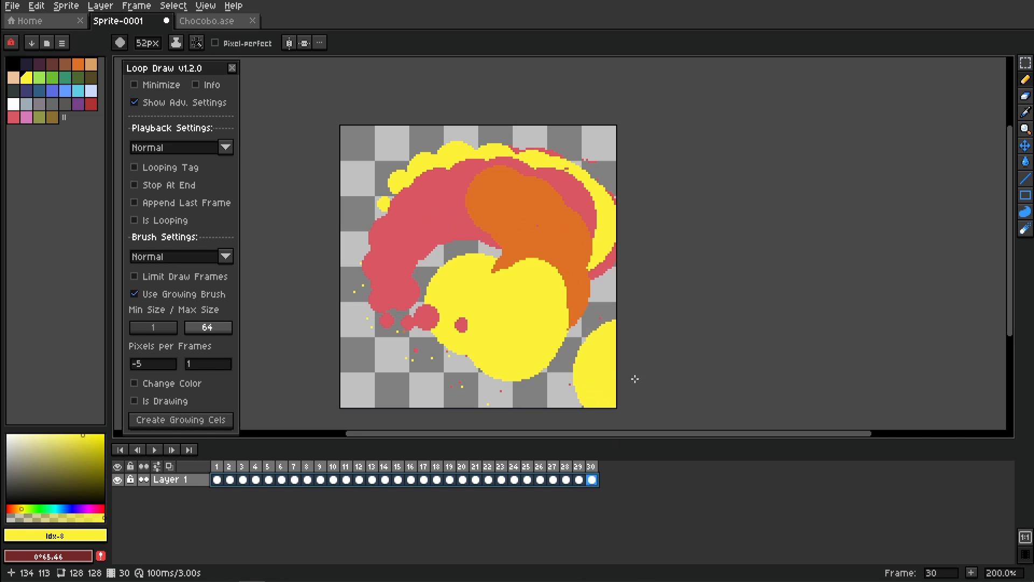
key("Delete")
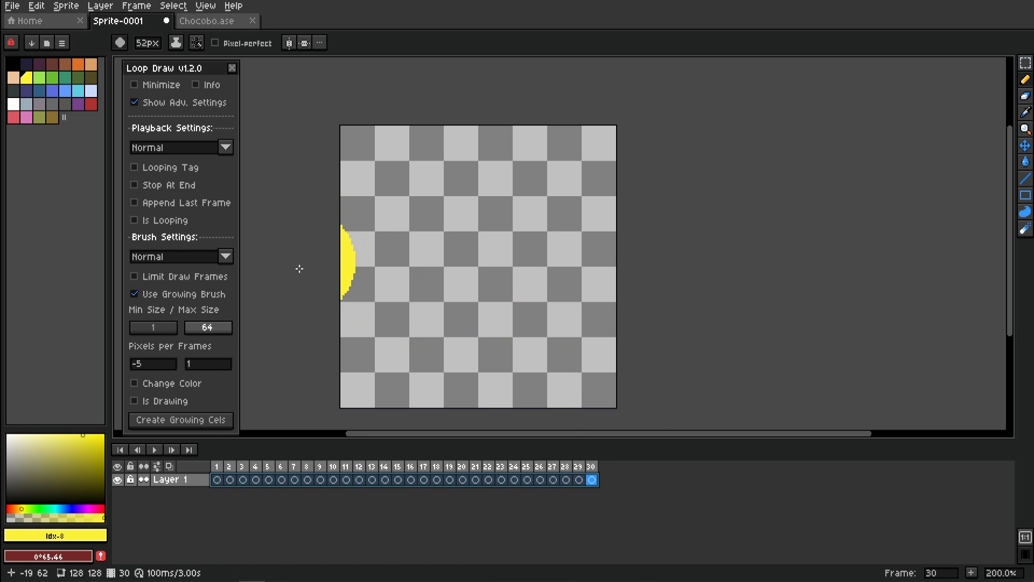
Step: Choose green (palette colour 10), turn off Use Growing Brush and reduce the brush size to 12 px
left_click(39, 78)
left_click(52, 78)
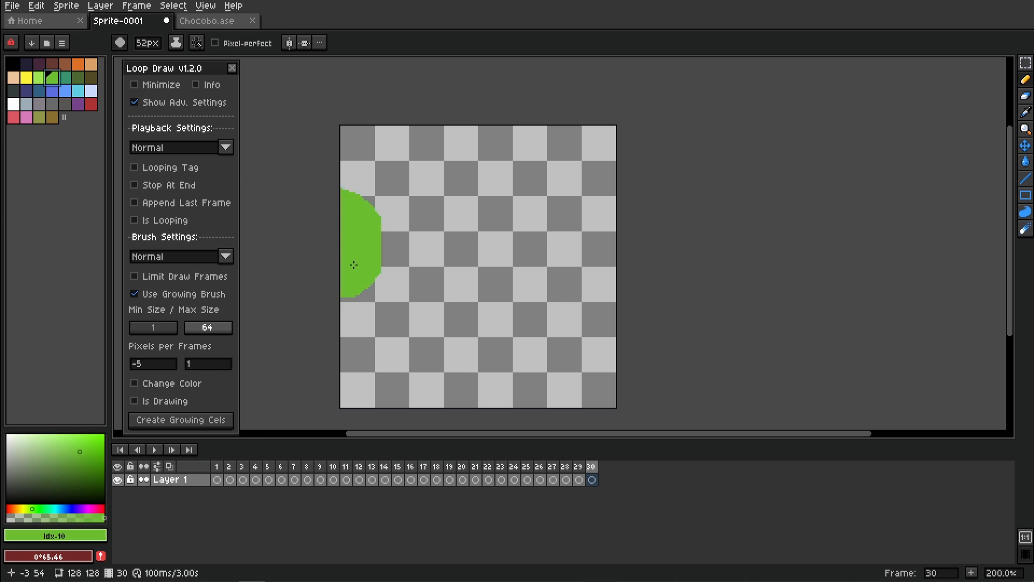
left_click(135, 294)
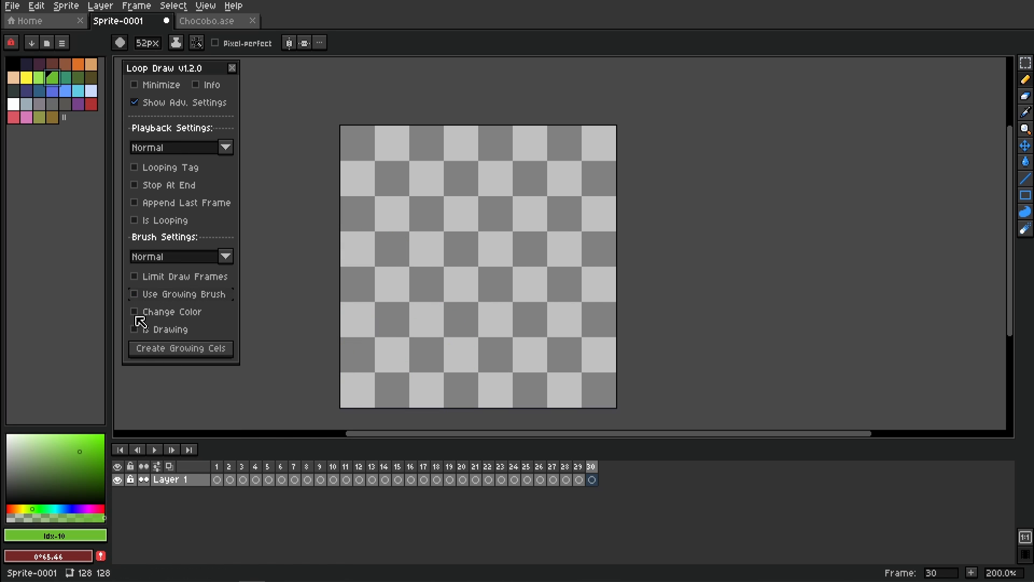
scroll(474, 385, "down", 3)
scroll(471, 386, "up", 3)
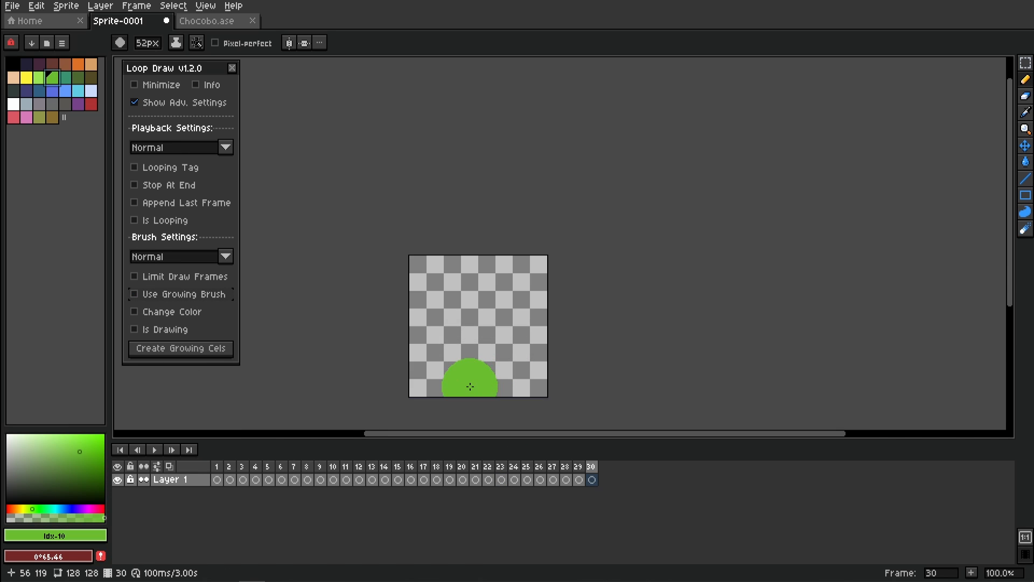
scroll(470, 386, "down", 10)
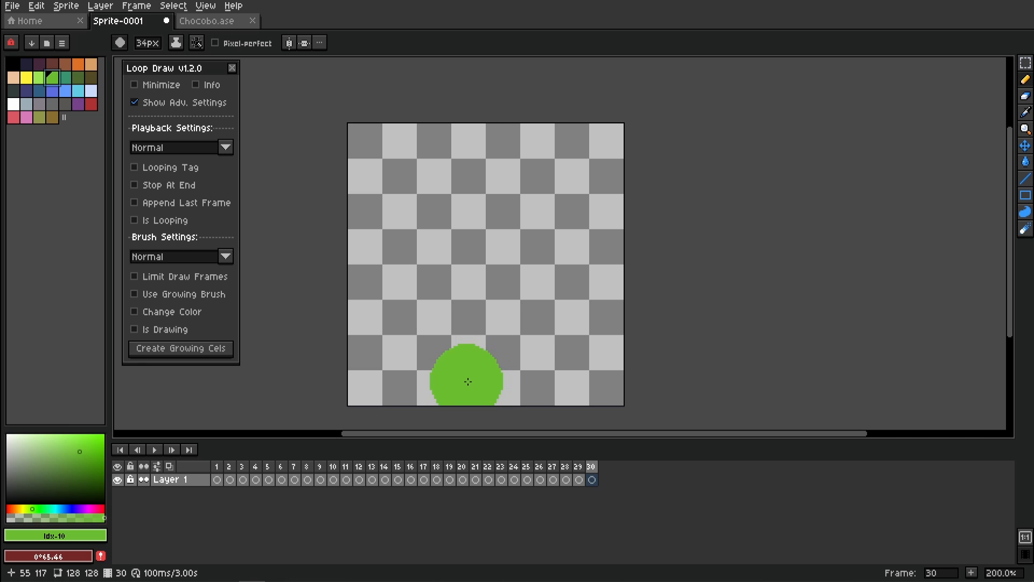
scroll(466, 381, "down", 12)
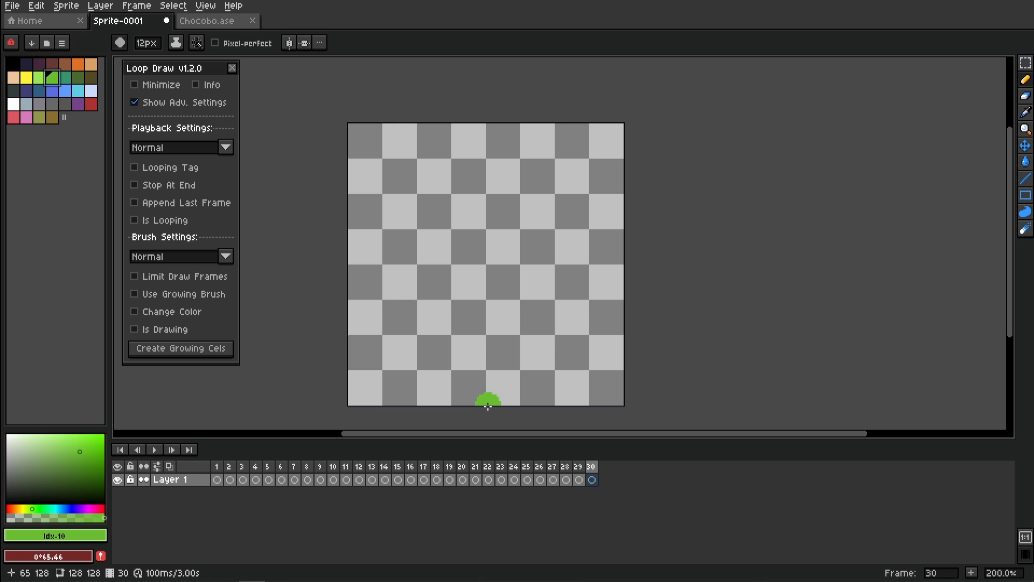
Step: Paint a wavy green stroke up the canvas during loop playback and create growing cels from Layer 1 frames 1 to 21
mouse_move(488, 407)
left_mouse_down()
mouse_move(447, 392)
mouse_move(444, 362)
mouse_move(490, 337)
mouse_move(511, 308)
mouse_move(471, 224)
mouse_move(514, 201)
mouse_move(530, 153)
mouse_move(499, 109)
left_mouse_up()
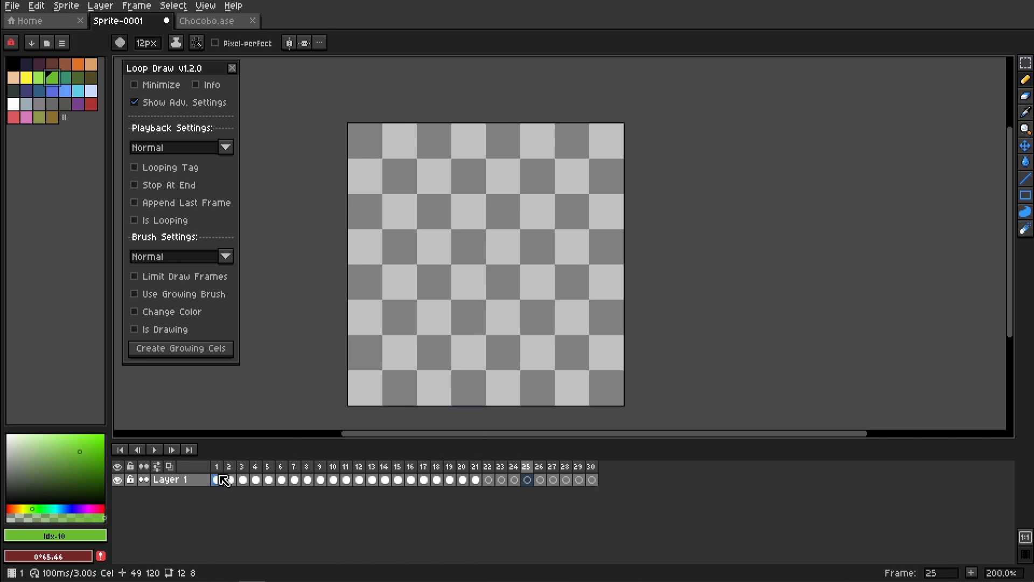
left_click_drag(221, 478, 481, 483)
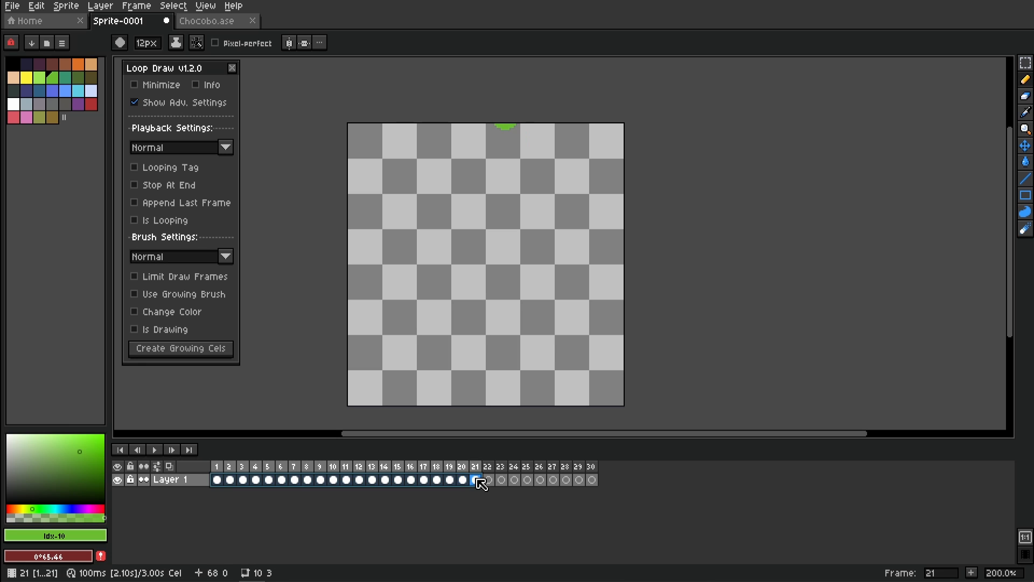
left_click(190, 354)
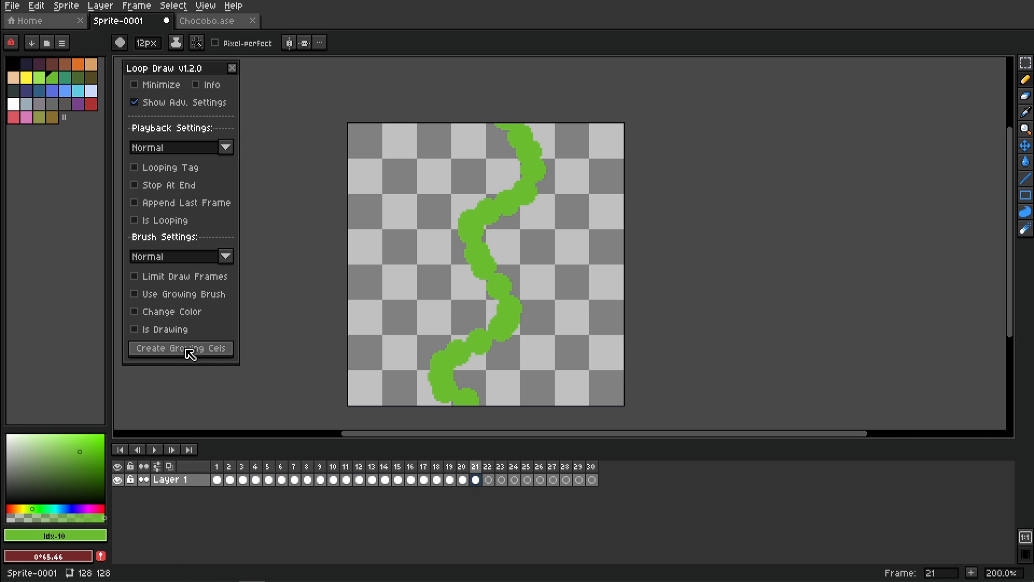
Step: Clear the Layer 1 cels in frames 1 to 21 and make a custom brush from the whole Body image in Chocobo.ase
mouse_move(221, 482)
left_mouse_down()
mouse_move(470, 499)
mouse_move(411, 484)
mouse_move(254, 490)
mouse_move(300, 477)
mouse_move(445, 483)
mouse_move(218, 483)
mouse_move(477, 487)
left_mouse_up()
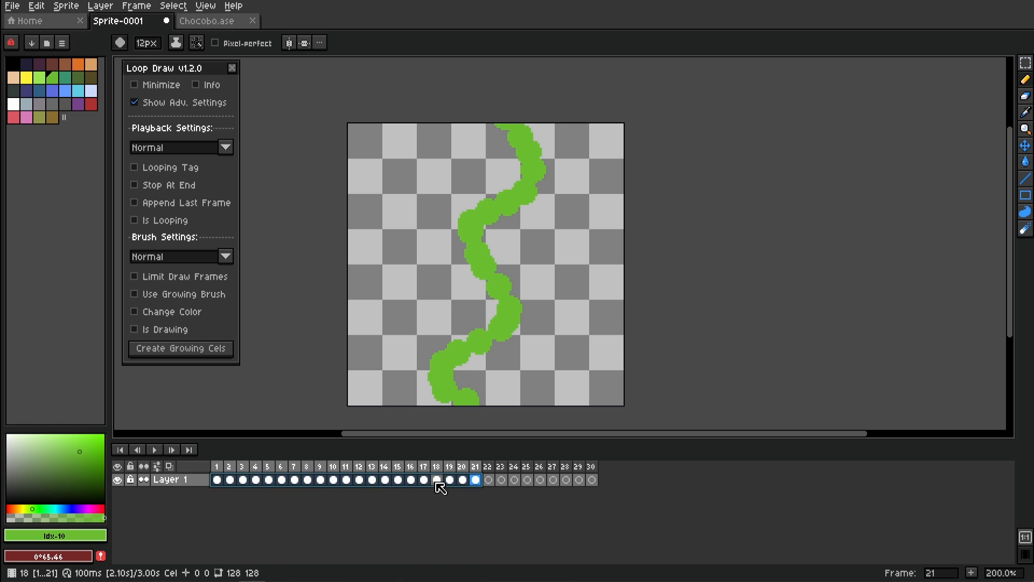
left_click(206, 20)
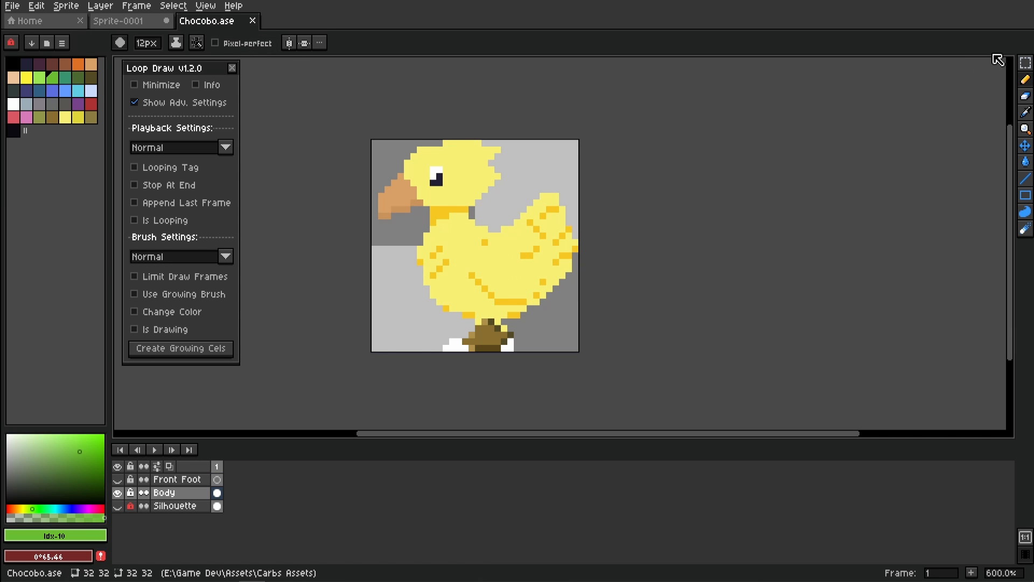
left_click(1025, 62)
key("ctrl+a")
scroll(684, 420, "down", 1)
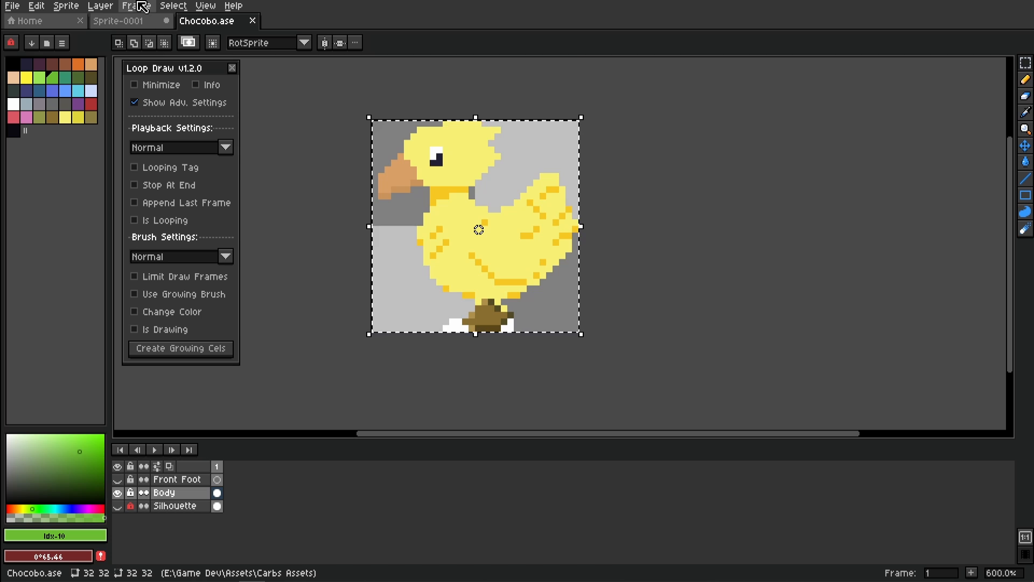
left_click(135, 21)
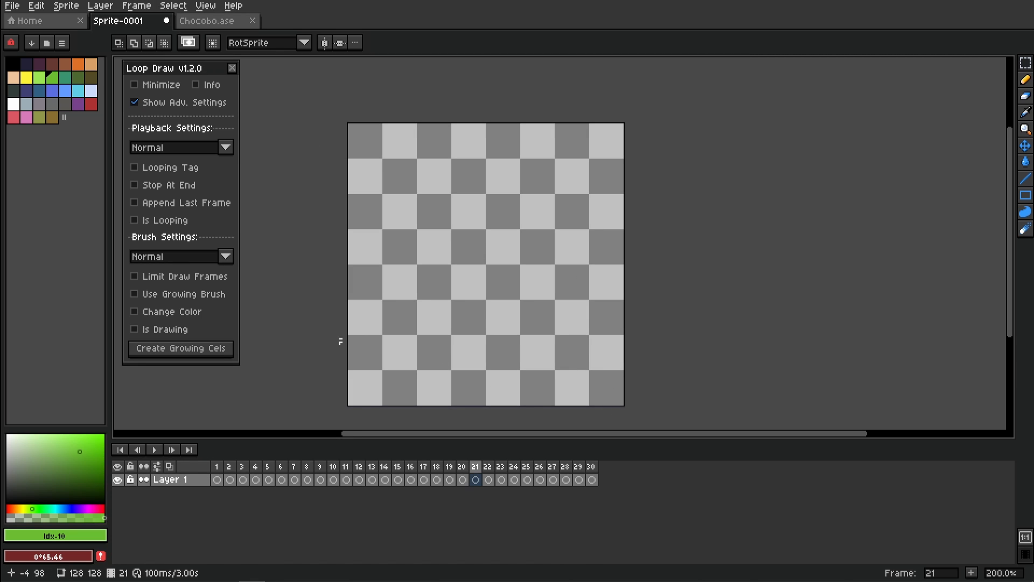
left_click(240, 22)
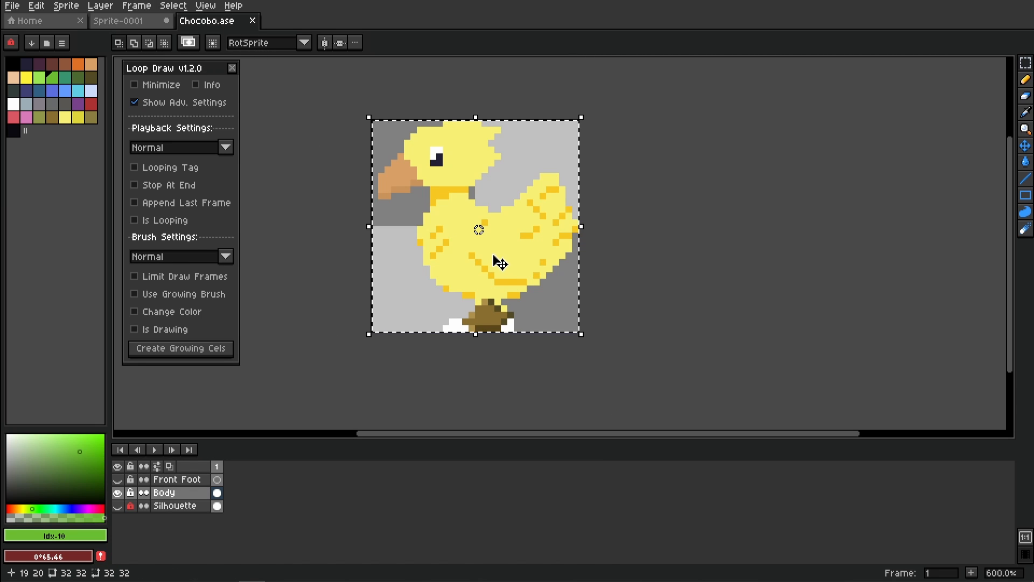
key("b")
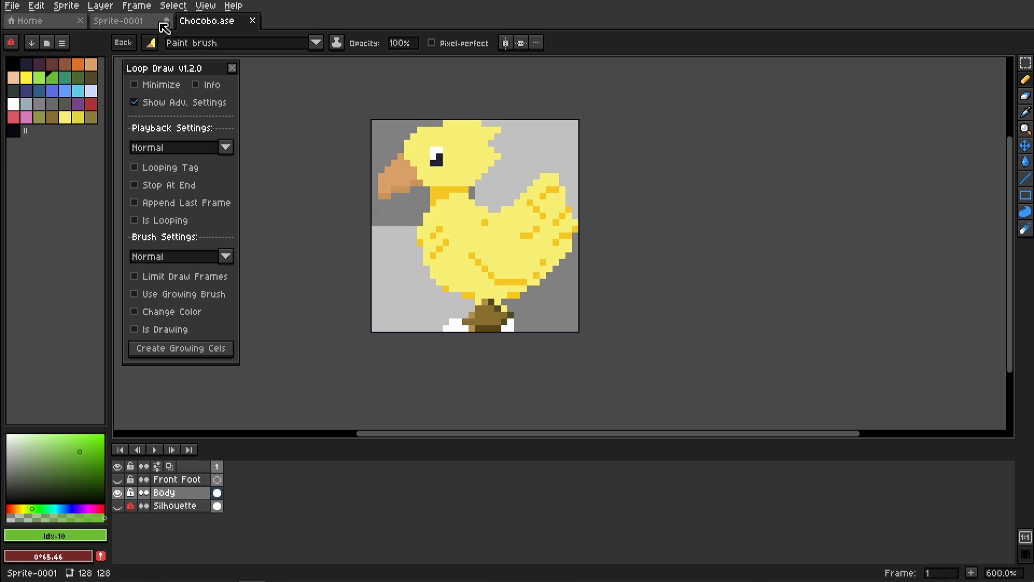
Step: In Sprite-0001, paint the chocobo brush leftward across the canvas during loop playback and create growing cels from Layer 1 frames 4 to 16
left_click(157, 24)
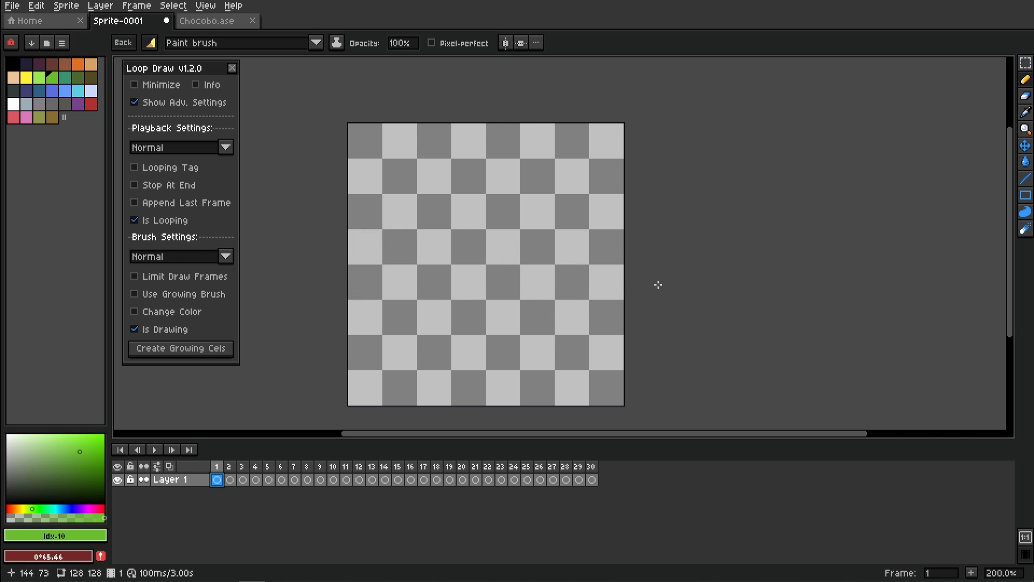
left_click_drag(619, 280, 323, 288)
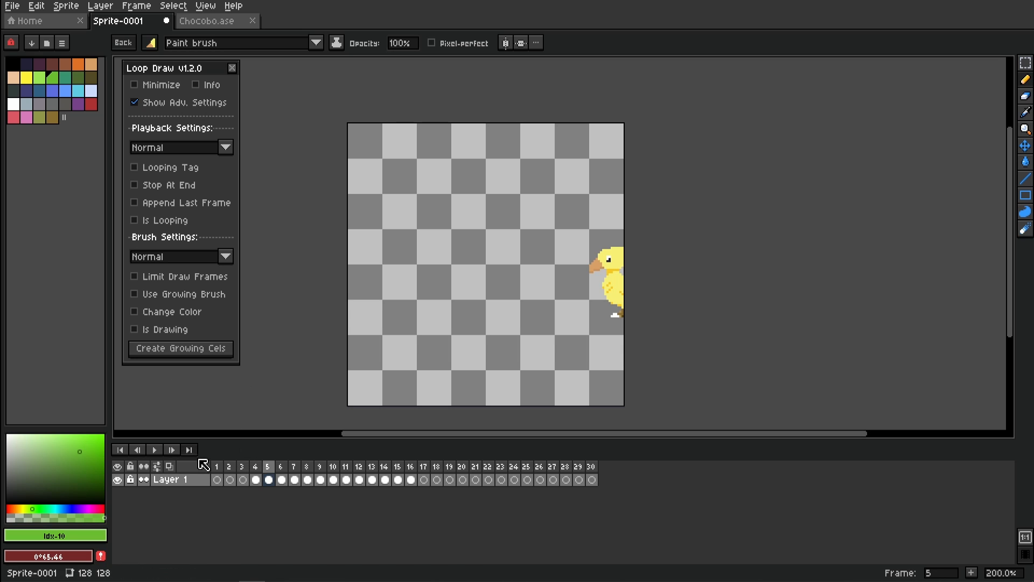
left_click(156, 451)
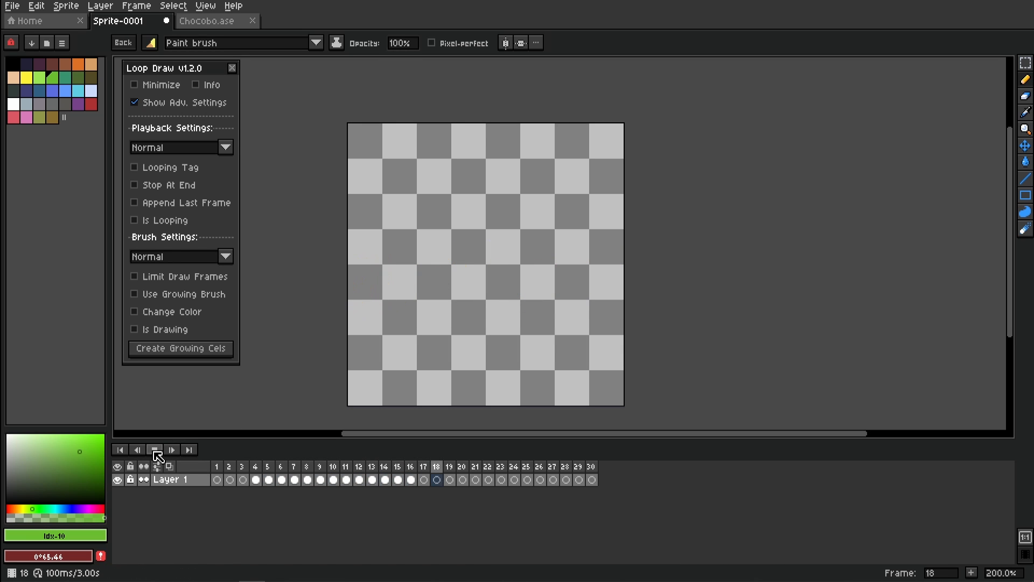
left_click_drag(256, 485, 428, 481)
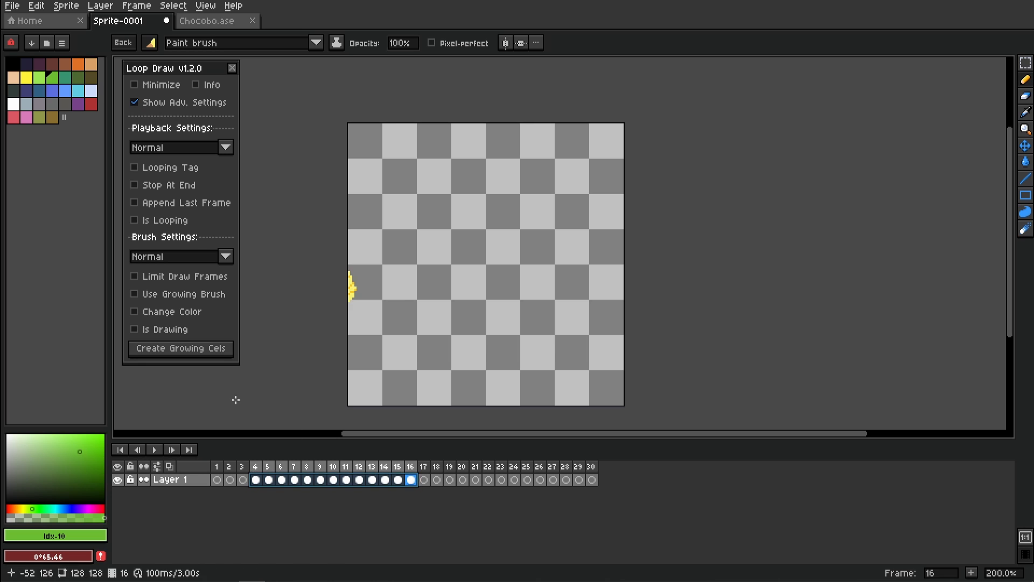
left_click(189, 350)
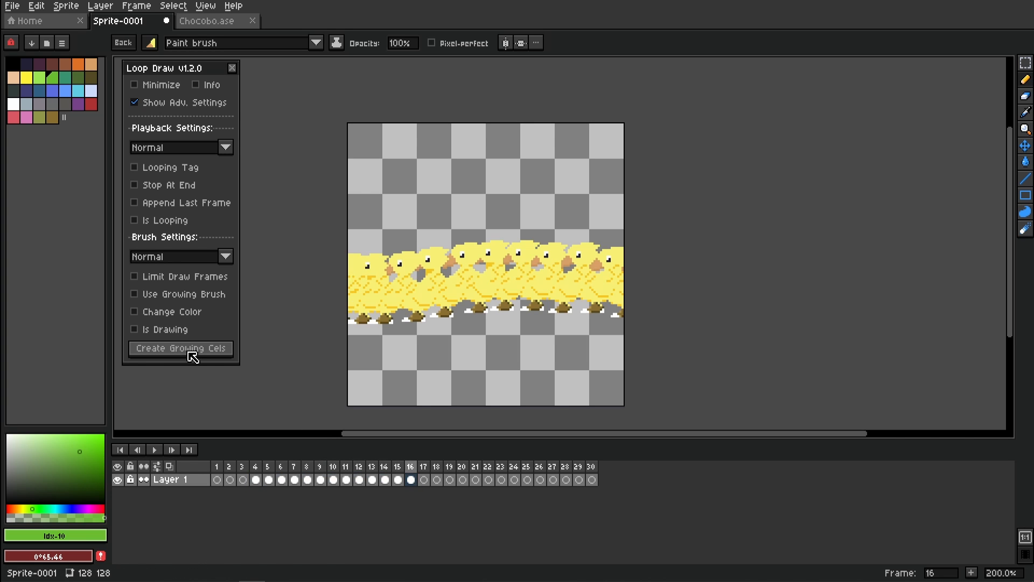
Step: Clear the Layer 1 cels in frames 4 to 16 and the stray cel in frame 3
left_click_drag(252, 481, 413, 481)
key("Delete")
left_click(252, 483)
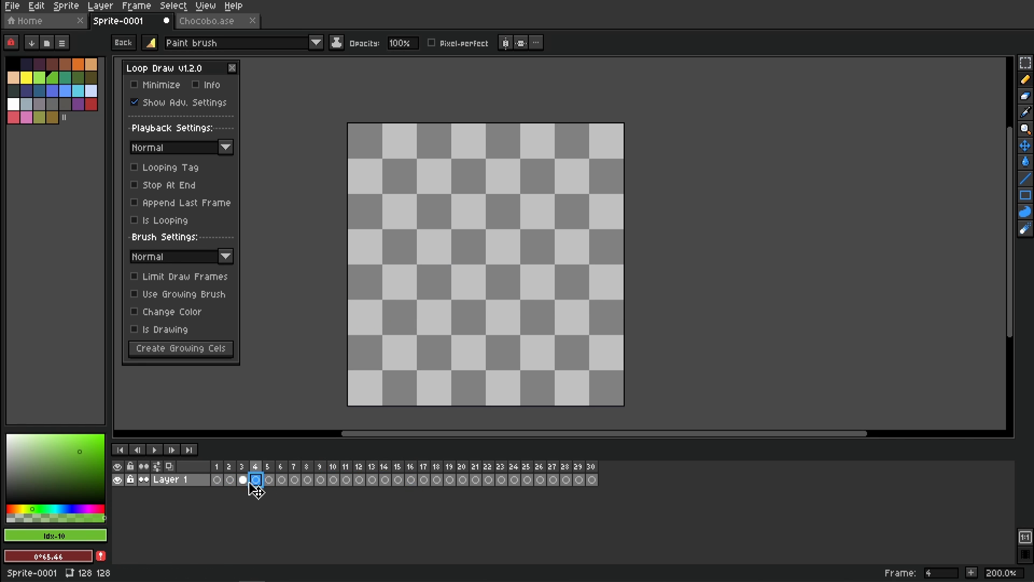
left_click(243, 480)
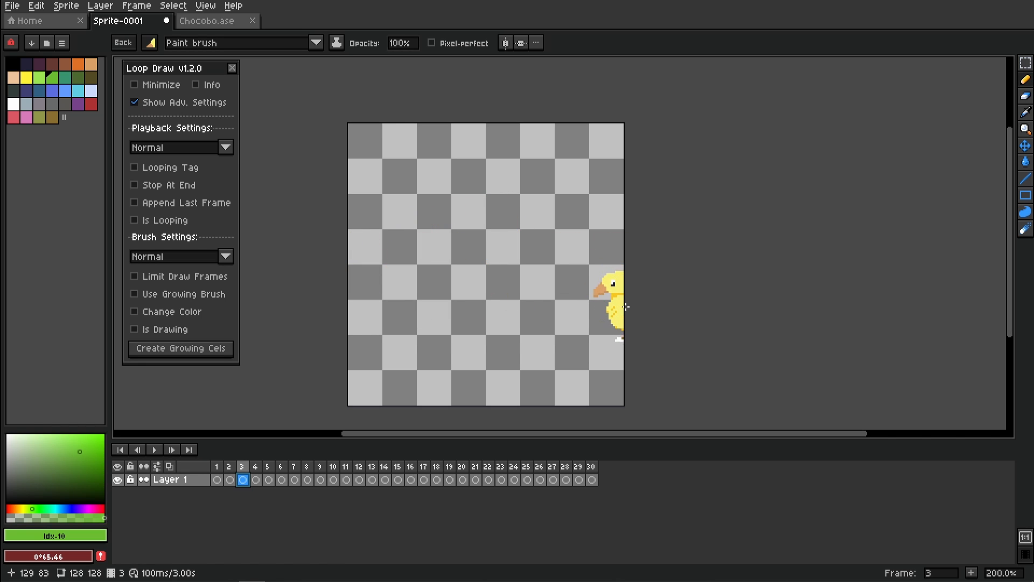
Step: Paint the chocobo brush in a right-to-left arc during loop playback and create growing cels from Layer 1 frames 8 to 15
mouse_move(654, 300)
left_mouse_down()
mouse_move(577, 291)
mouse_move(478, 224)
mouse_move(374, 284)
mouse_move(268, 276)
left_mouse_up()
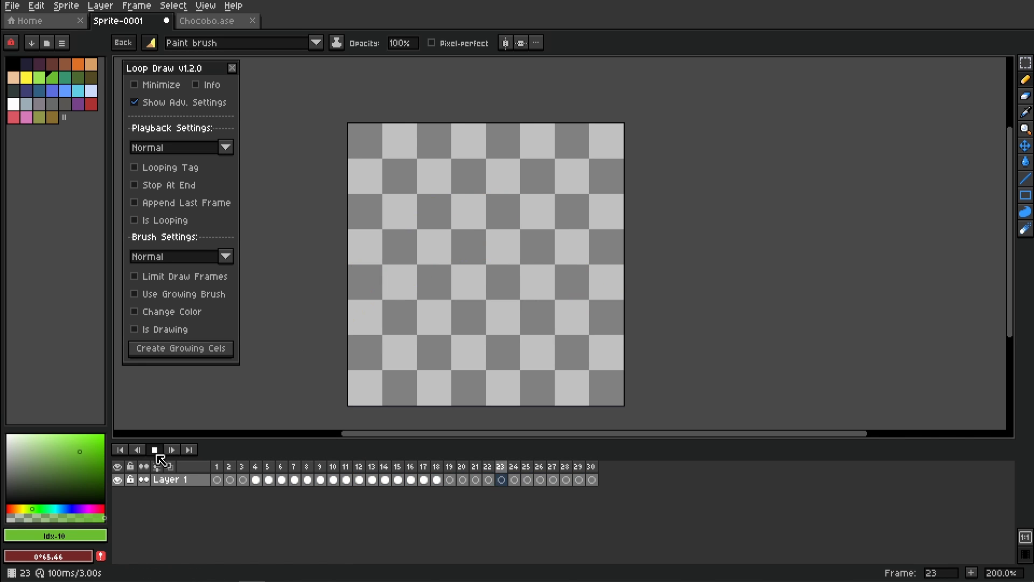
left_click(155, 452)
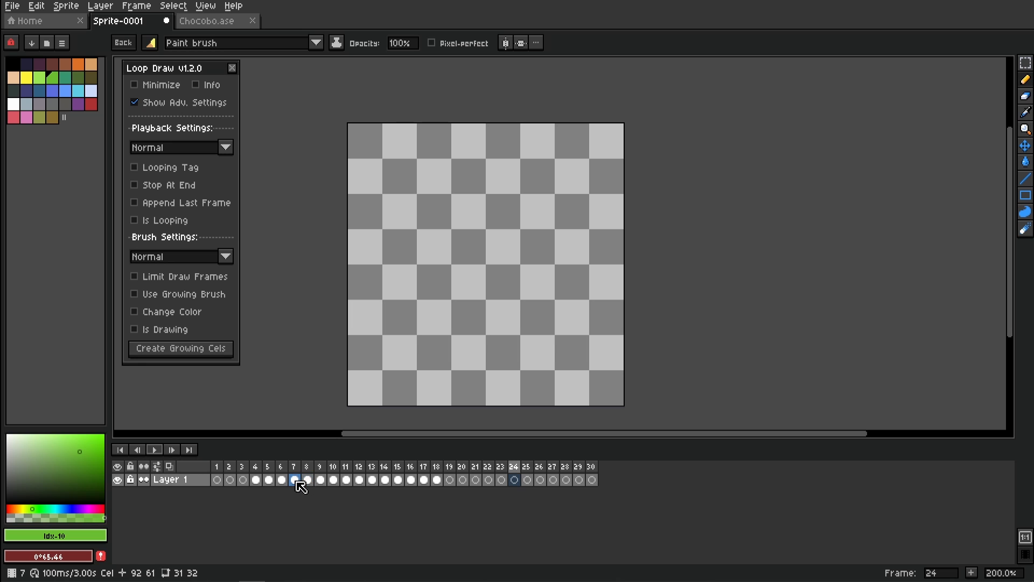
left_click_drag(307, 481, 403, 479)
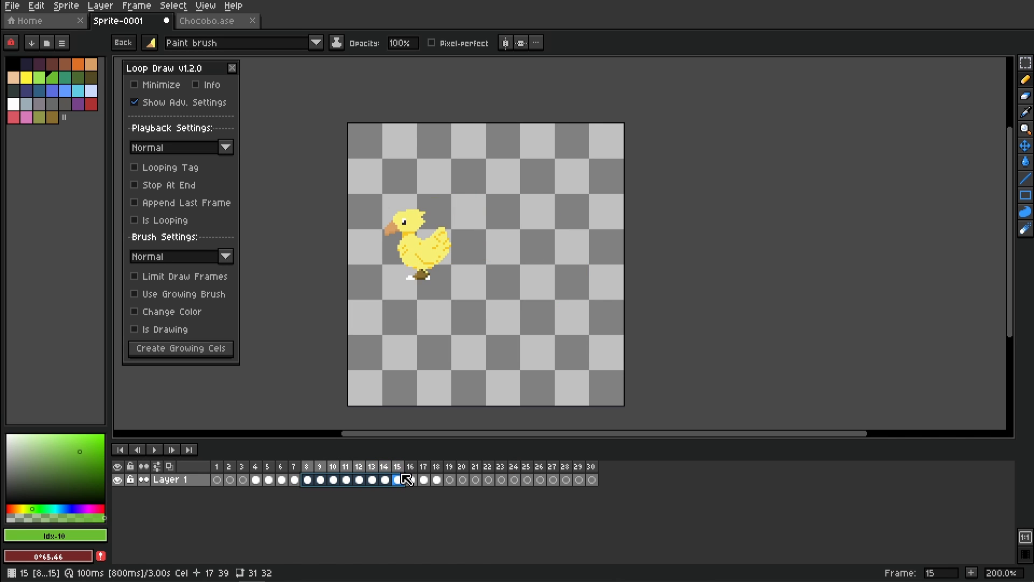
left_click(218, 353)
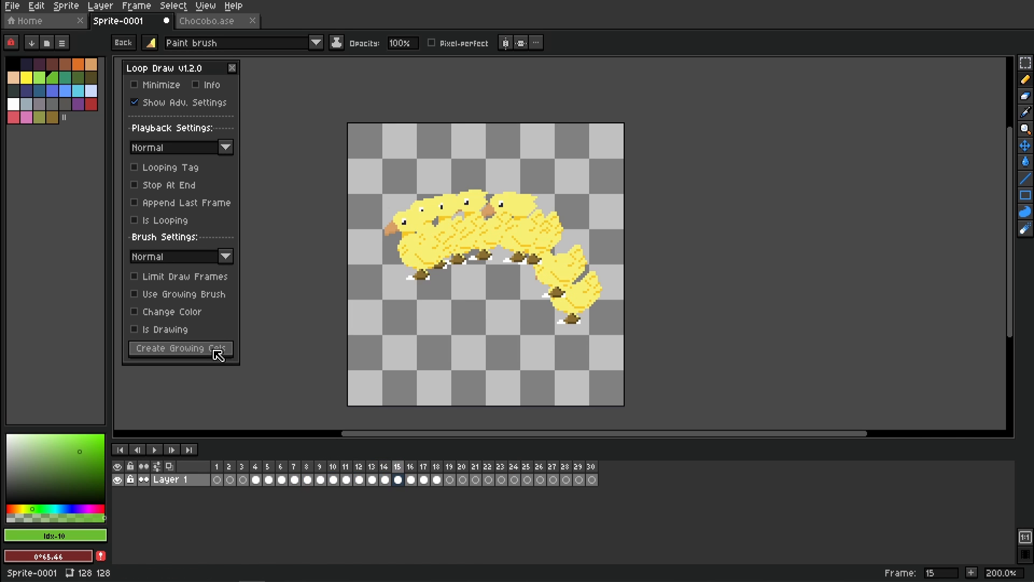
Step: Play back the animation to review the chocobo trail in the Layer 1 cels
left_click(256, 481)
mouse_move(268, 482)
left_mouse_down()
mouse_move(506, 492)
mouse_move(264, 491)
left_mouse_up()
key("Return")
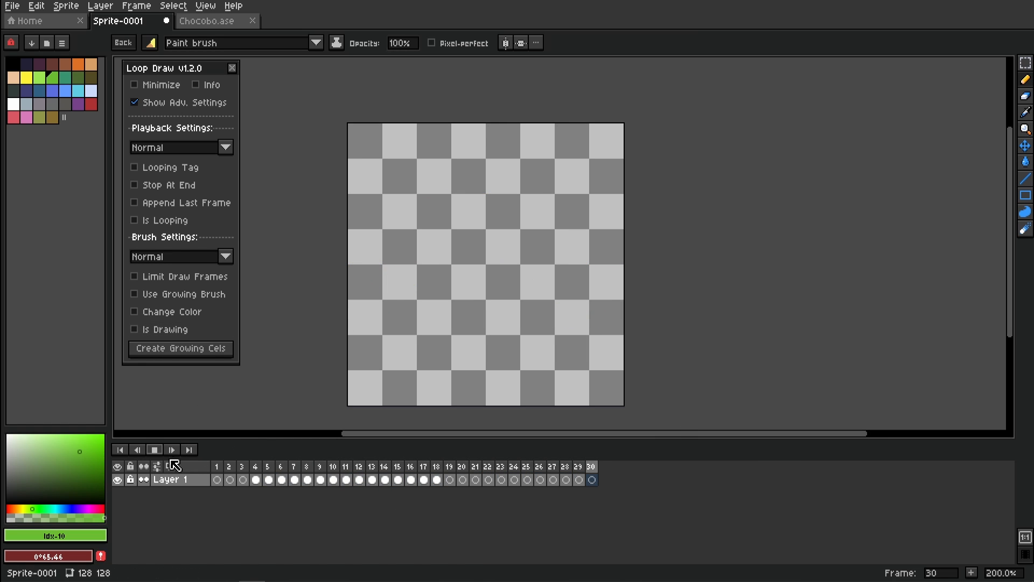
Step: Stop the playback and clear the Layer 1 cels in frames 4 to 18
left_click(154, 450)
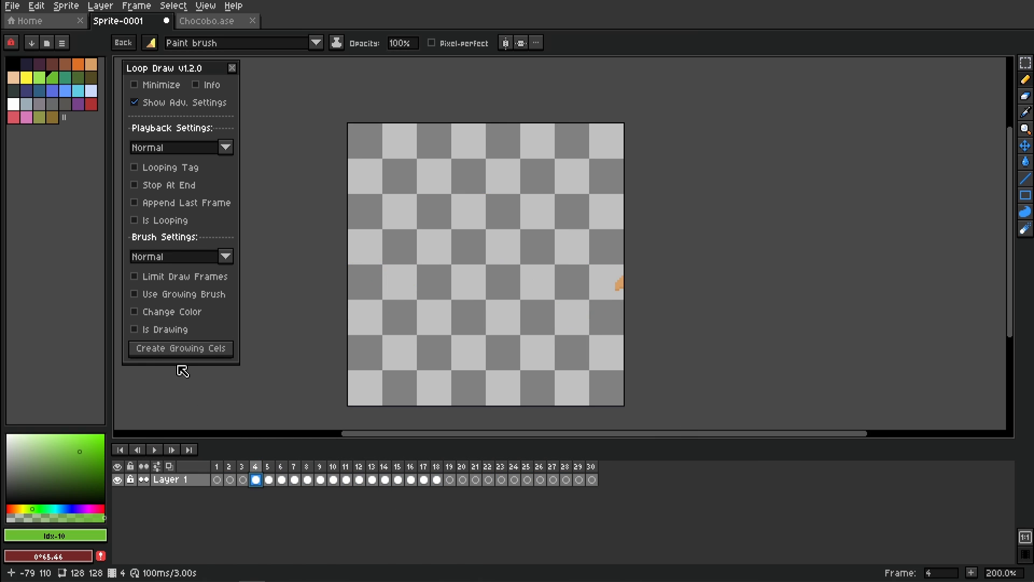
left_click_drag(259, 483, 437, 486)
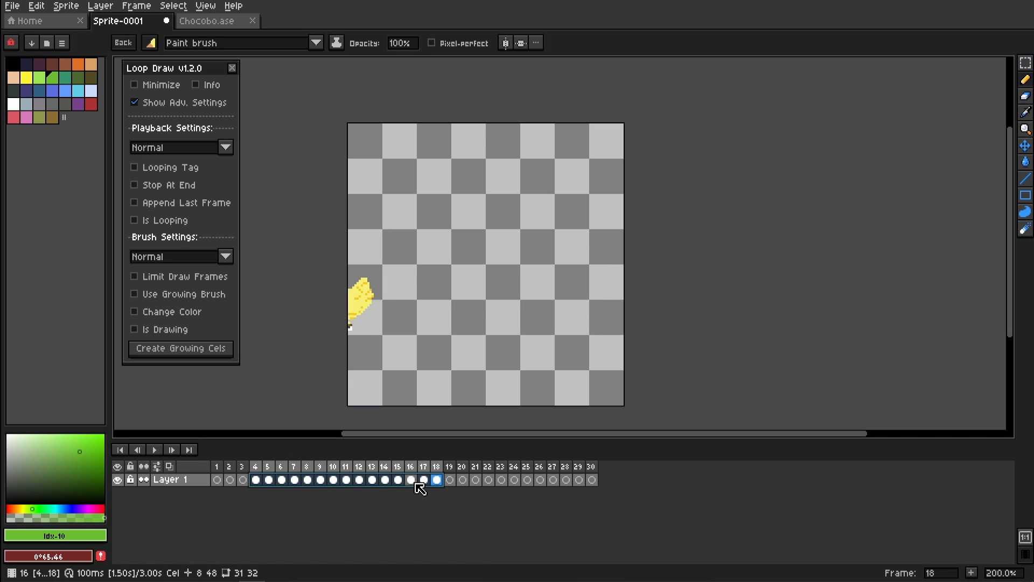
key("Delete")
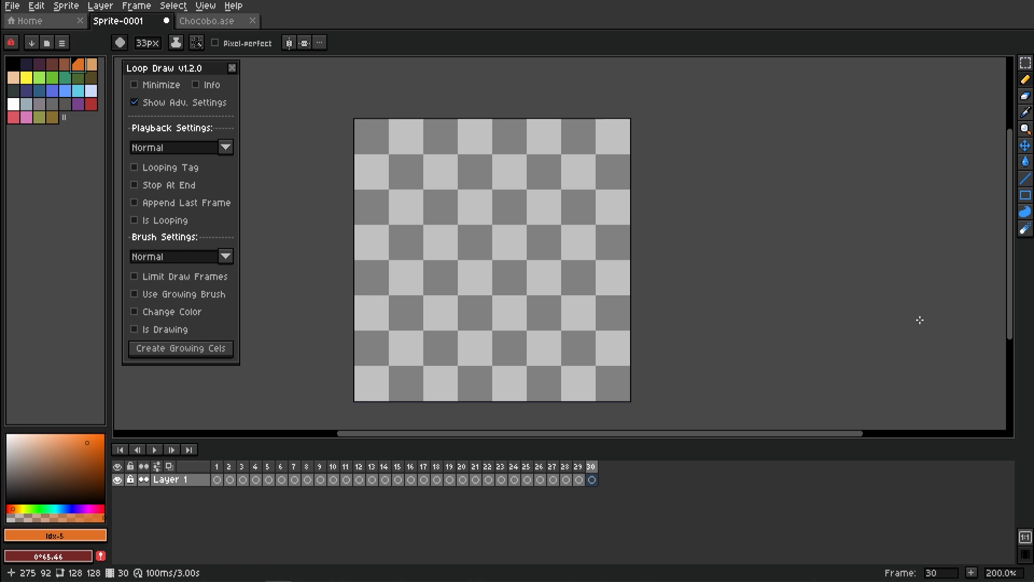
Step: Enable Change Color in Loop Draw and set its colors to the orange, tan, light peach and white palette swatches
left_click(407, 298)
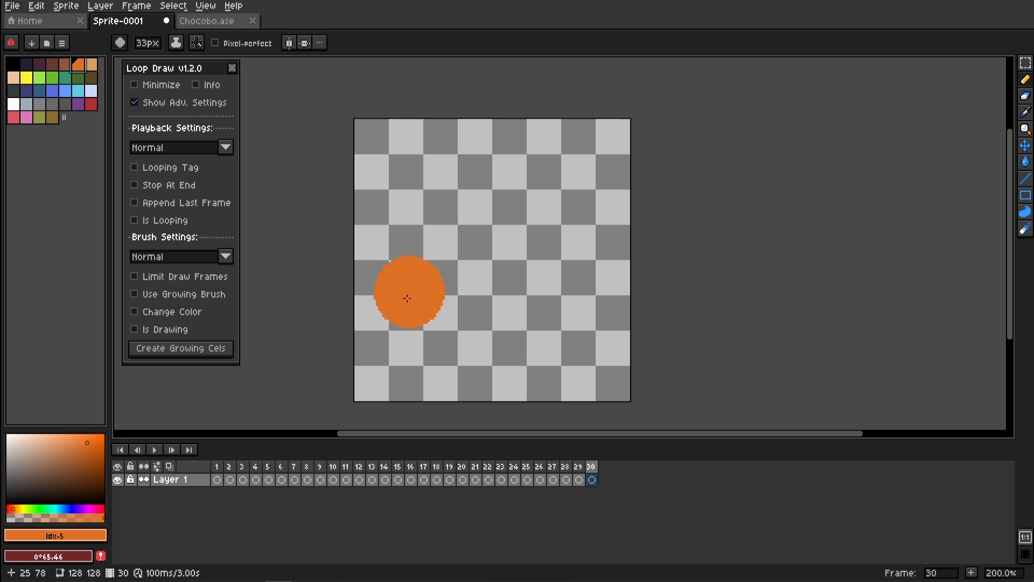
key("ctrl+z")
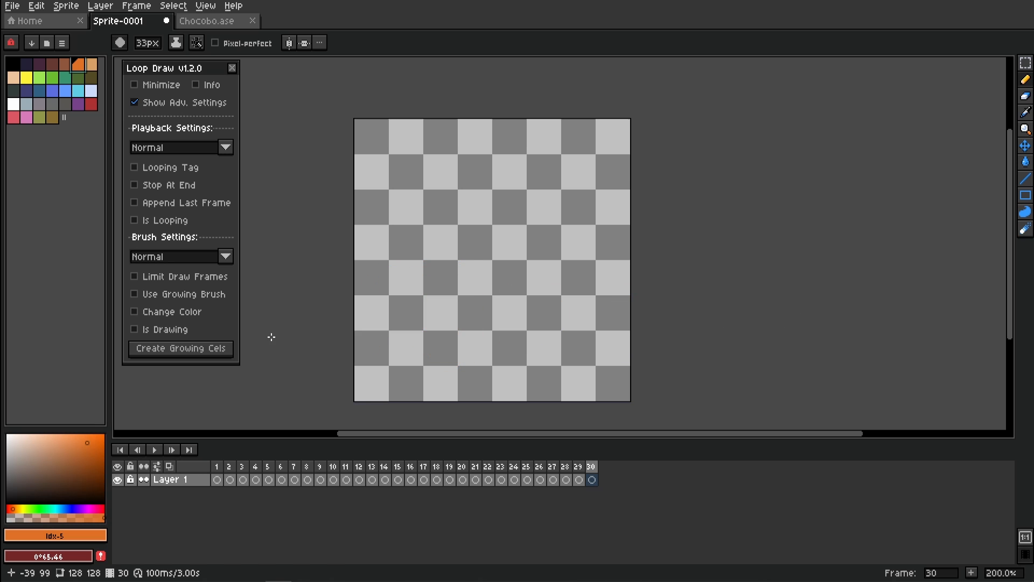
left_click(173, 311)
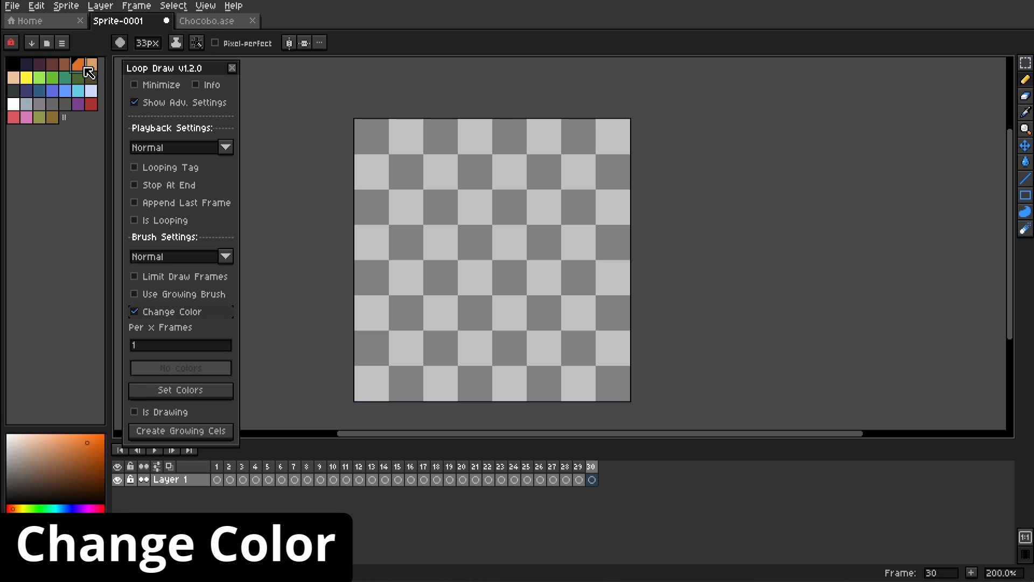
left_click_drag(92, 65, 17, 78)
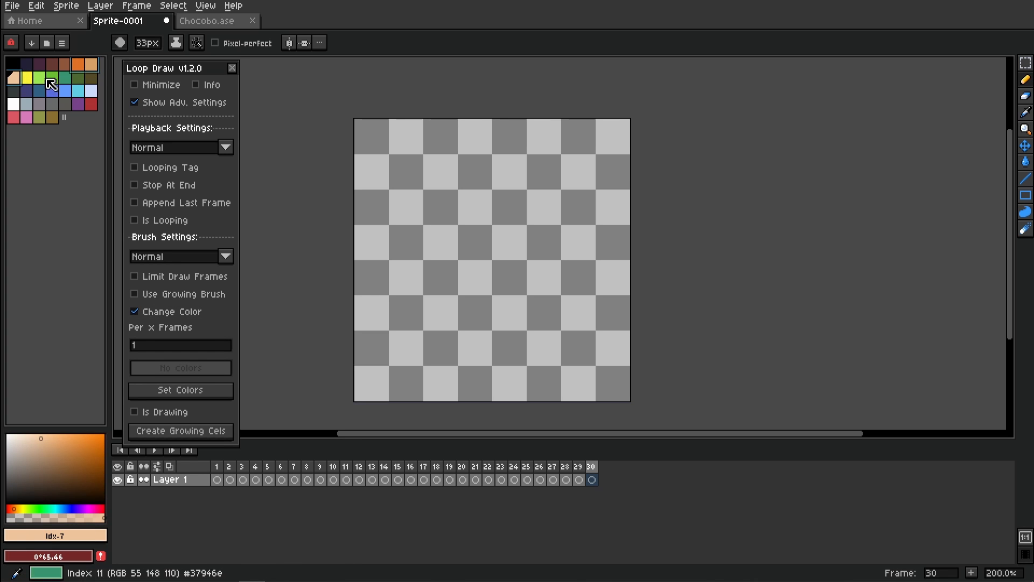
left_click(19, 108)
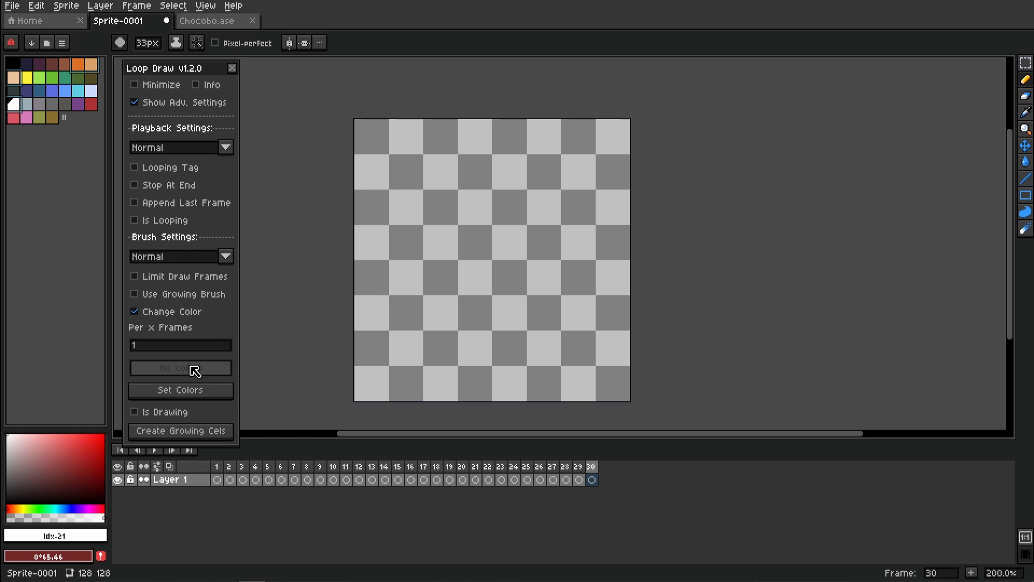
left_click(184, 392)
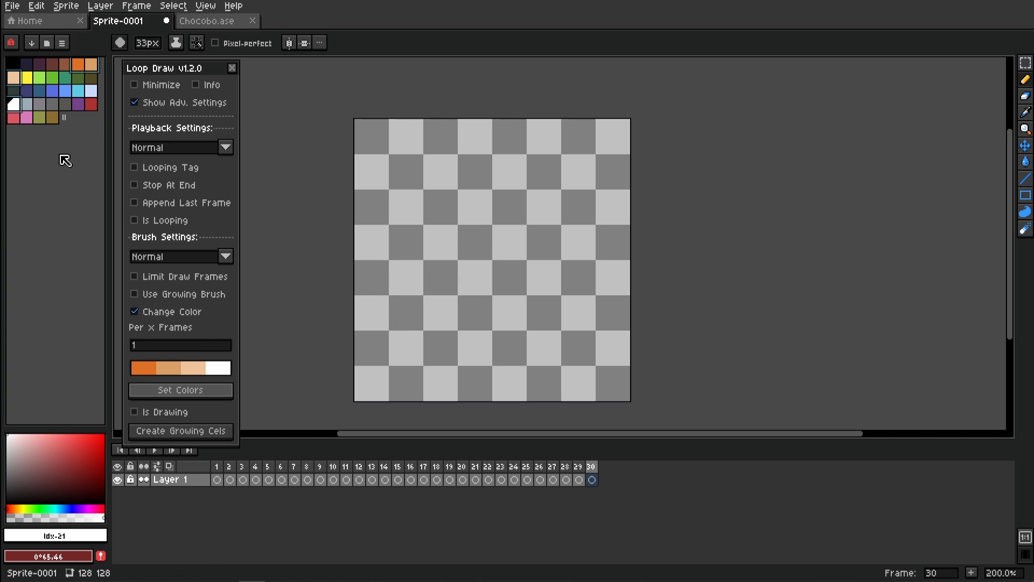
Step: Paint during loop playback with the color changing every frame in Layer 1 frames 1 to 10, and clear those cels
left_click(53, 93)
left_click(80, 92)
left_click(69, 105)
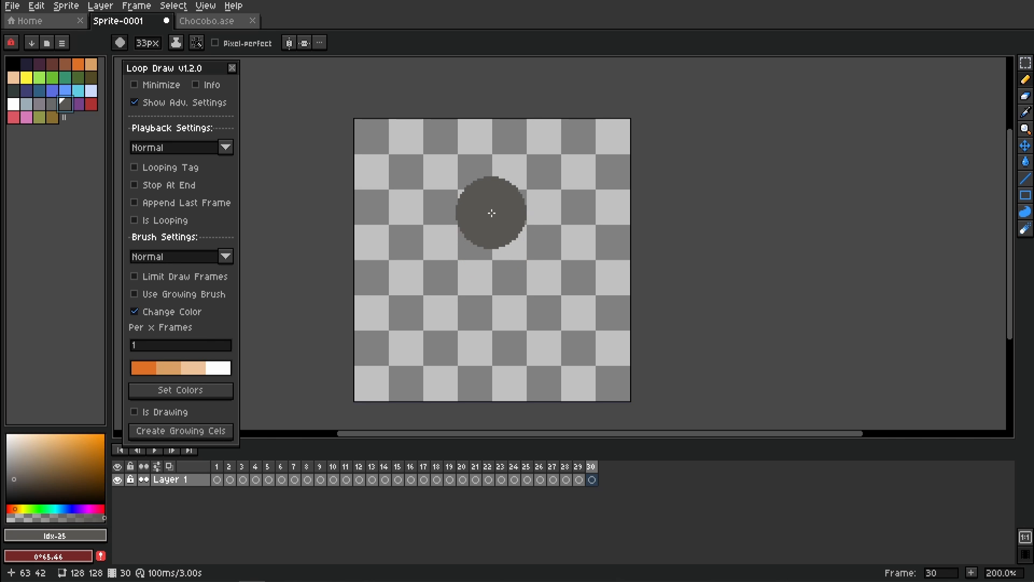
mouse_move(478, 211)
left_mouse_down()
mouse_move(442, 241)
mouse_move(449, 288)
mouse_move(521, 254)
mouse_move(471, 196)
left_mouse_up()
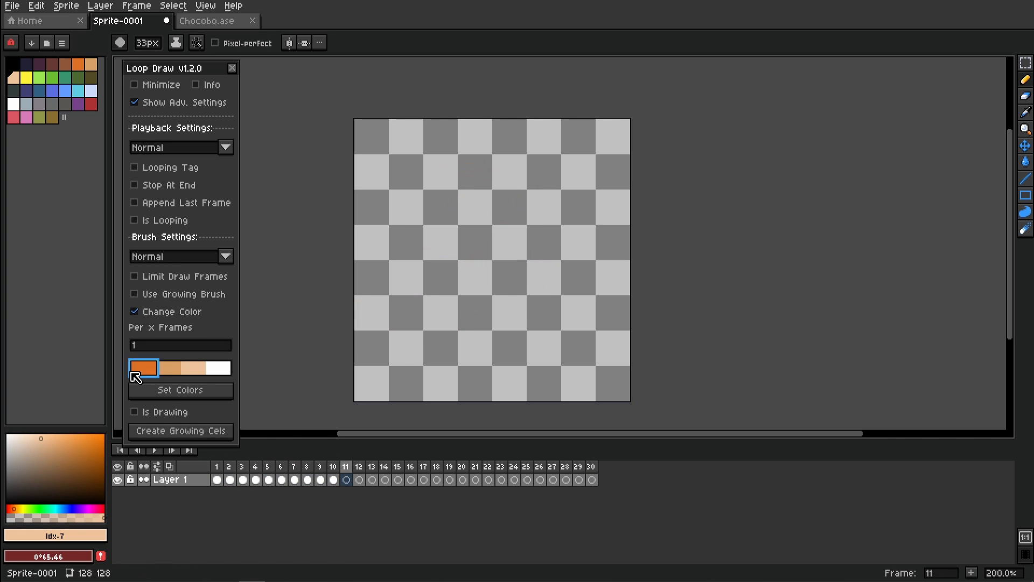
left_click_drag(217, 480, 334, 480)
key("Delete")
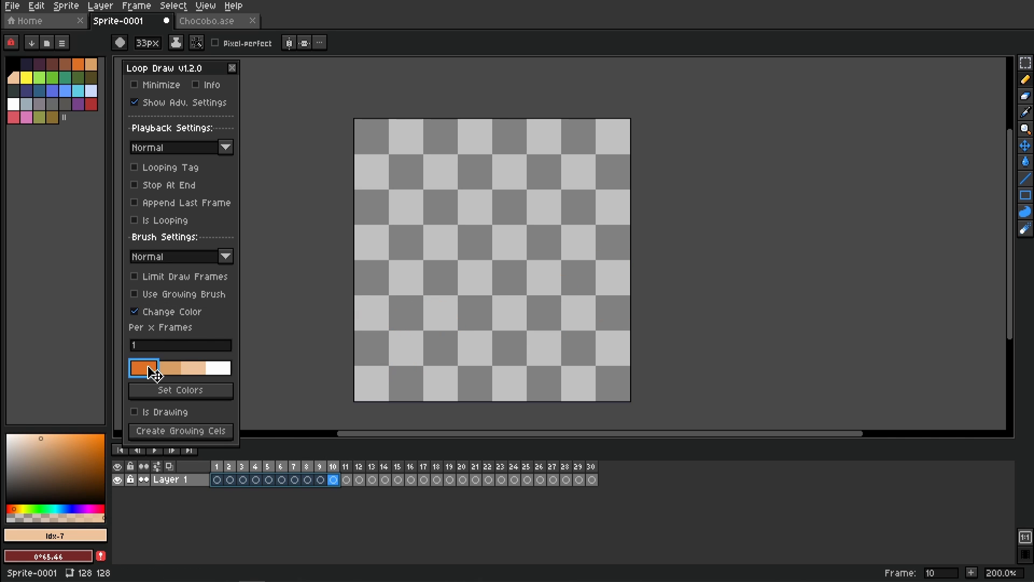
Step: Set the color change to every 10 frames and paint strokes across all 30 Layer 1 frames during loop playback
mouse_move(170, 376)
left_mouse_down()
mouse_move(173, 365)
mouse_move(141, 366)
left_mouse_up()
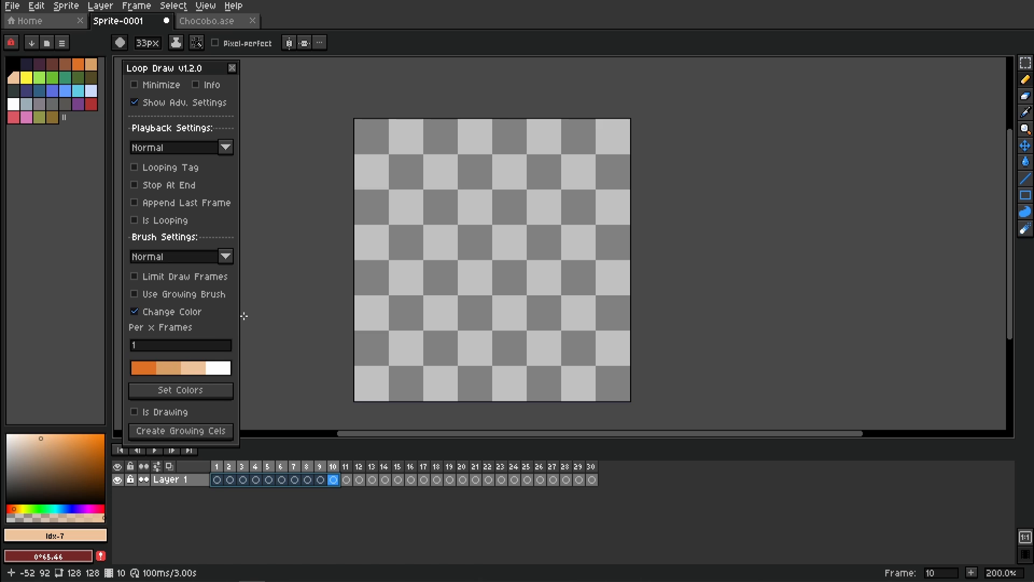
left_click(192, 348)
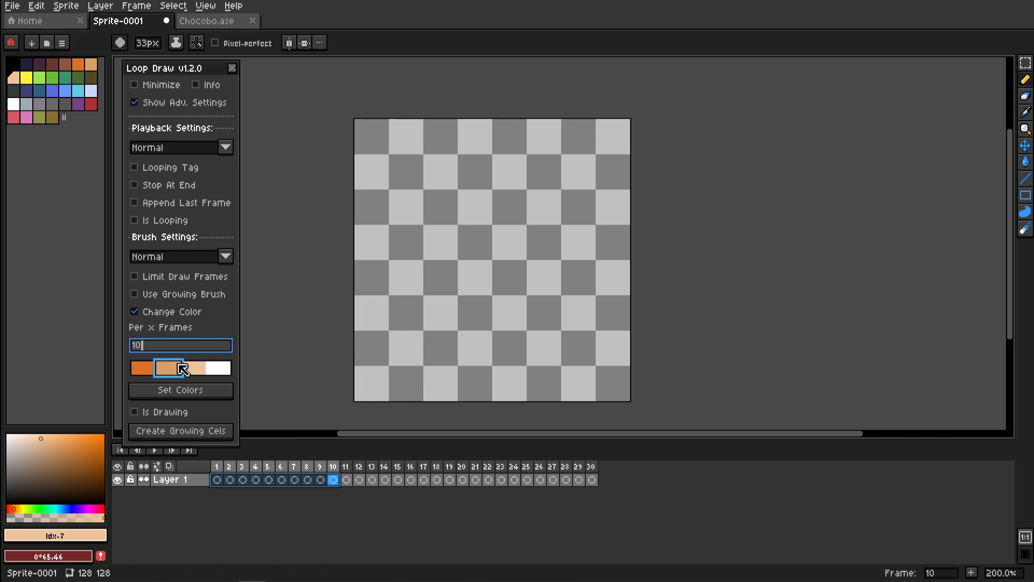
left_click(376, 241)
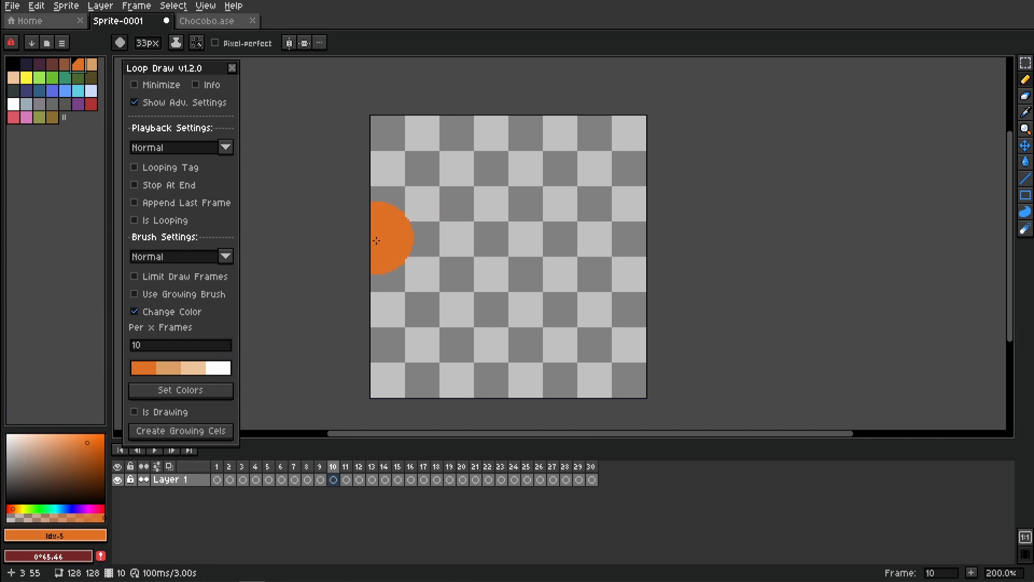
mouse_move(512, 319)
left_mouse_down()
mouse_move(532, 313)
mouse_move(485, 286)
mouse_move(489, 220)
mouse_move(501, 199)
mouse_move(449, 227)
mouse_move(442, 268)
mouse_move(492, 299)
mouse_move(566, 270)
mouse_move(575, 224)
mouse_move(534, 179)
mouse_move(438, 167)
mouse_move(410, 221)
mouse_move(421, 291)
mouse_move(493, 310)
mouse_move(551, 279)
mouse_move(548, 216)
mouse_move(513, 184)
left_mouse_up()
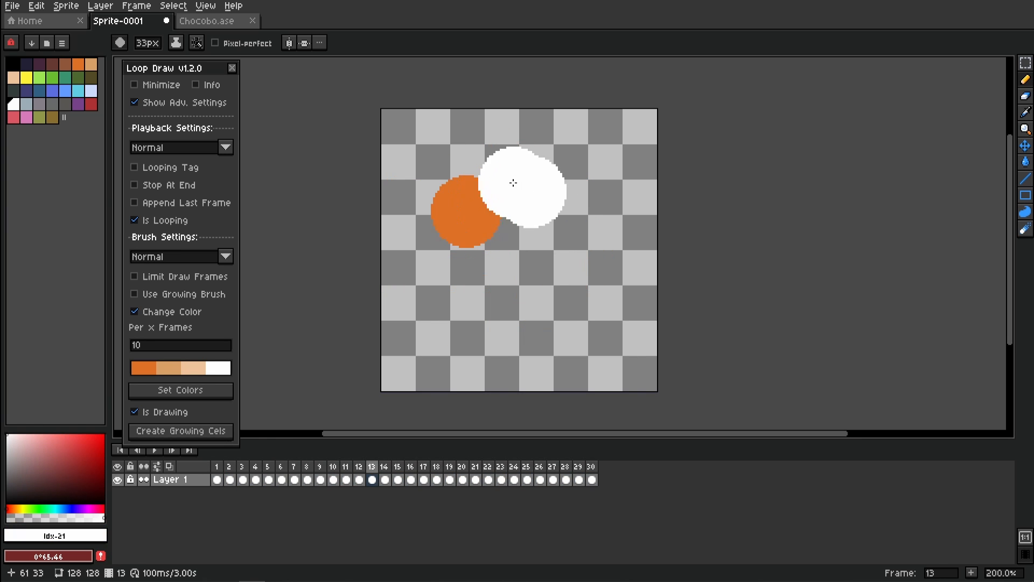
key("Return")
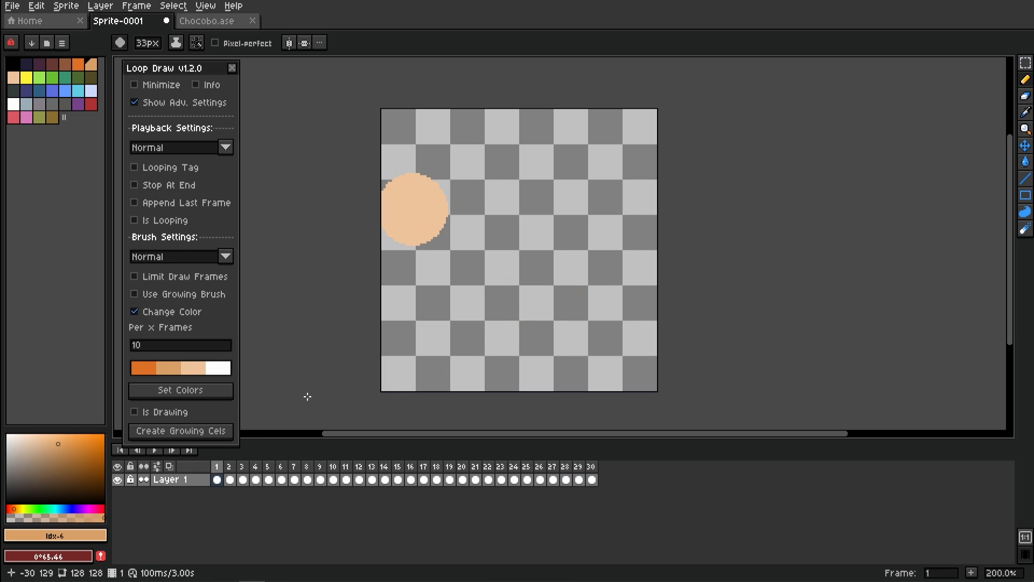
Step: Clear the Layer 1 cels in frames 1 to 30
left_click_drag(223, 488, 596, 483)
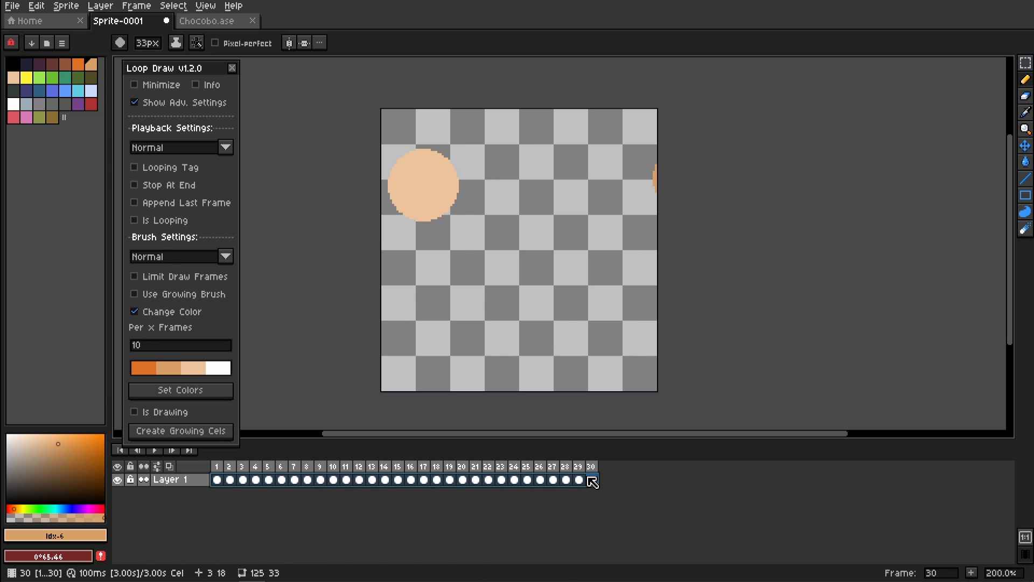
key("Delete")
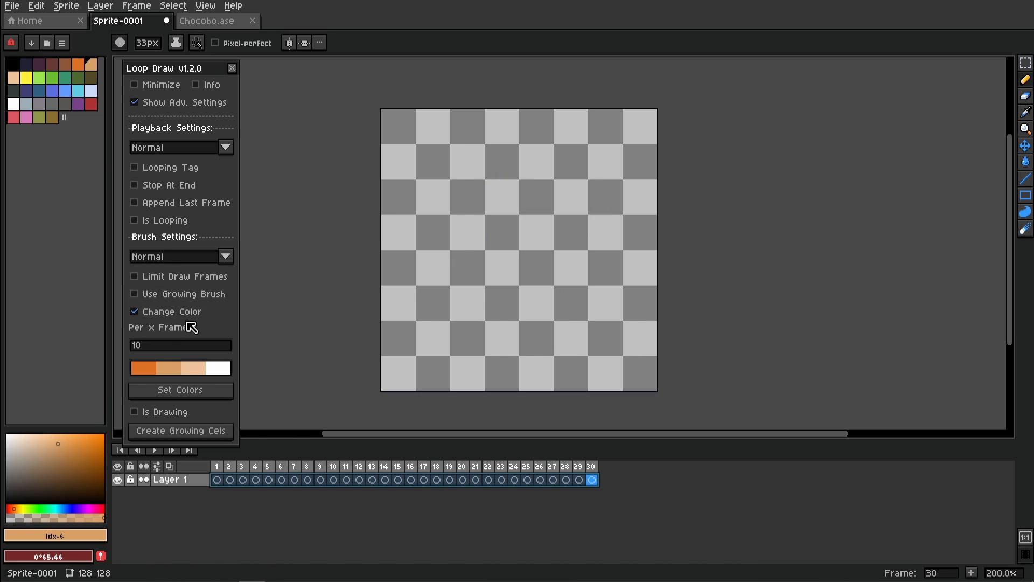
Step: Enable Use Growing Brush, set the color change to every 1 frame, and hide the advanced settings
left_click(160, 296)
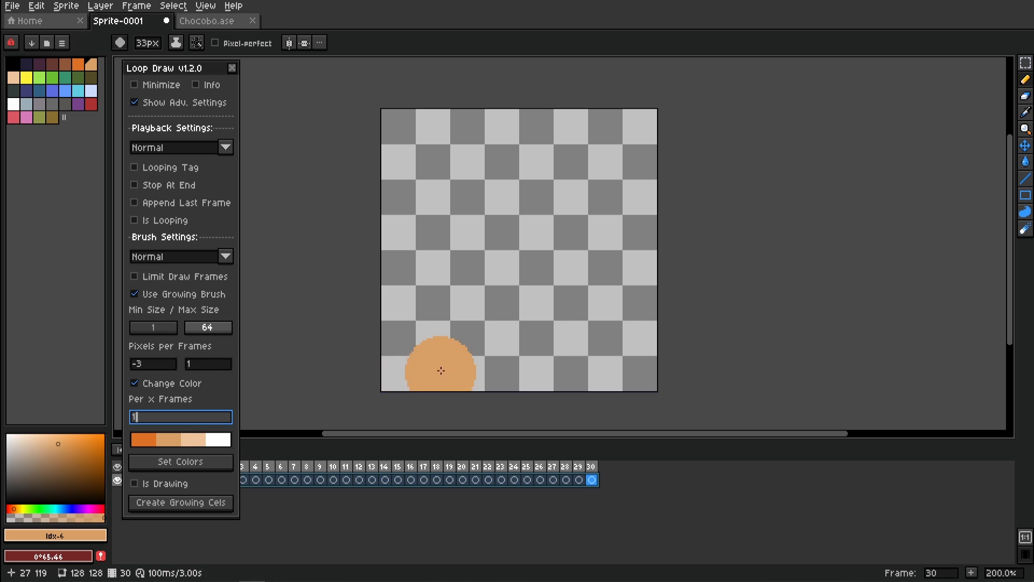
left_click_drag(449, 367, 457, 356)
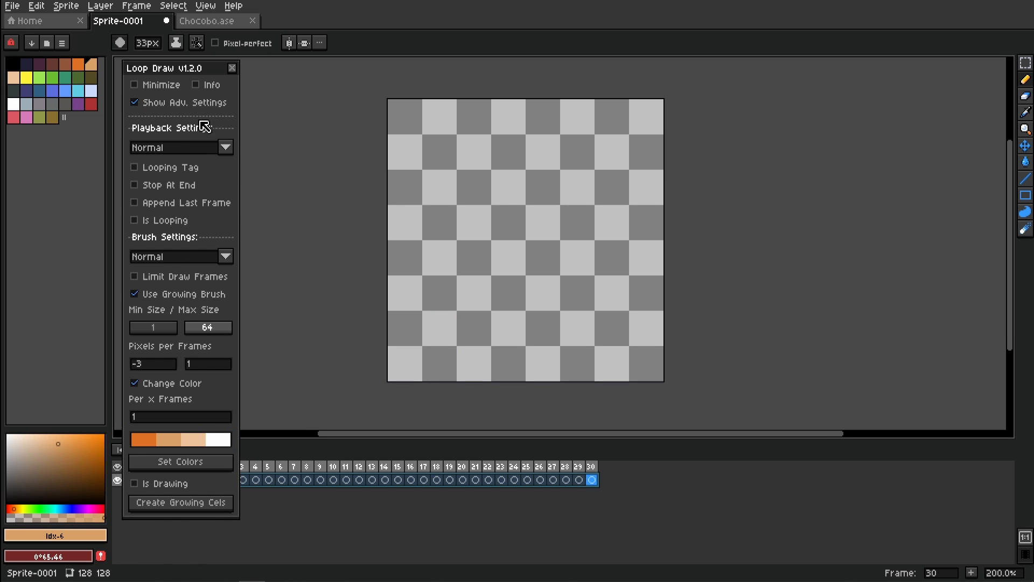
left_click(157, 100)
left_click(171, 106)
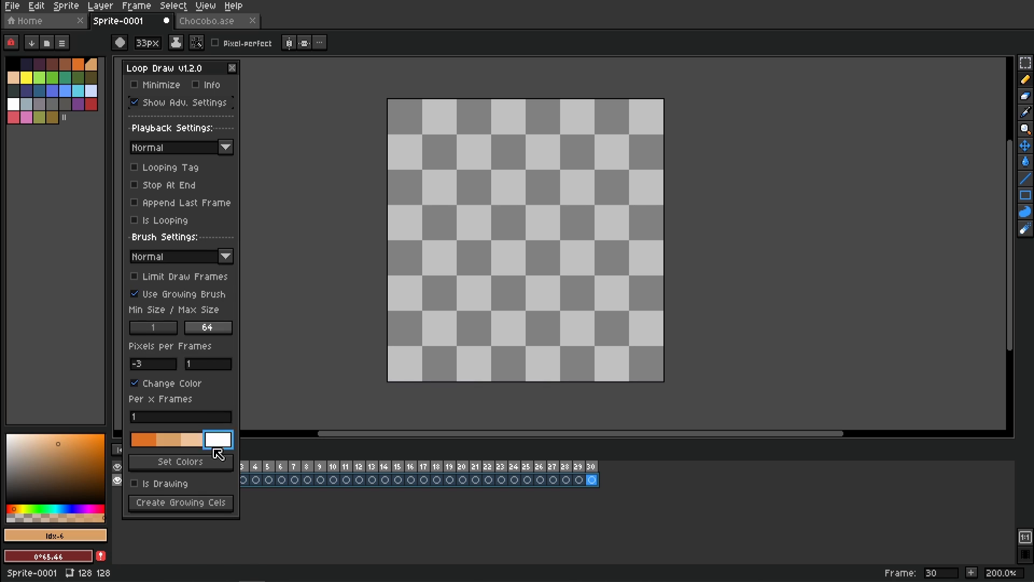
left_click(166, 108)
left_click_drag(545, 328, 523, 310)
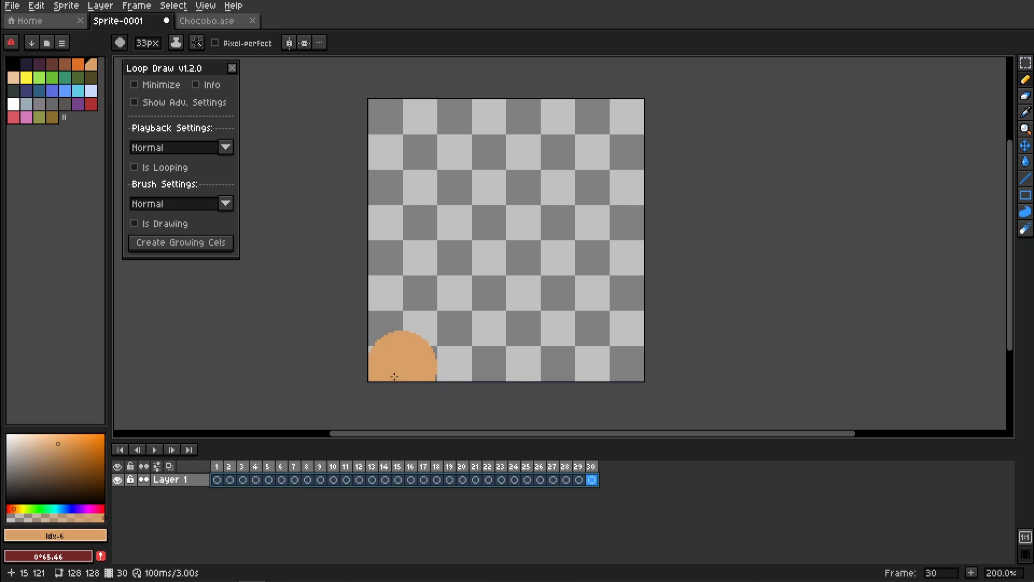
Step: Starting from frame 1, paint strokes near the canvas bottom on Layer 1 during loop playback with the growing, color-changing brush
left_click(217, 480)
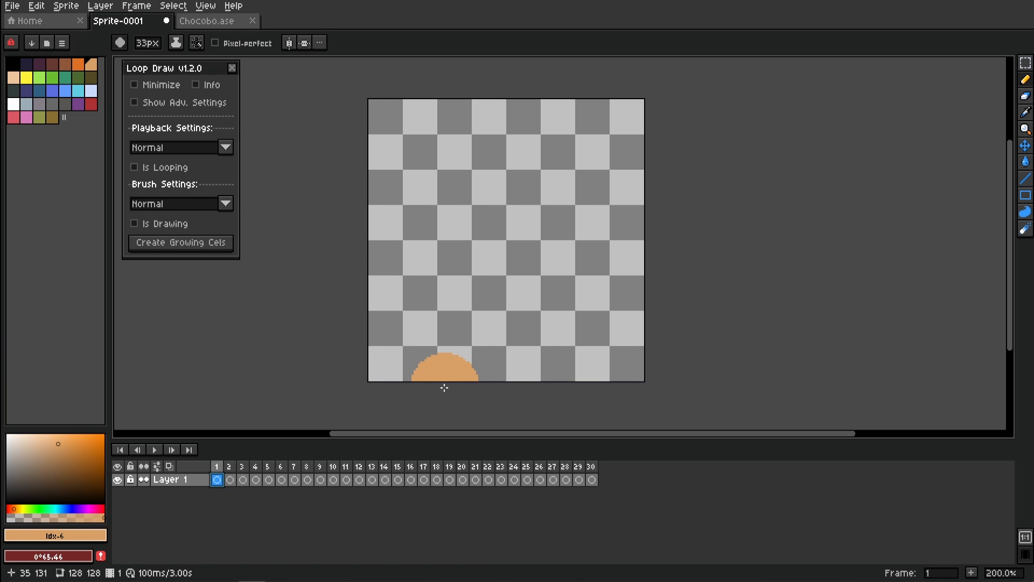
key("d")
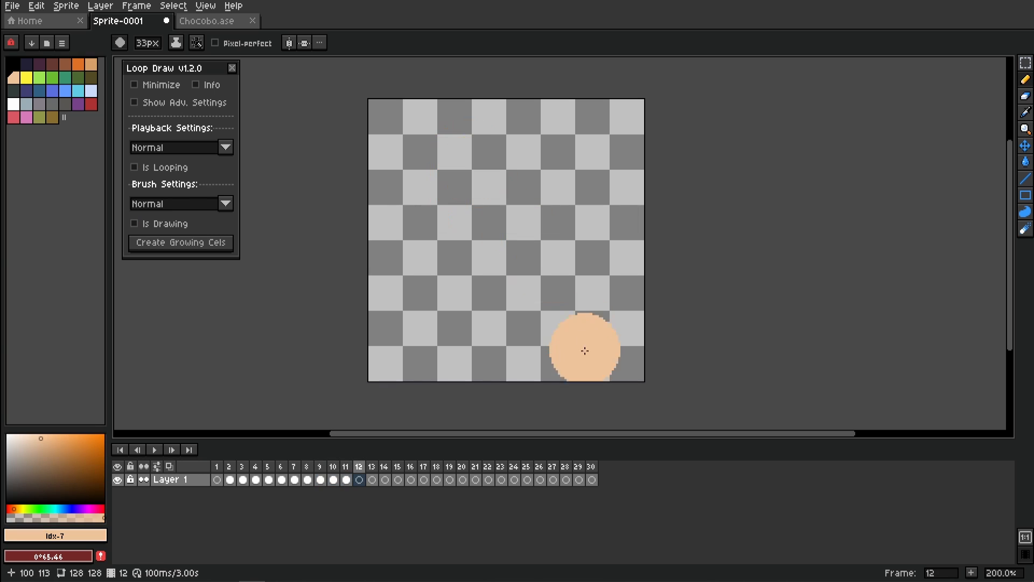
key("d")
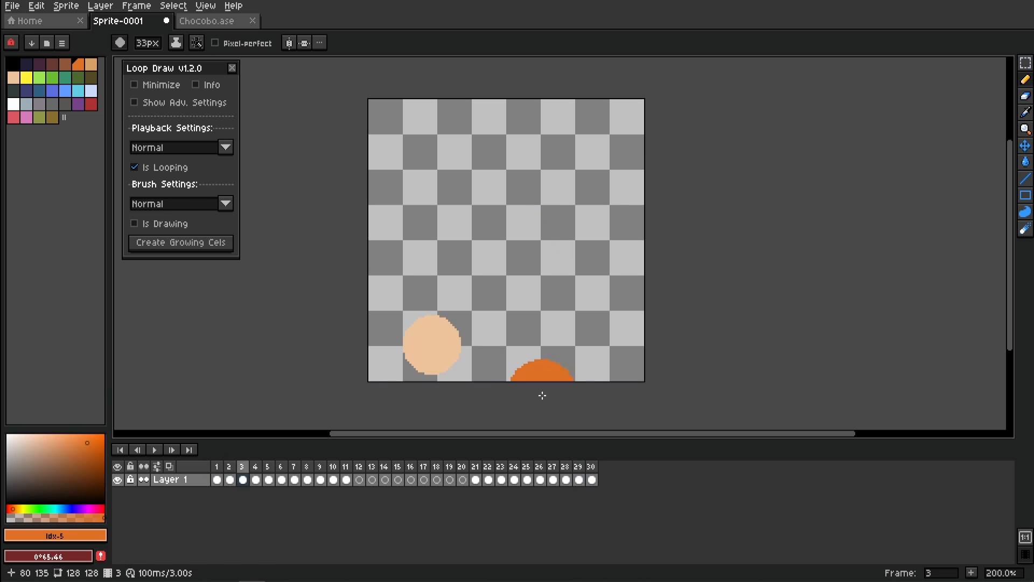
key("d")
key("d")
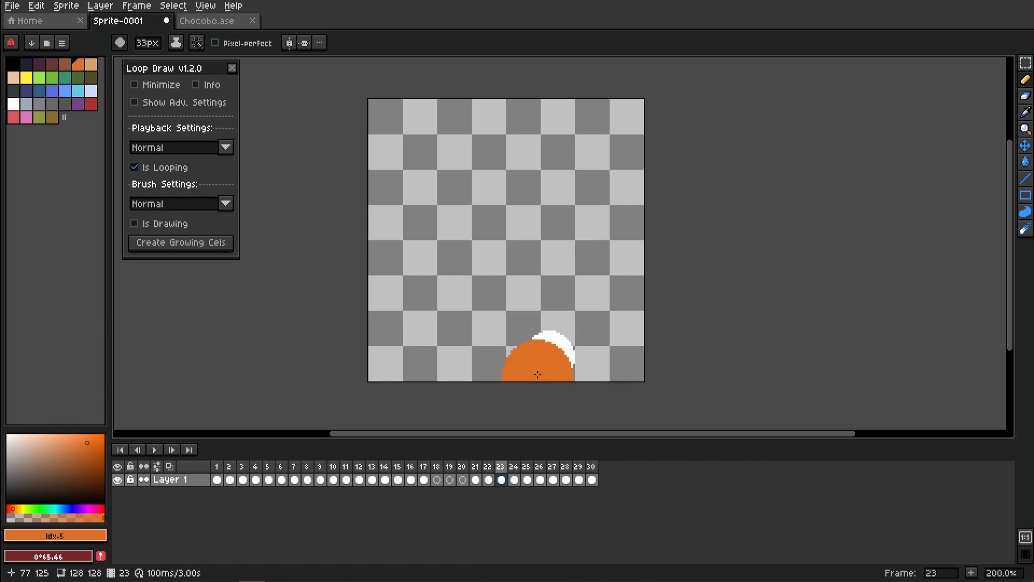
Step: Show the advanced settings again and set the color change to every 3 frames
left_click(134, 102)
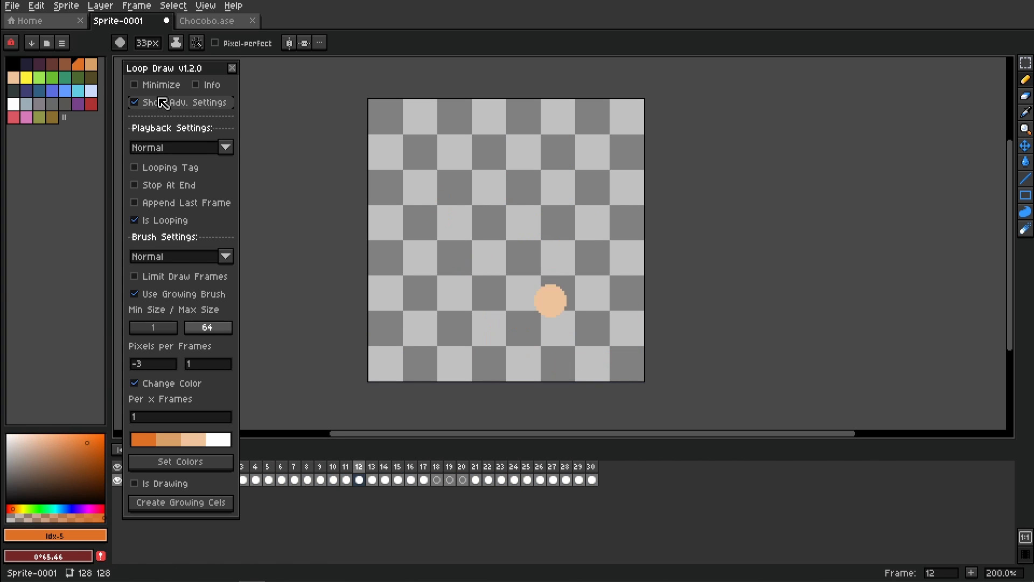
left_click(176, 420)
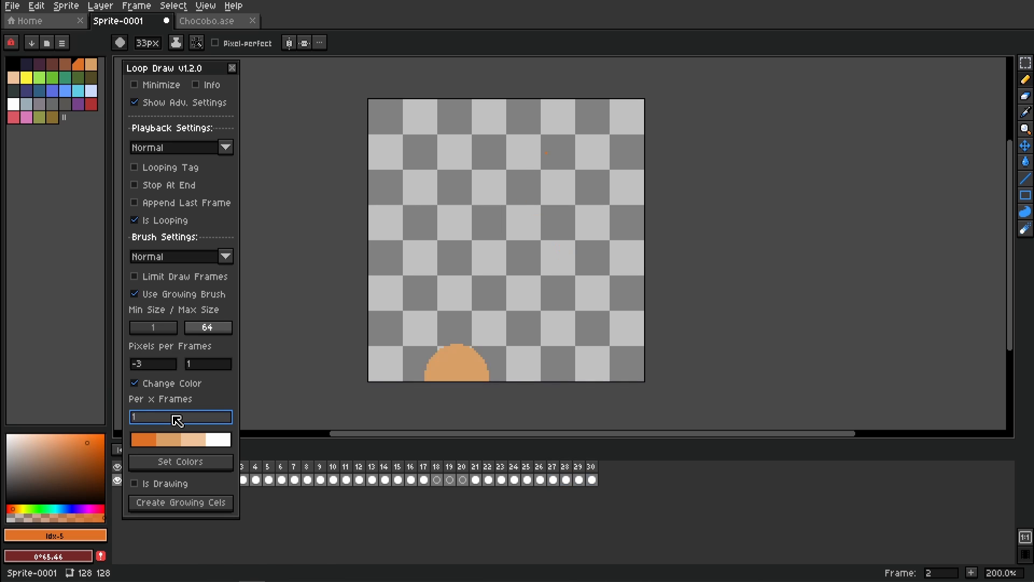
key("BackSpace")
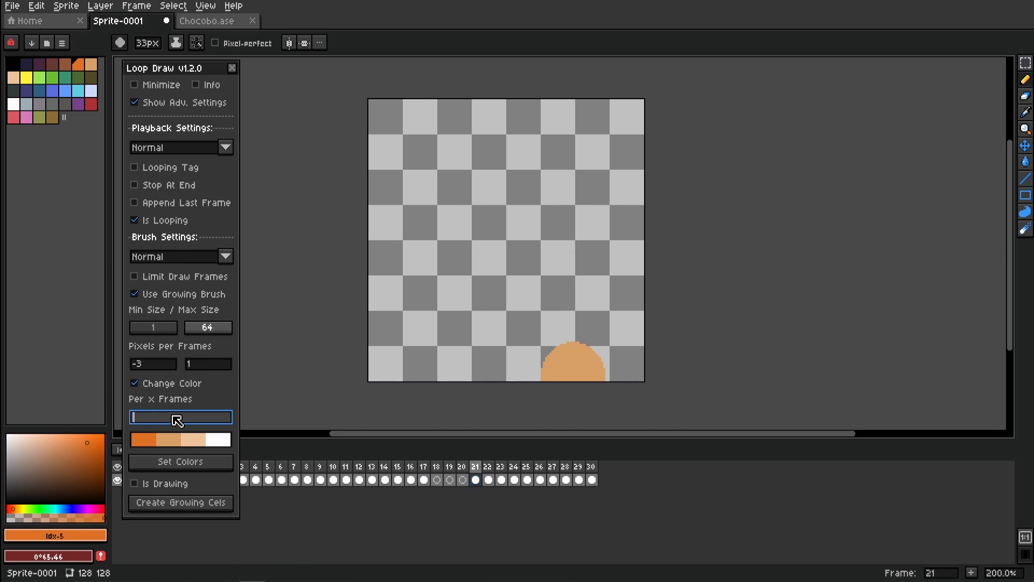
type("3")
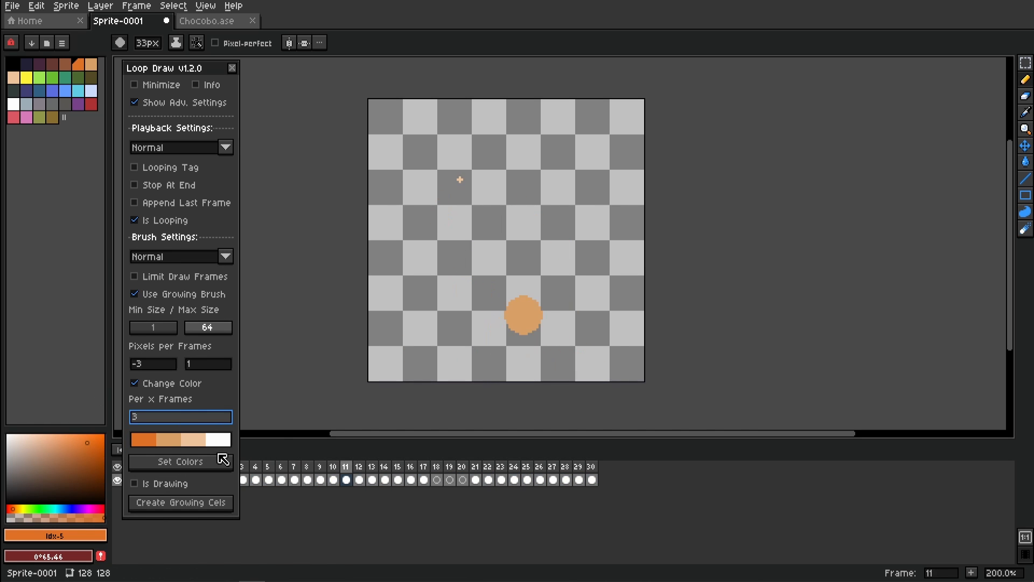
Step: Stop the loop playback and clear all Layer 1 cels in frames 1 to 30
left_click_drag(494, 282, 479, 283)
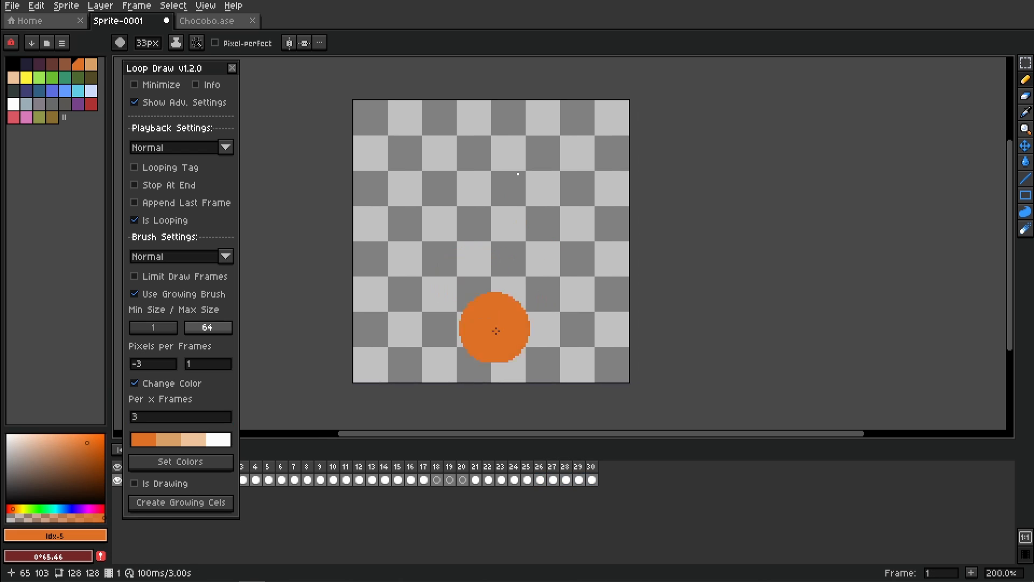
left_click_drag(413, 341, 442, 338)
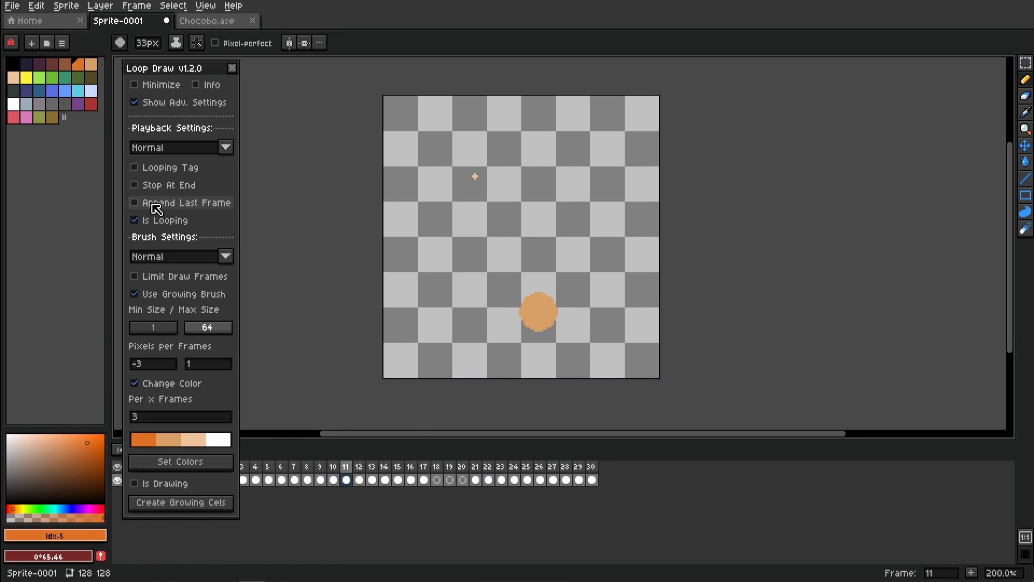
left_click(156, 219)
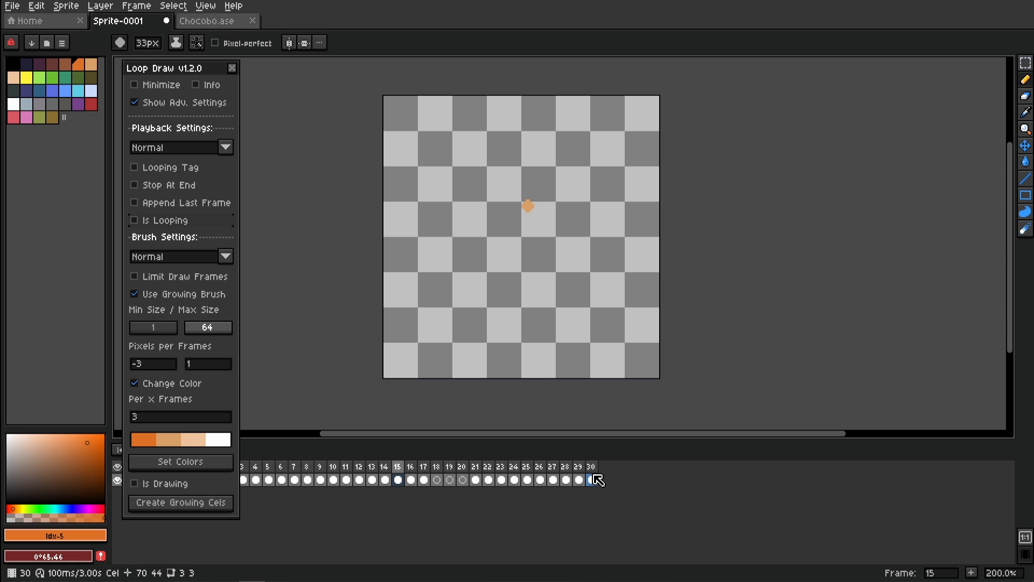
left_click_drag(592, 480, 148, 472)
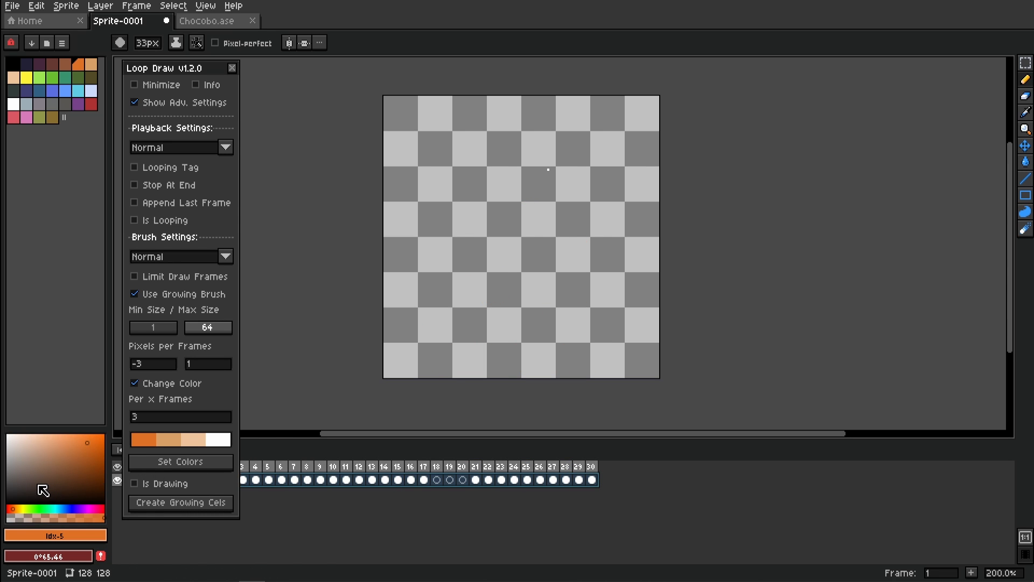
Step: Hide the advanced settings and paint growing strokes on Layer 1 during loop playback, with the color changing every 3 frames
left_click(173, 105)
scroll(420, 259, "right", 2)
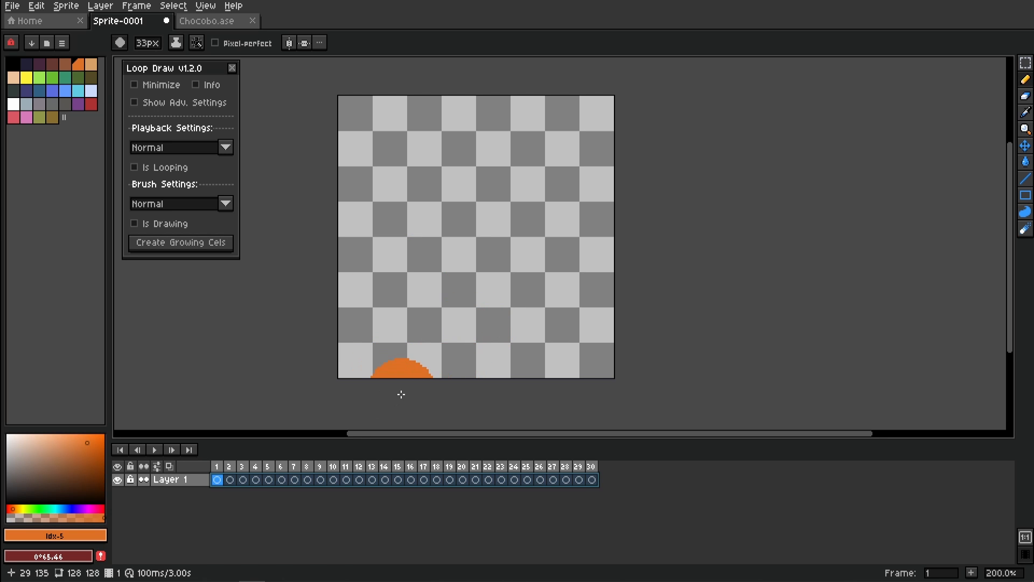
mouse_move(401, 394)
left_mouse_down()
mouse_move(390, 340)
mouse_move(455, 284)
mouse_move(399, 218)
mouse_move(422, 170)
mouse_move(461, 165)
mouse_move(542, 371)
left_mouse_up()
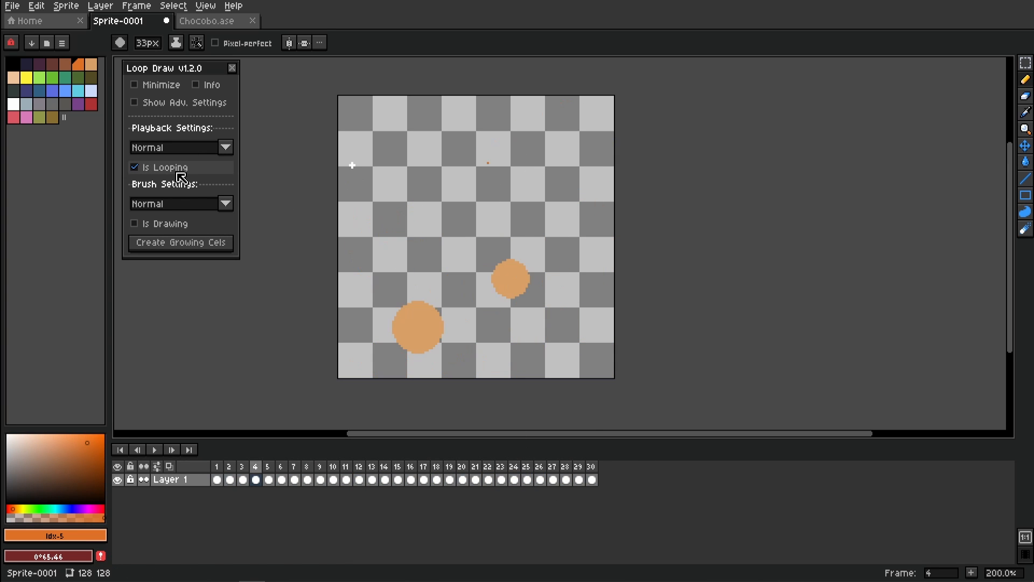
Step: Enable Limit Draw Frames with a limit of 12 in the advanced settings, and hide those settings again
left_click(178, 108)
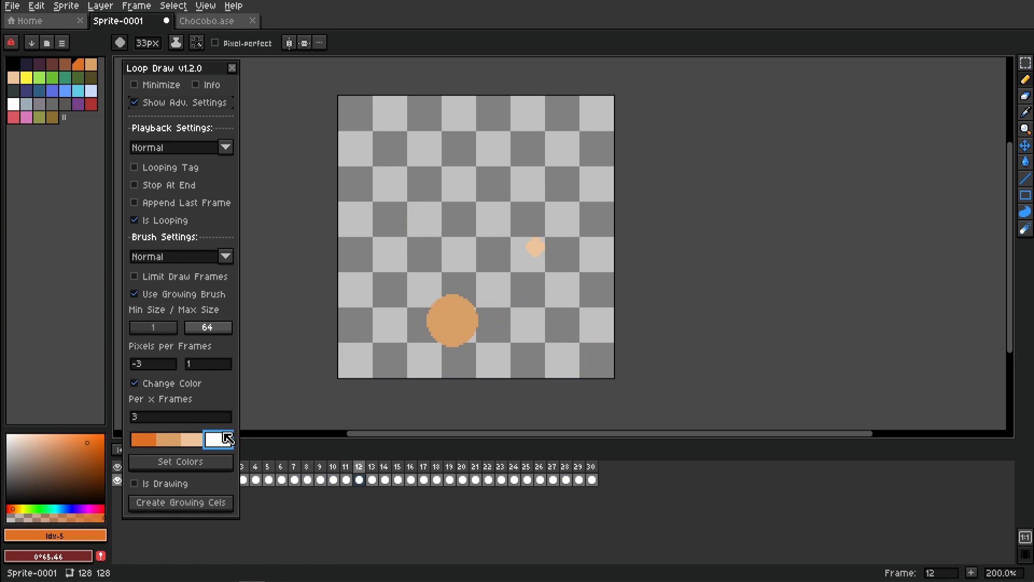
left_click(191, 280)
left_click(172, 300)
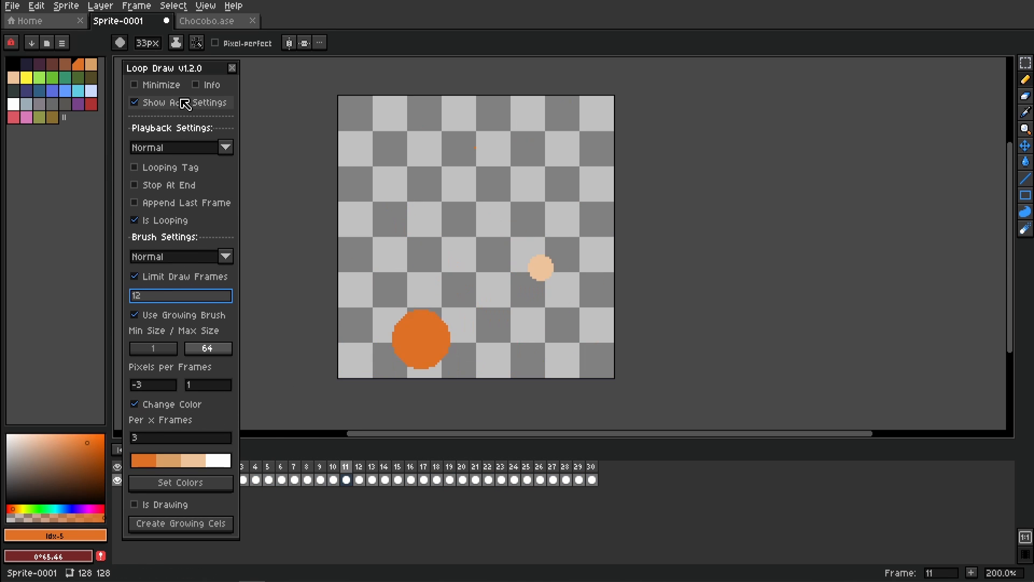
left_click(162, 103)
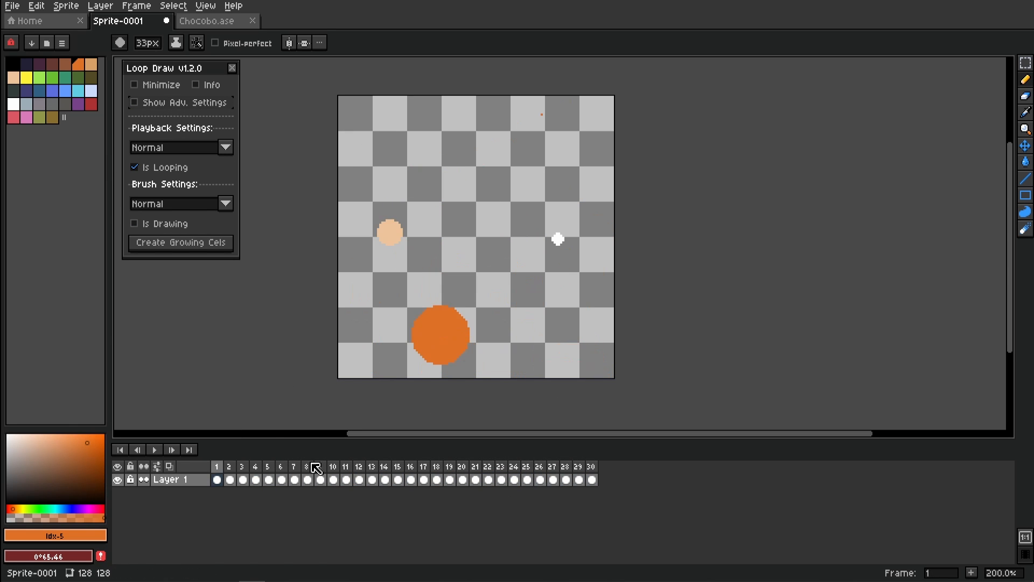
Step: Turn off Is Looping and delete the Layer 1 cels across frames 1 to 30
left_click(183, 168)
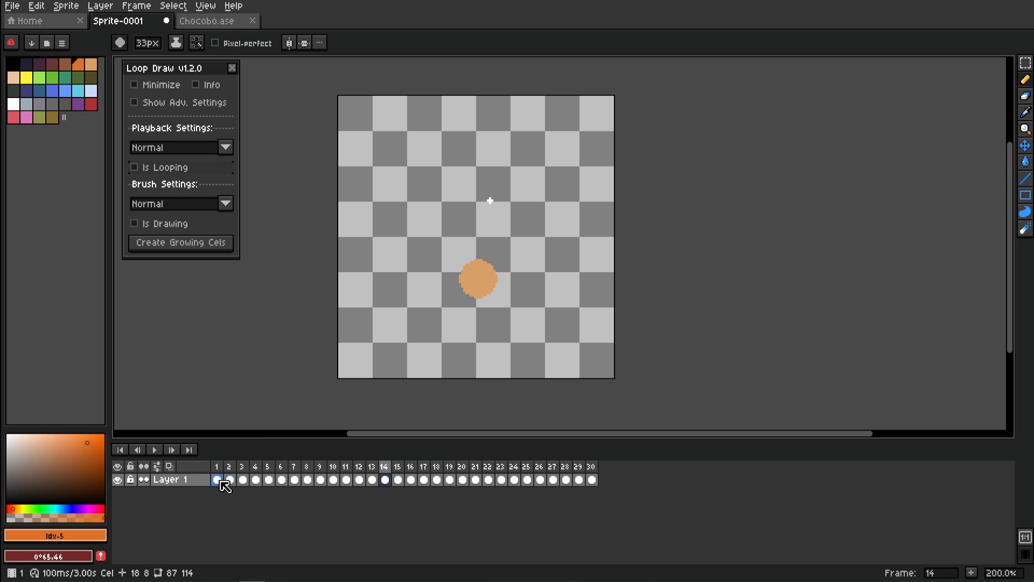
left_click_drag(225, 486, 600, 480)
key("Delete")
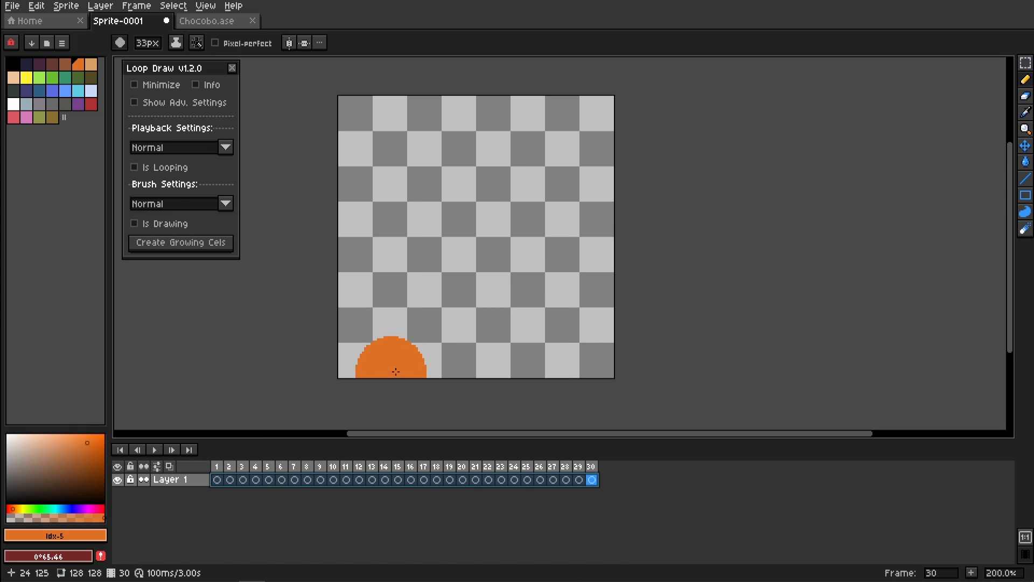
Step: Paint several strokes from the canvas bottom upward on Layer 1 during loop playback, using the 12-frame-limited, shrinking, color-changing brush
mouse_move(416, 370)
left_mouse_down()
mouse_move(367, 321)
mouse_move(478, 207)
mouse_move(392, 105)
mouse_move(427, 86)
left_mouse_up()
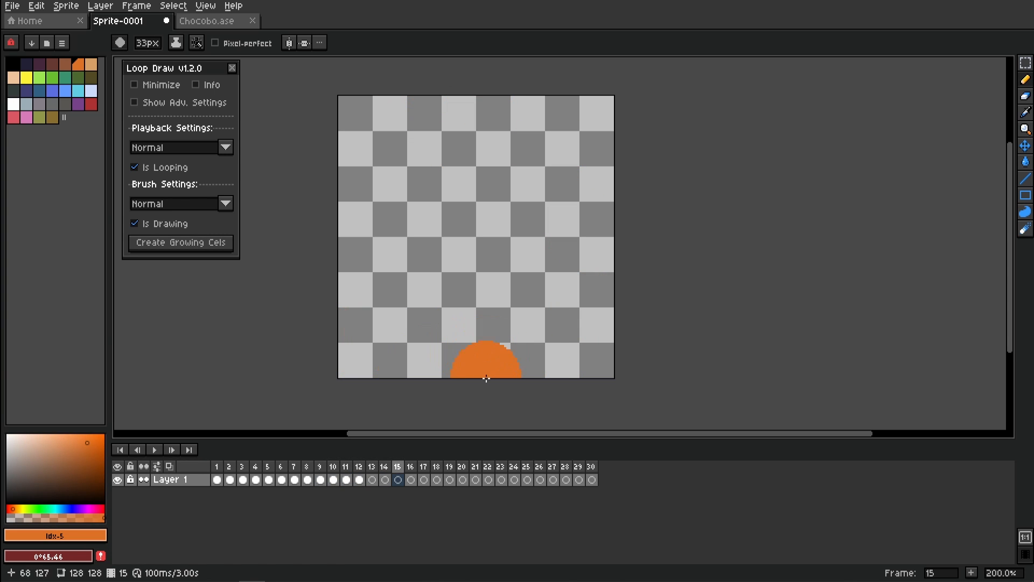
key("Return")
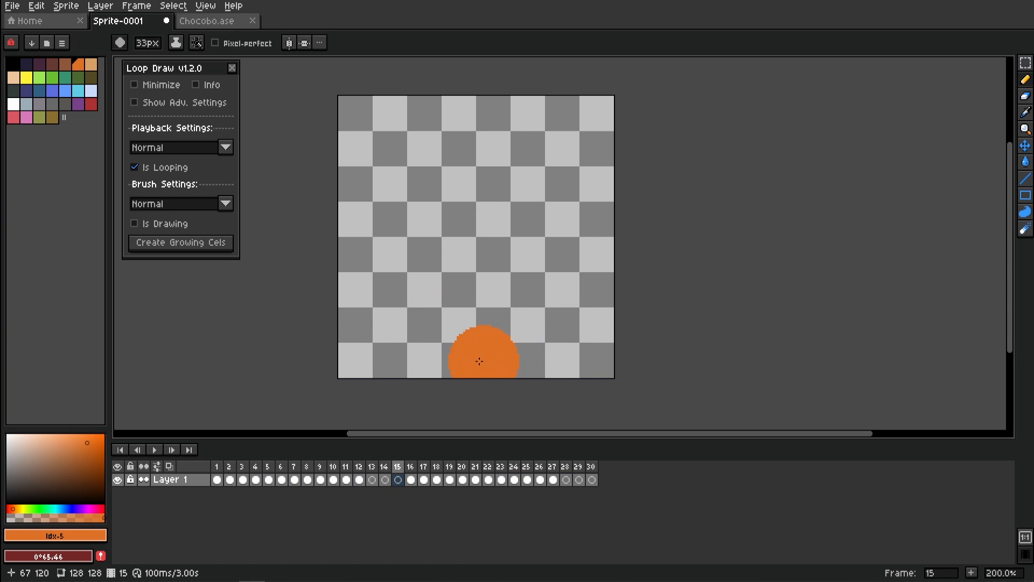
left_click(415, 322)
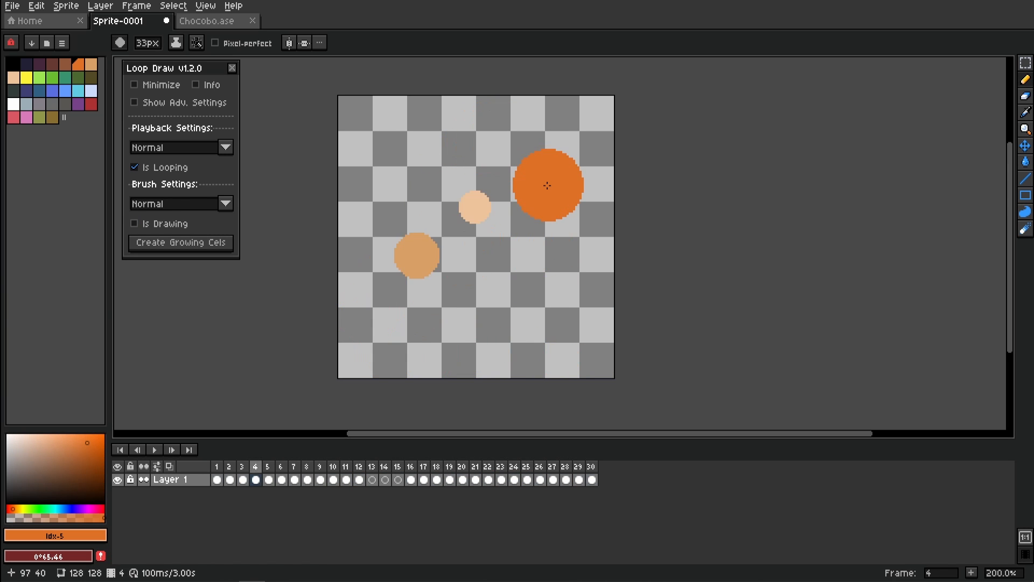
mouse_move(478, 350)
left_mouse_down()
mouse_move(499, 247)
mouse_move(474, 211)
left_mouse_up()
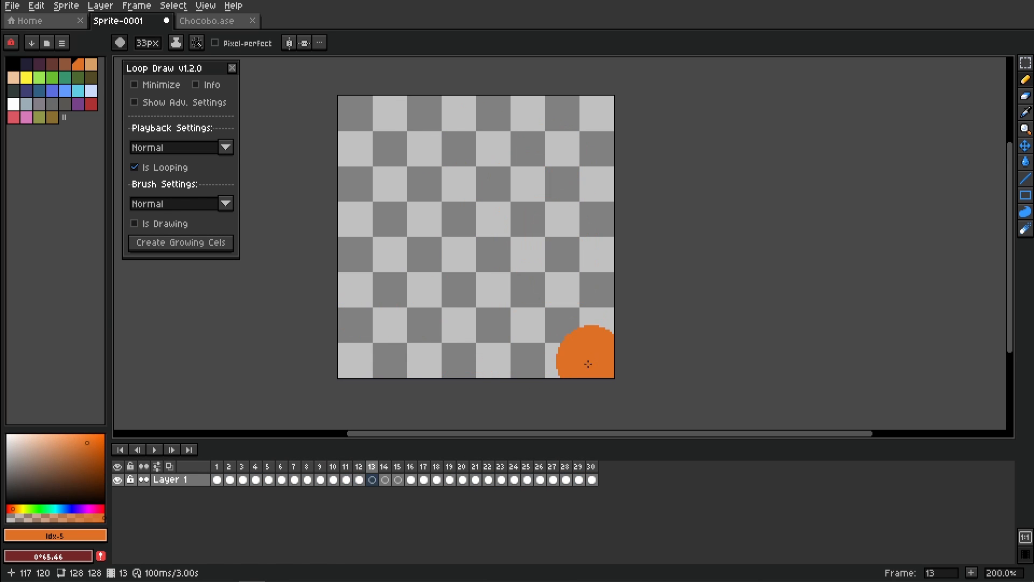
mouse_move(468, 366)
left_mouse_down()
mouse_move(450, 301)
mouse_move(539, 276)
left_mouse_up()
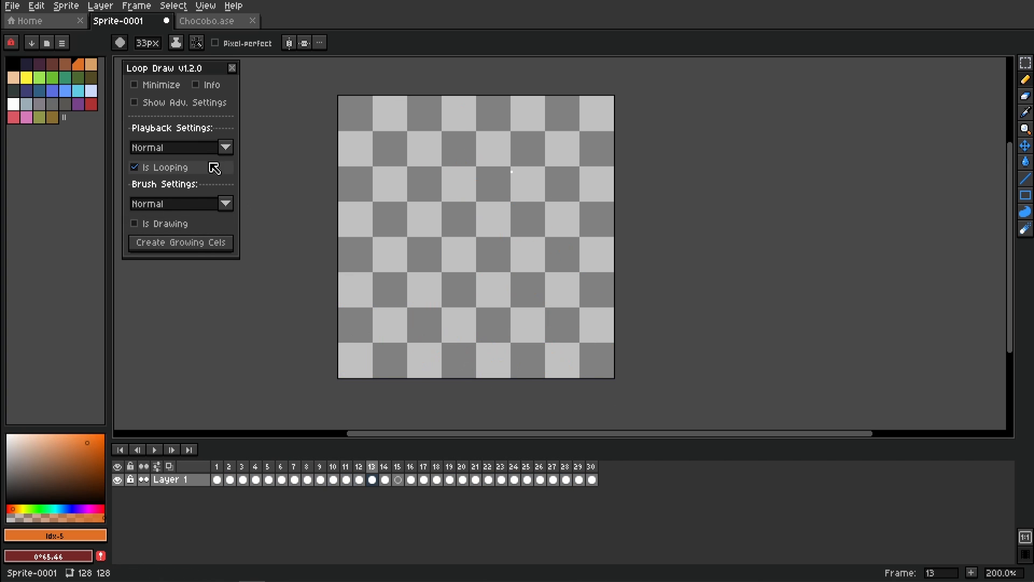
Step: Disable Limit Draw Frames, Use Growing Brush and Change Color in the advanced settings, and stop the loop playback
left_click(188, 104)
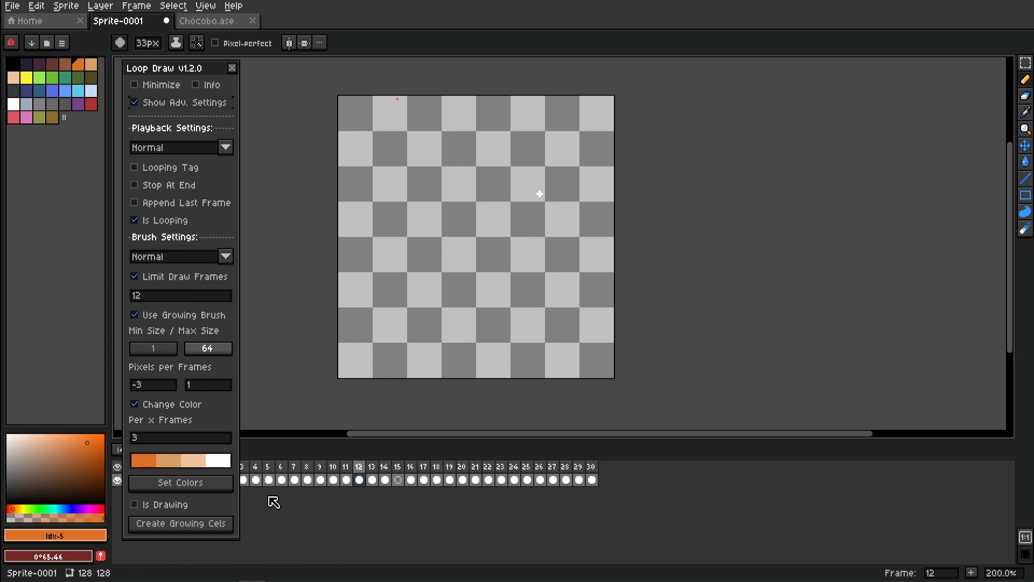
left_click(154, 277)
left_click(157, 294)
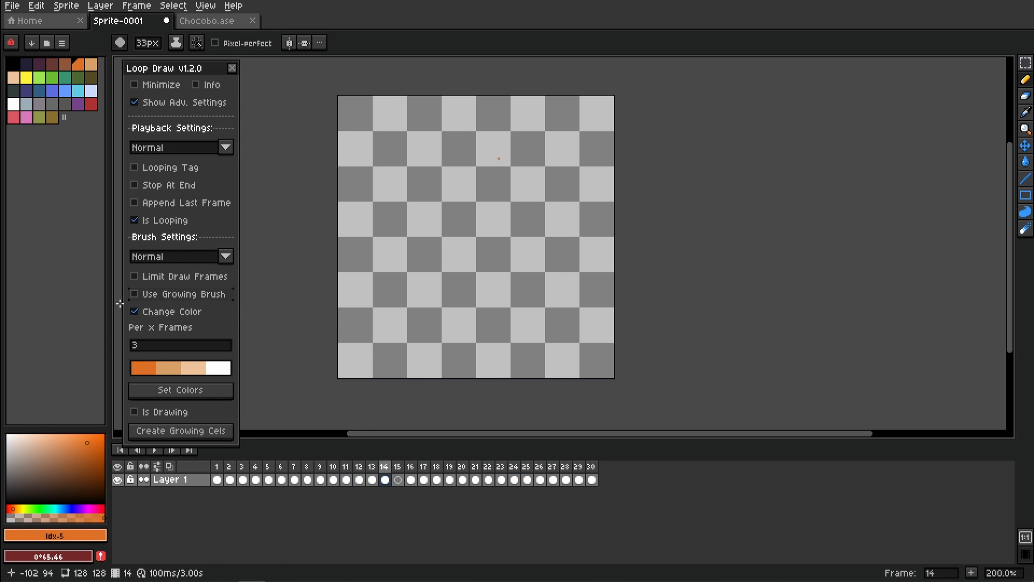
left_click(160, 312)
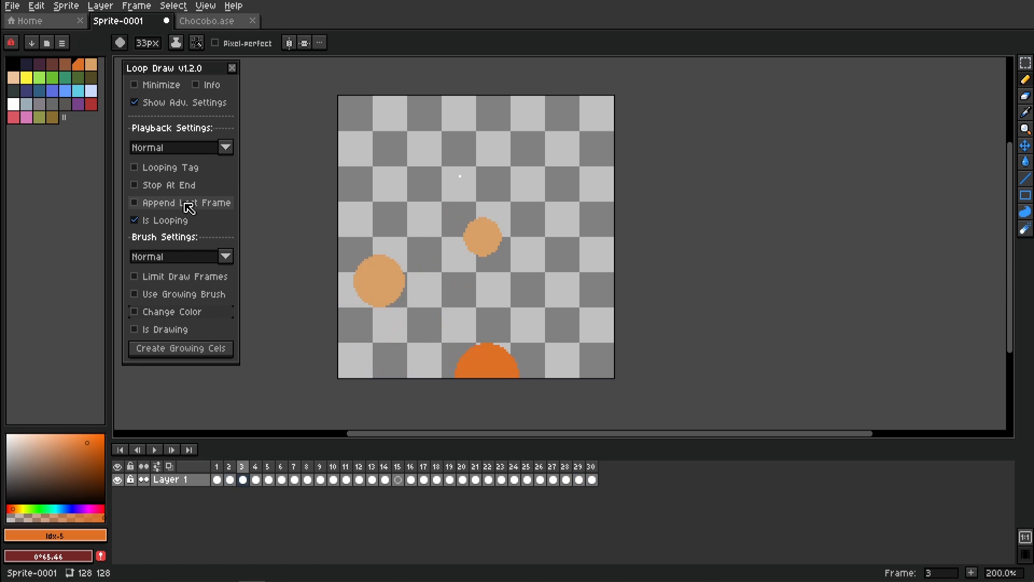
left_click(194, 223)
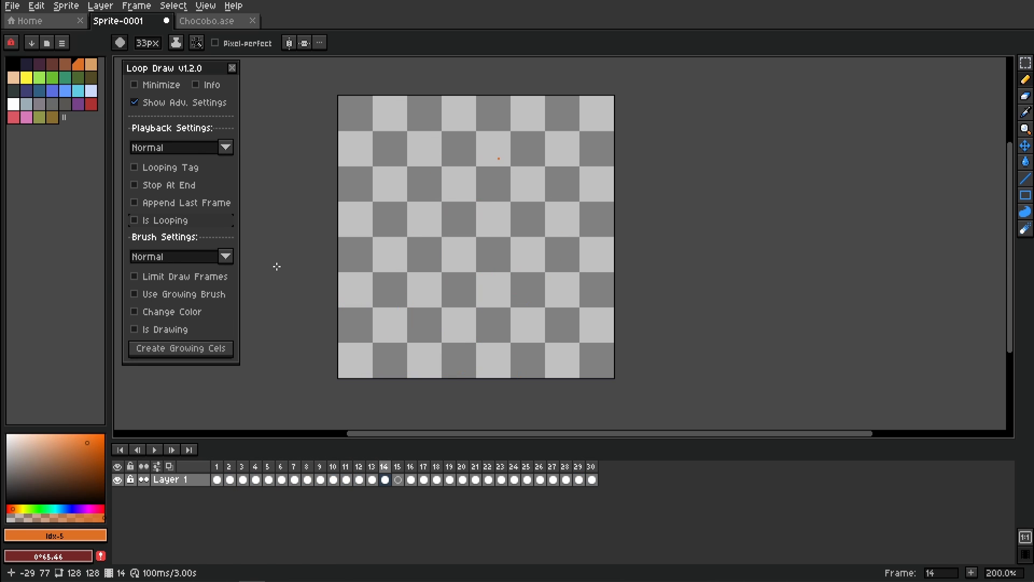